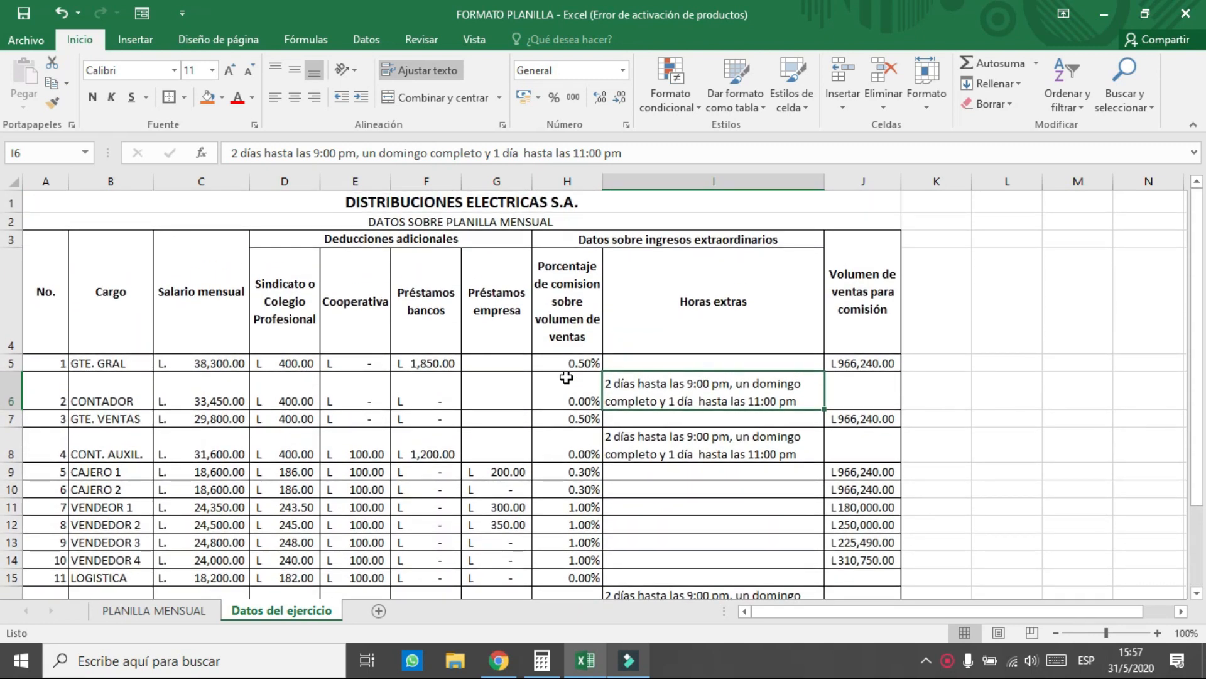
- Look over the monthly payroll data table on the Datos del ejercicio sheet, from the first to the last positions
scroll(566, 377, "down", 1)
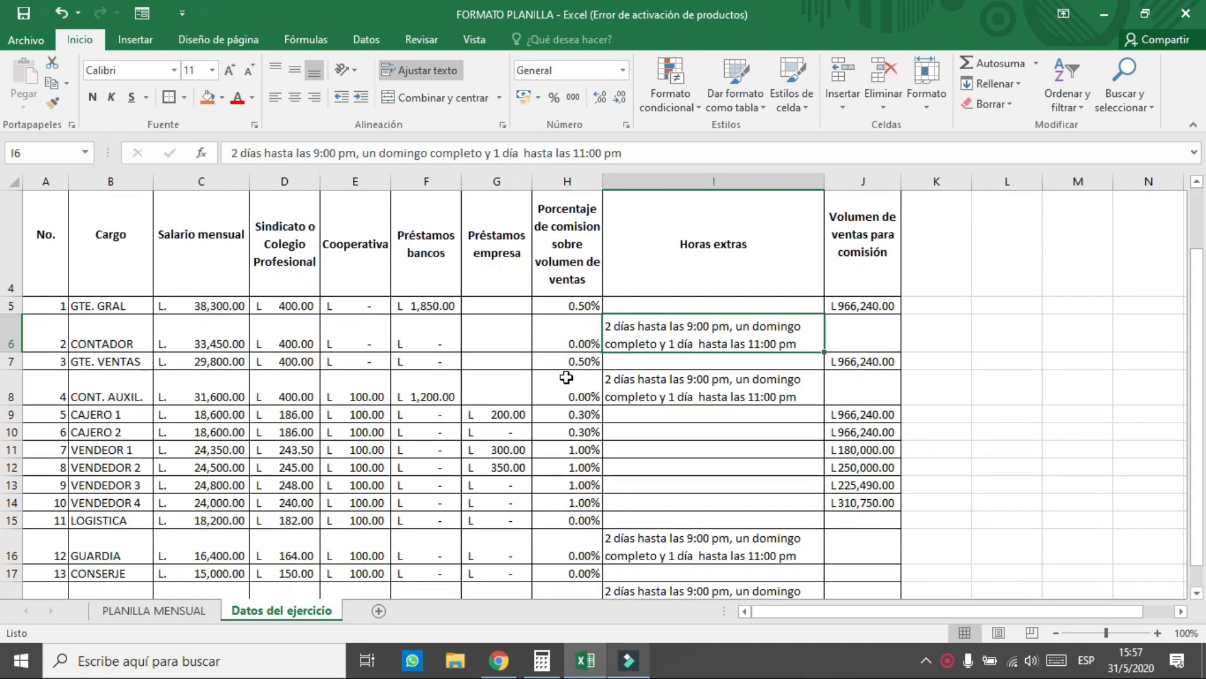
scroll(566, 377, "down", 1)
scroll(566, 377, "up", 2)
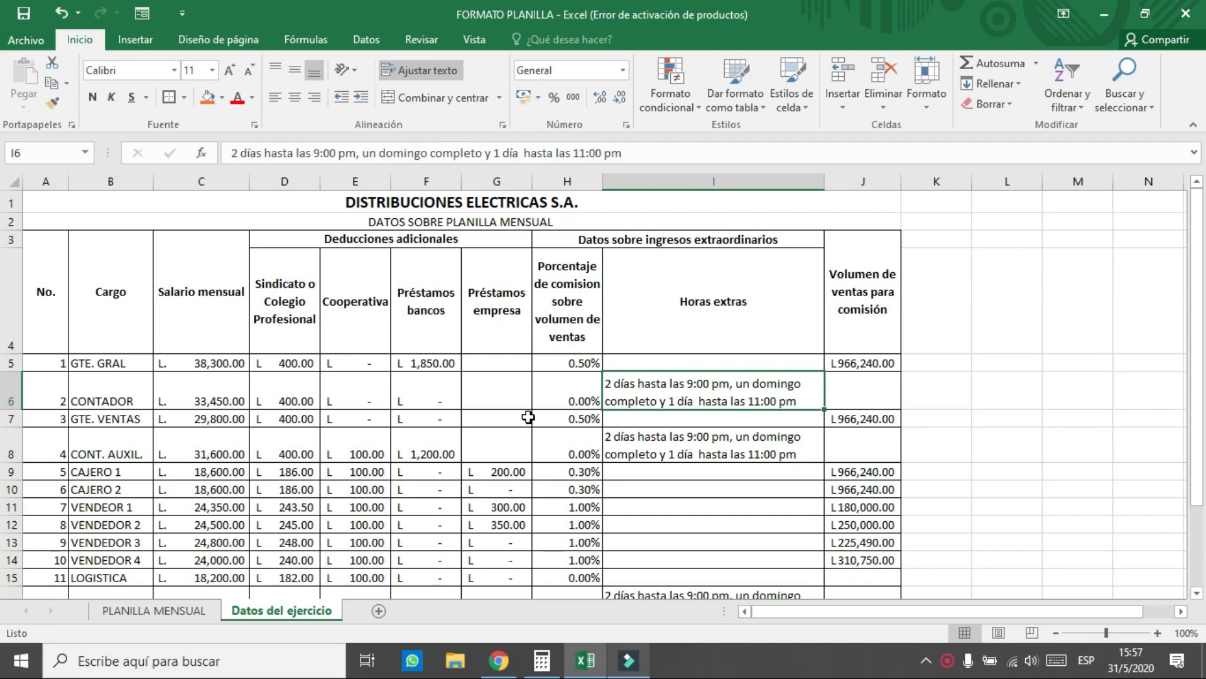
scroll(529, 417, "down", 1)
scroll(528, 418, "up", 1)
scroll(442, 384, "down", 2)
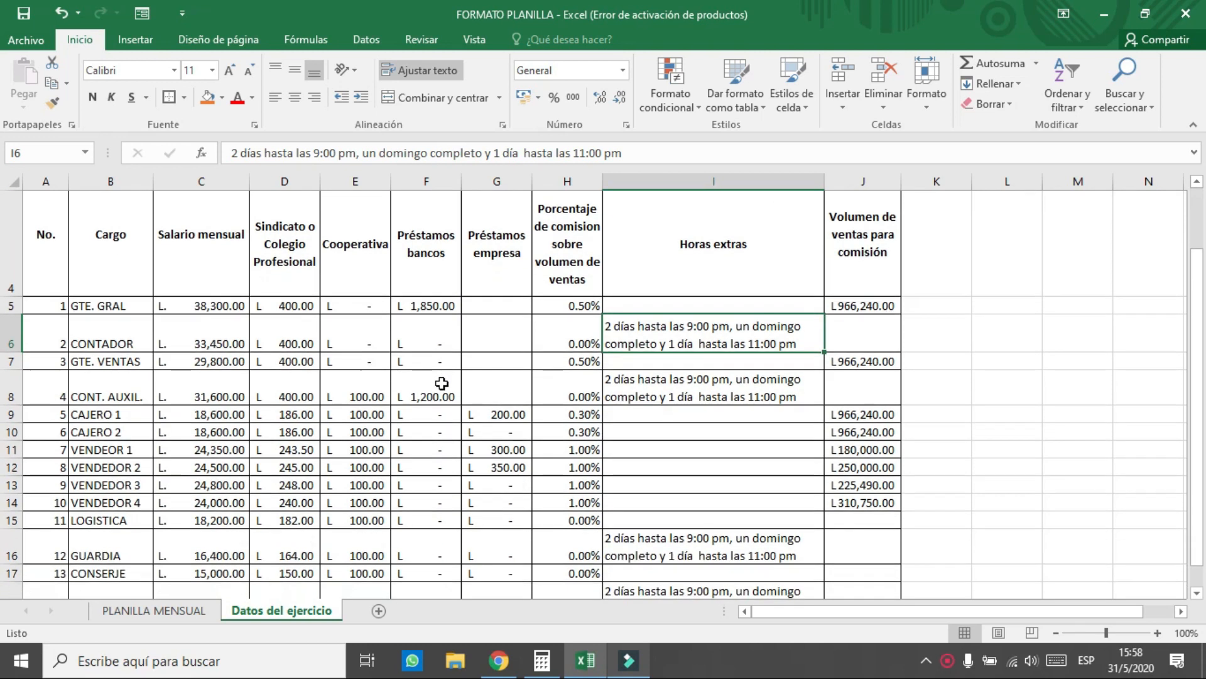
scroll(442, 383, "up", 2)
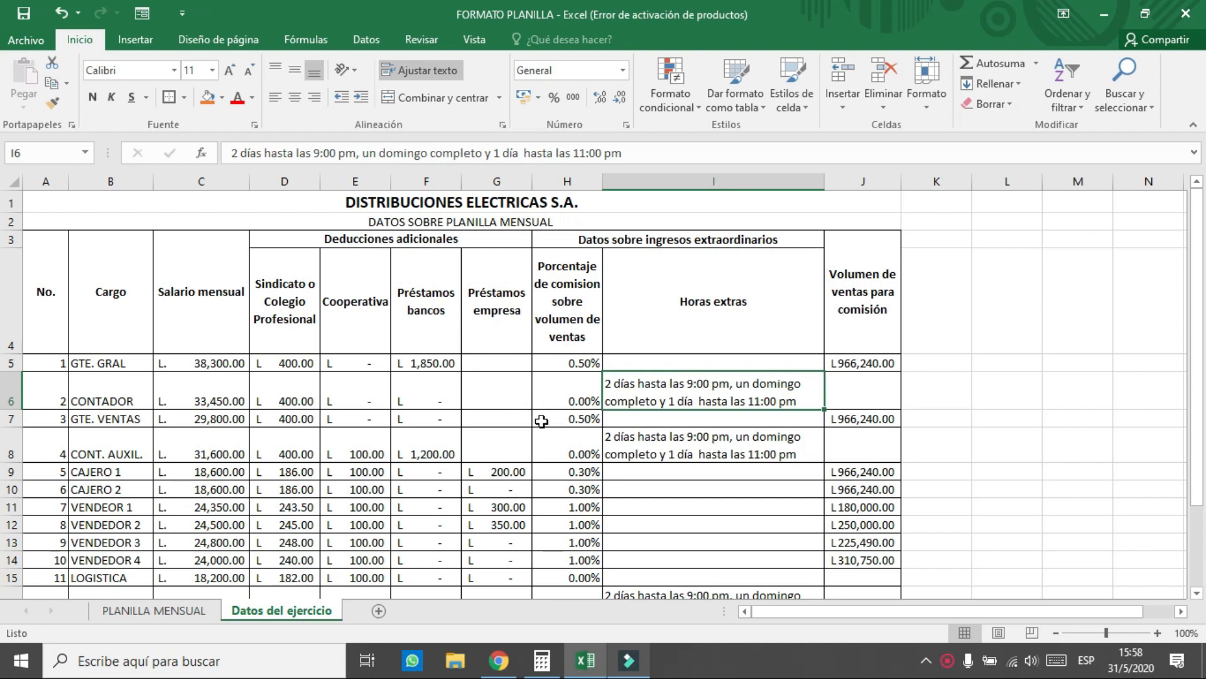
scroll(540, 409, "down", 3)
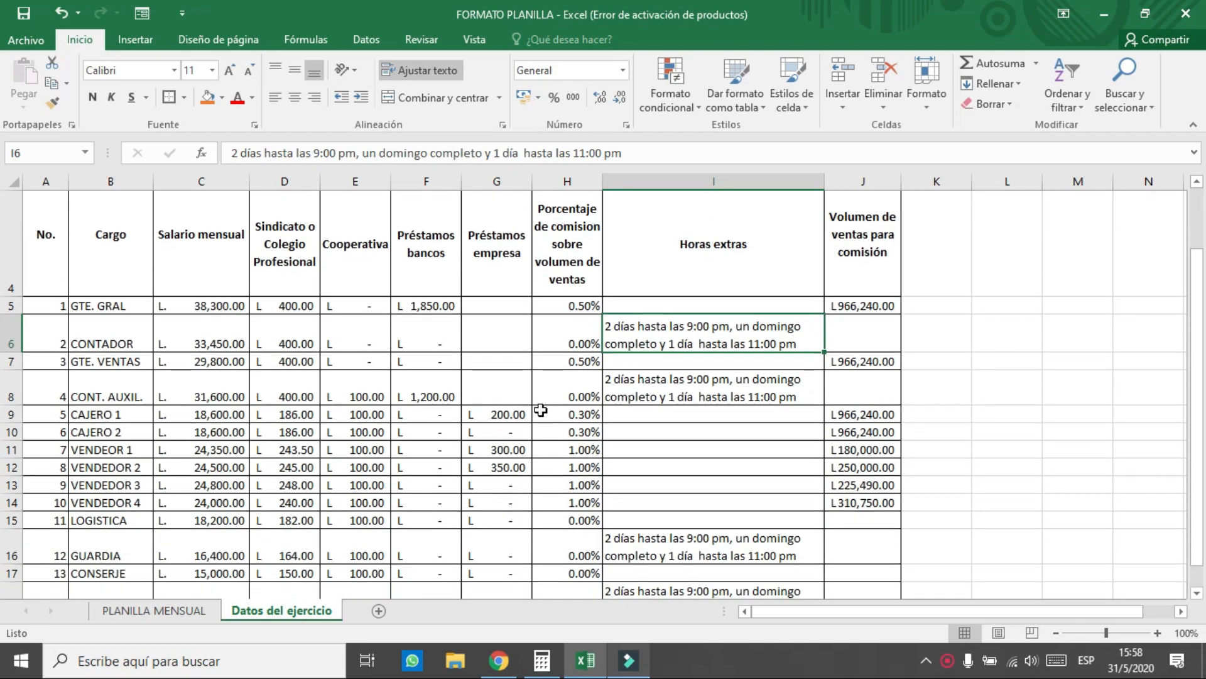
scroll(540, 409, "up", 3)
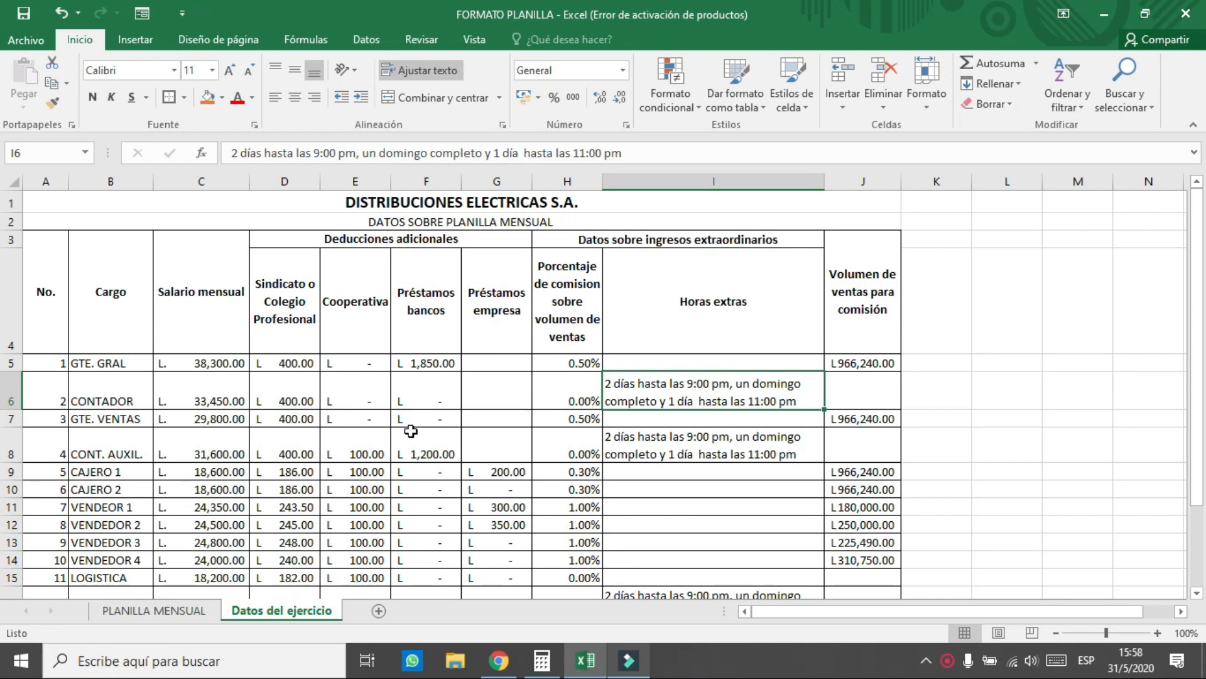
scroll(410, 429, "down", 1)
scroll(410, 429, "up", 1)
scroll(201, 393, "down", 1)
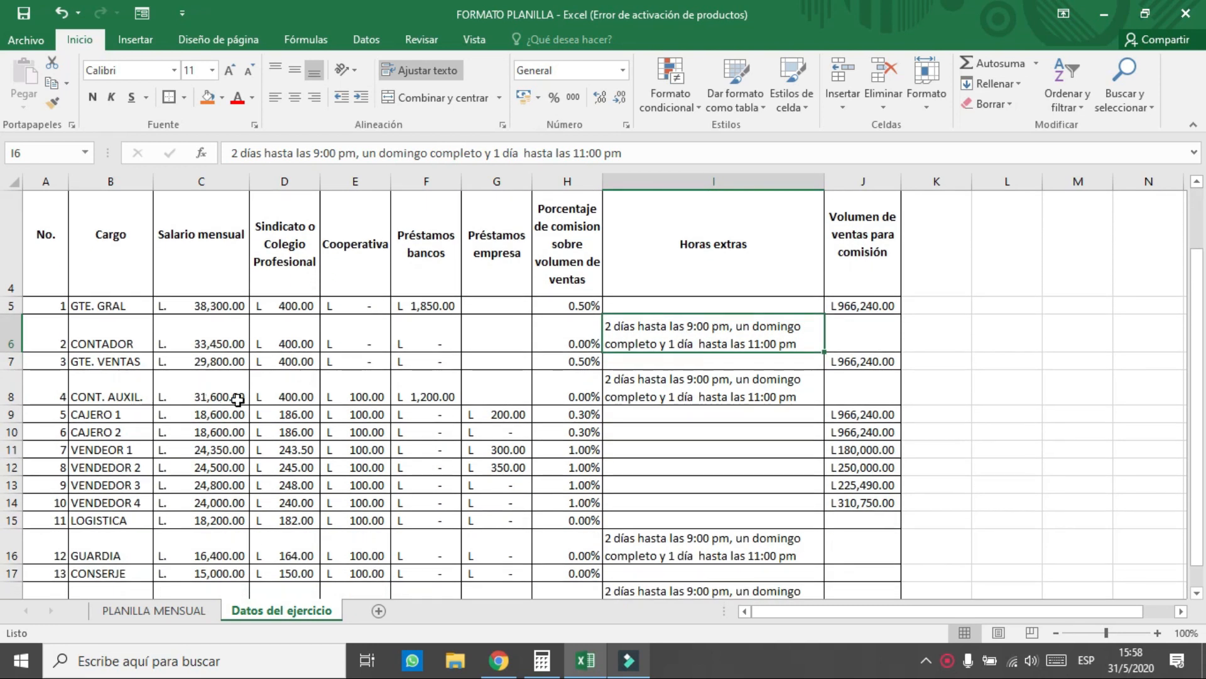
- Review the column headings for monthly salary, additional deductions, commission percentage and sales volume in the exercise data
left_click(221, 273)
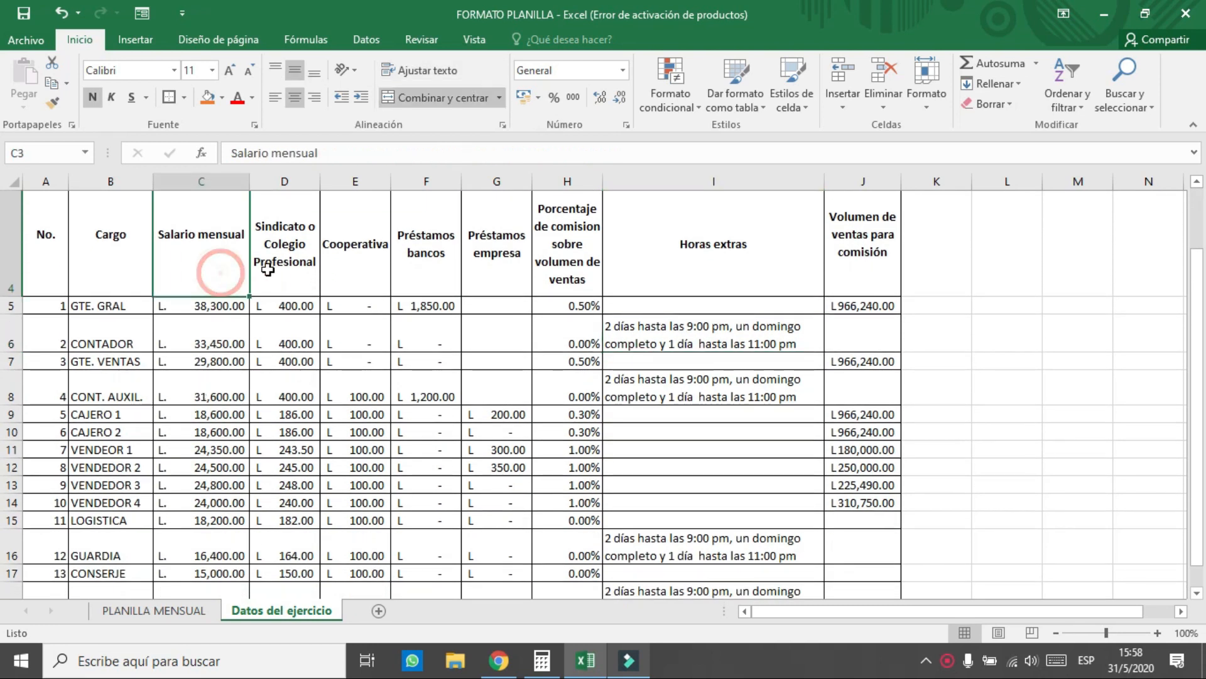
left_click(299, 260)
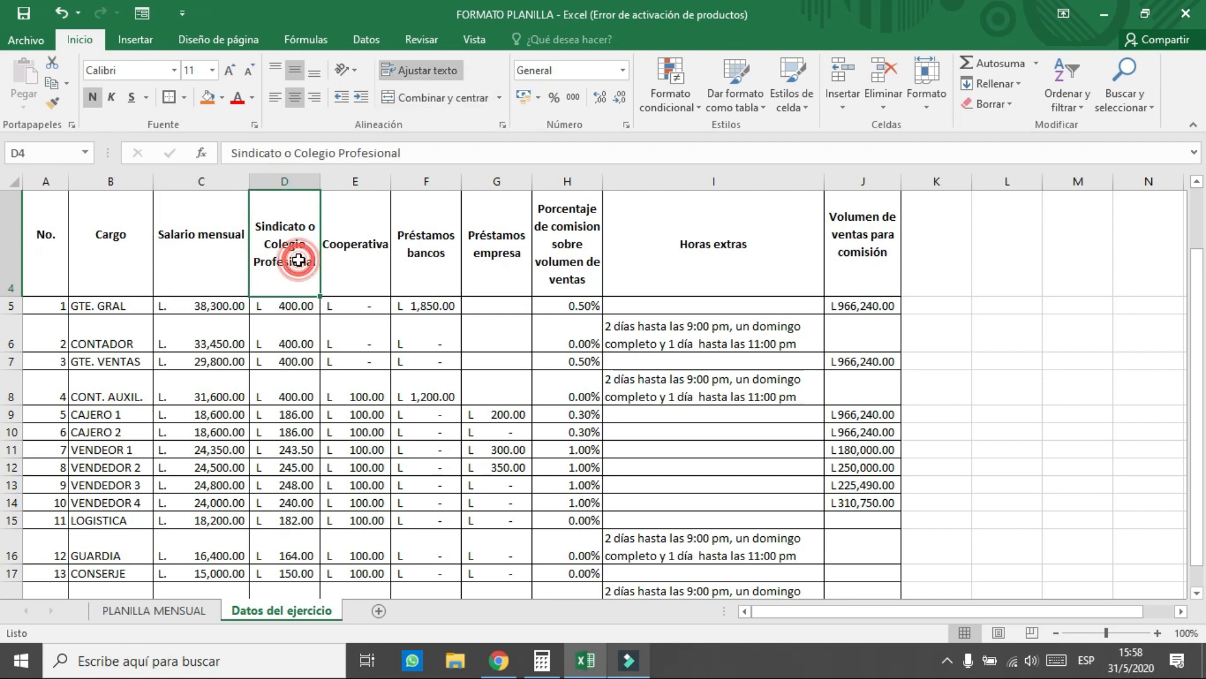
left_click(356, 259)
left_click(420, 269)
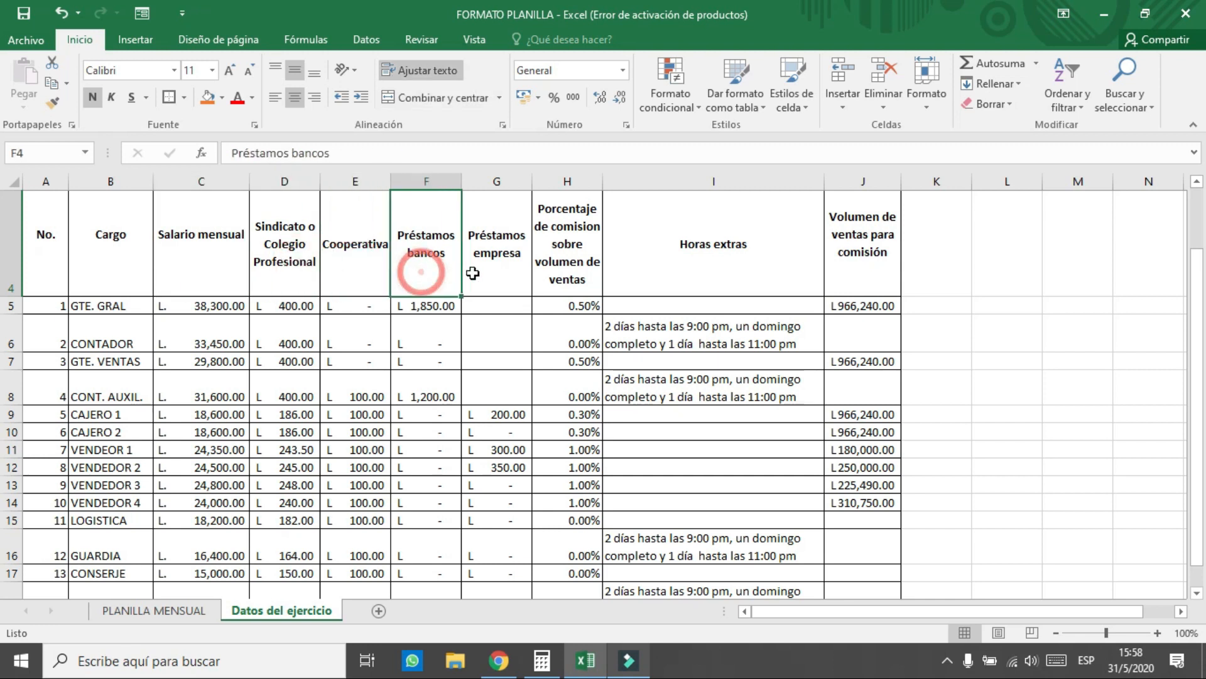
left_click(487, 269)
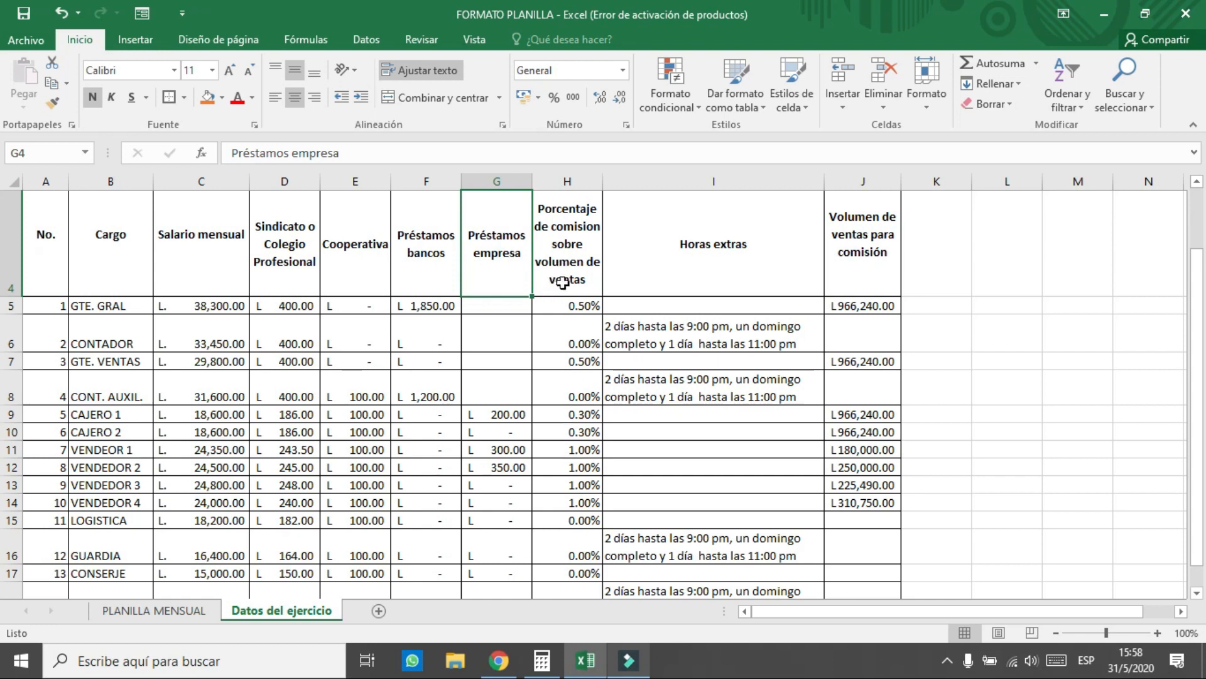
left_click(560, 258)
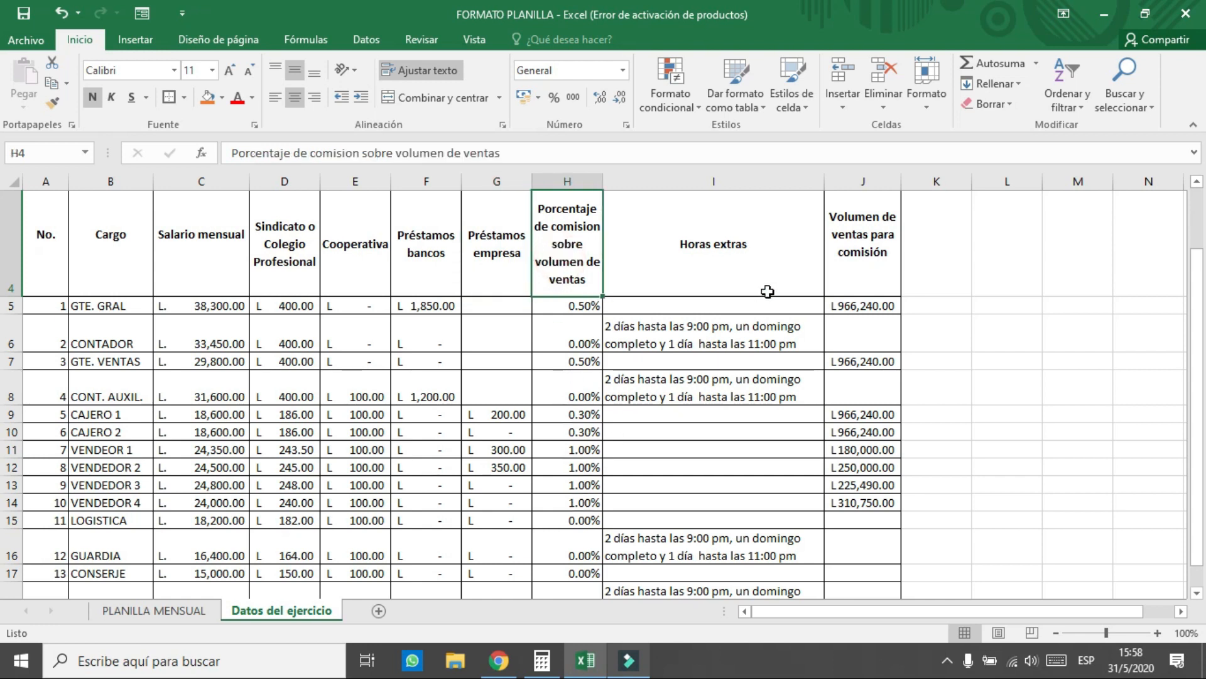
left_click(855, 255)
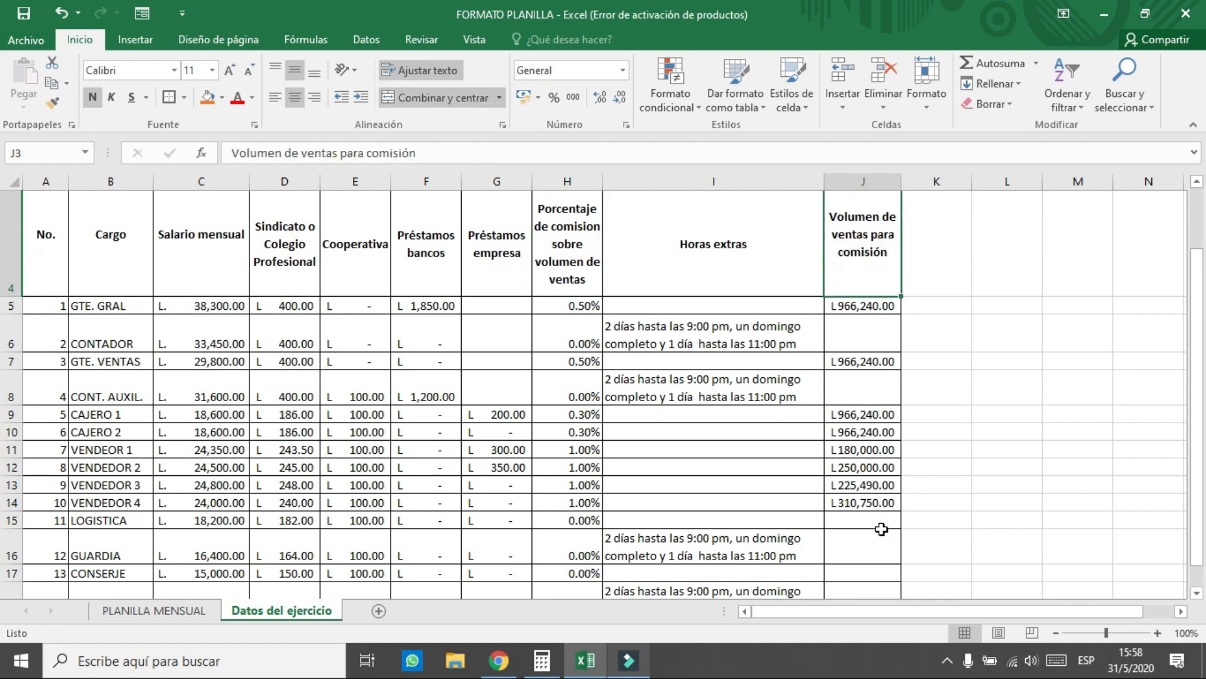
- Examine the Horas extras column and compare its entries with the sales volume entries for the different positions
left_click_drag(701, 266, 668, 484)
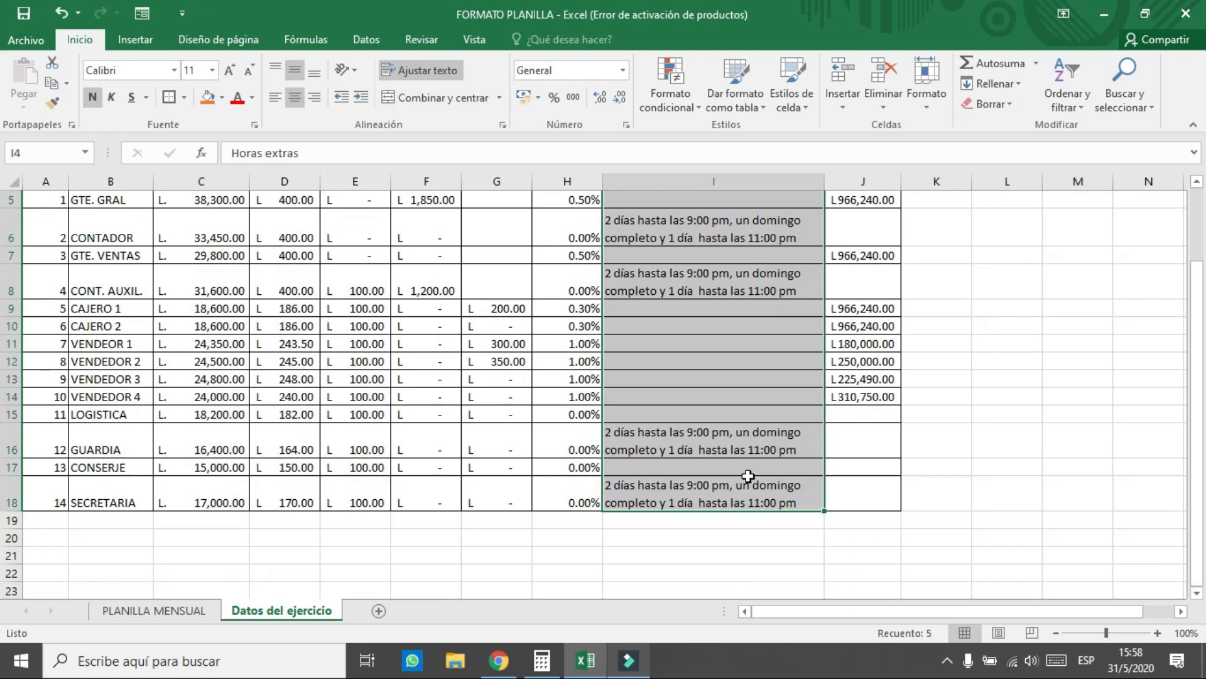
scroll(675, 412, "up", 2)
left_click(692, 385)
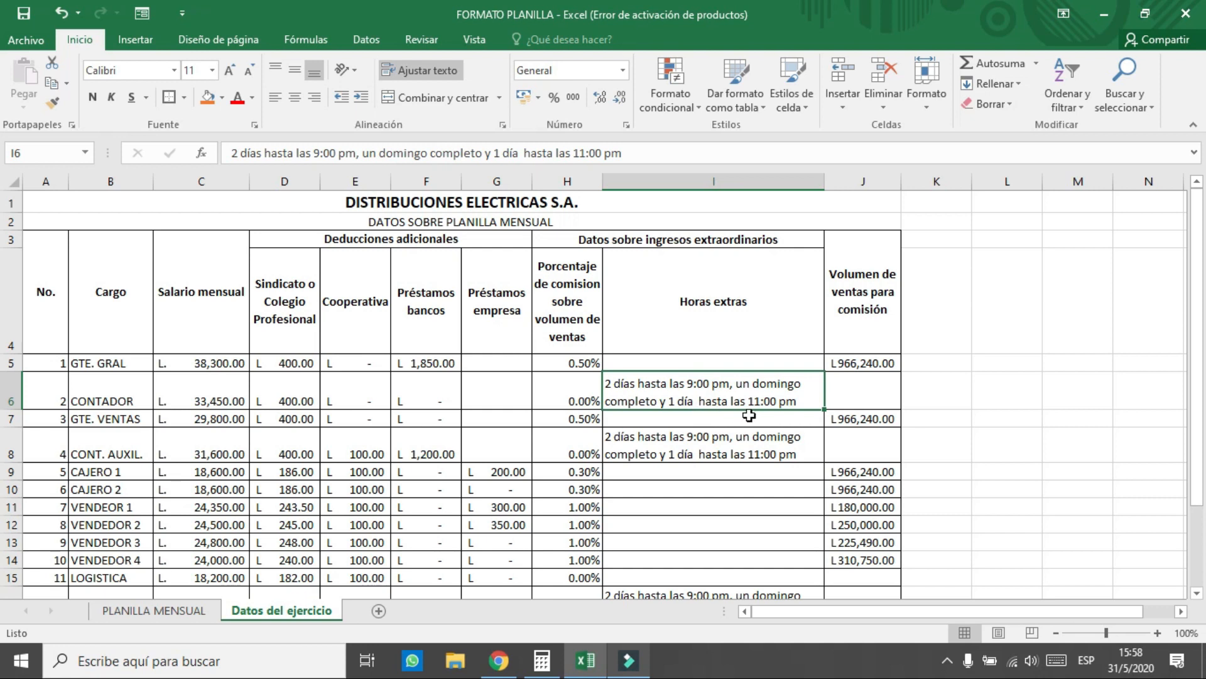
left_click(864, 413)
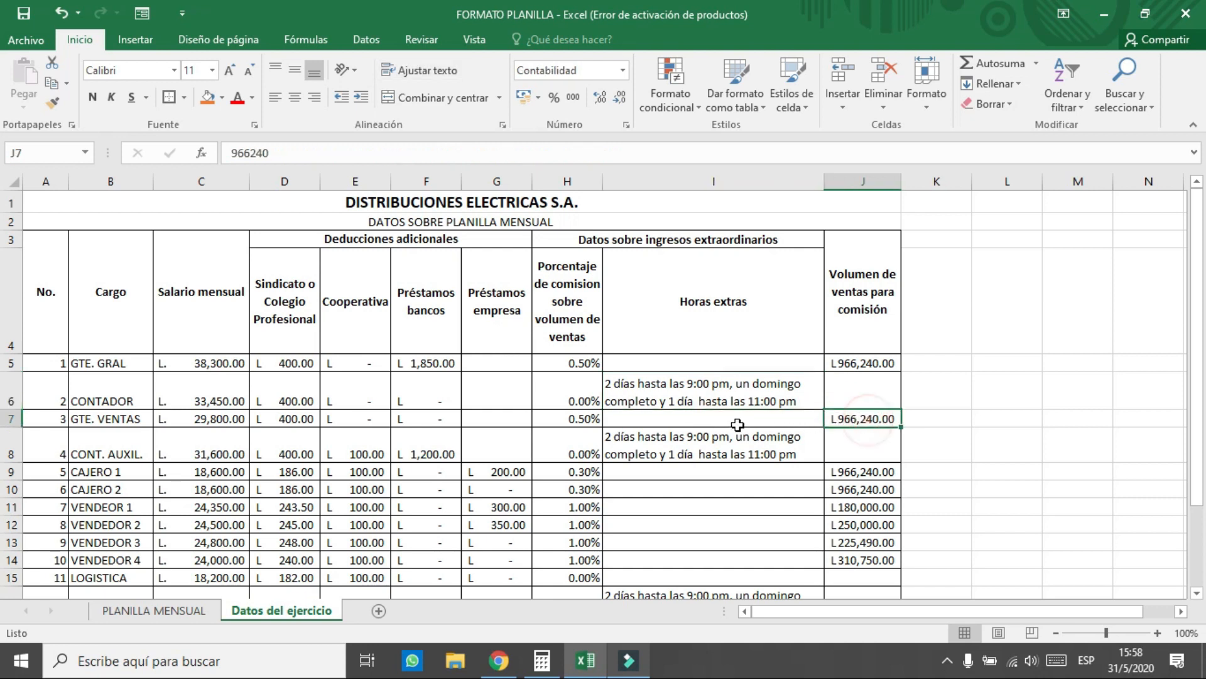
left_click(681, 444)
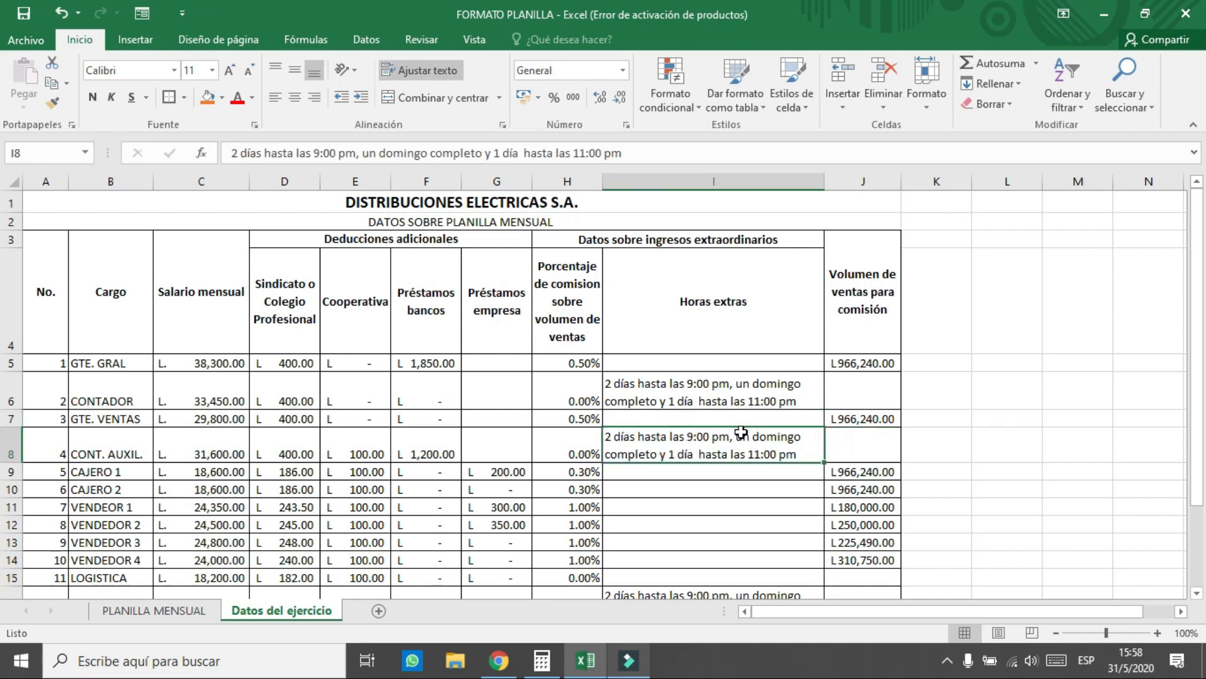
left_click(831, 452)
scroll(608, 477, "down", 1)
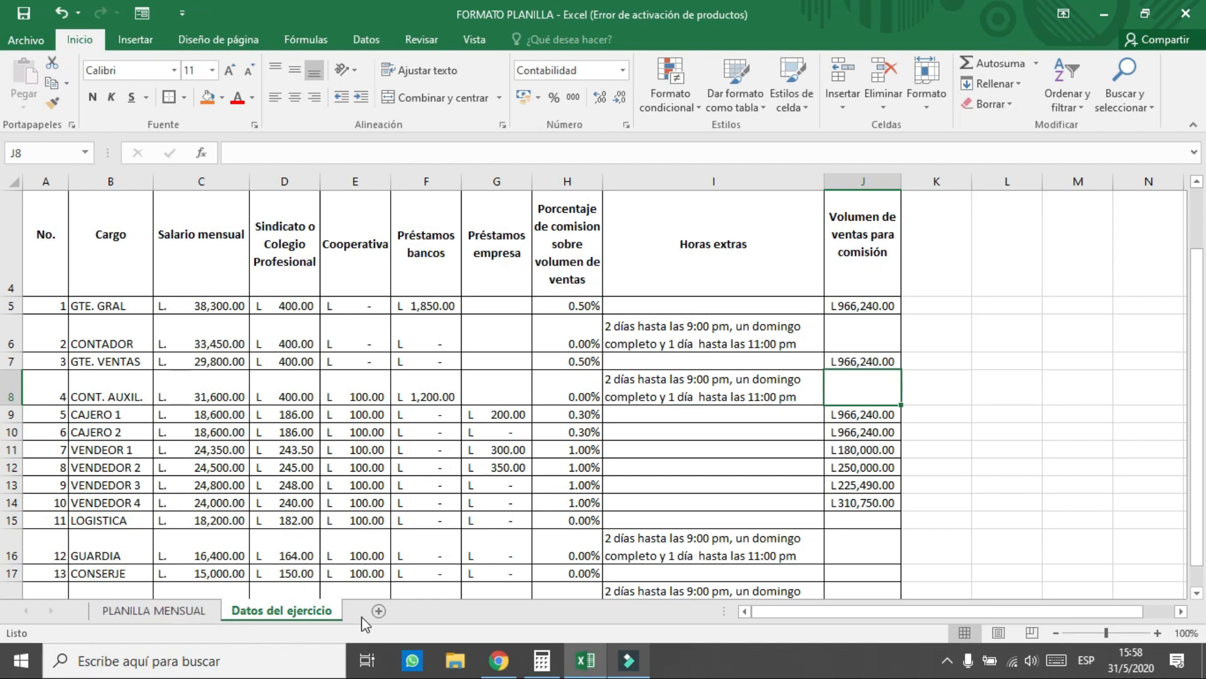
- Open the PLANILLA MENSUAL sheet and review its payroll, overtime calculation and income tax calculation tables
left_click(199, 622)
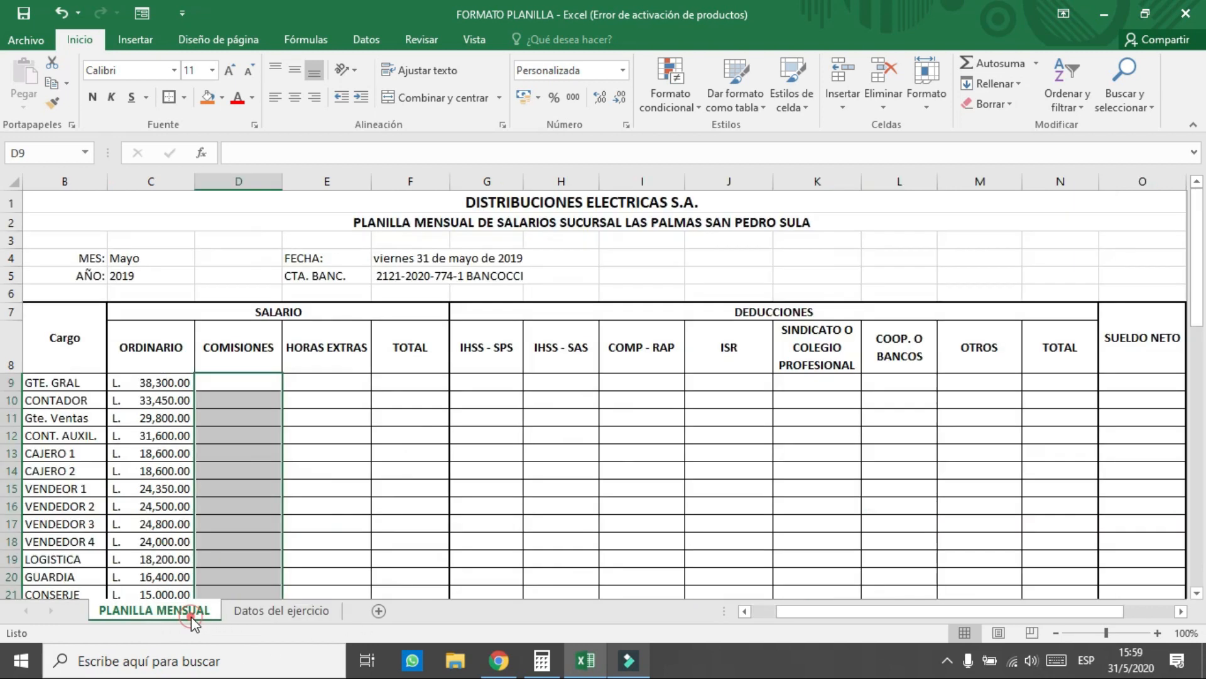
left_click(340, 464)
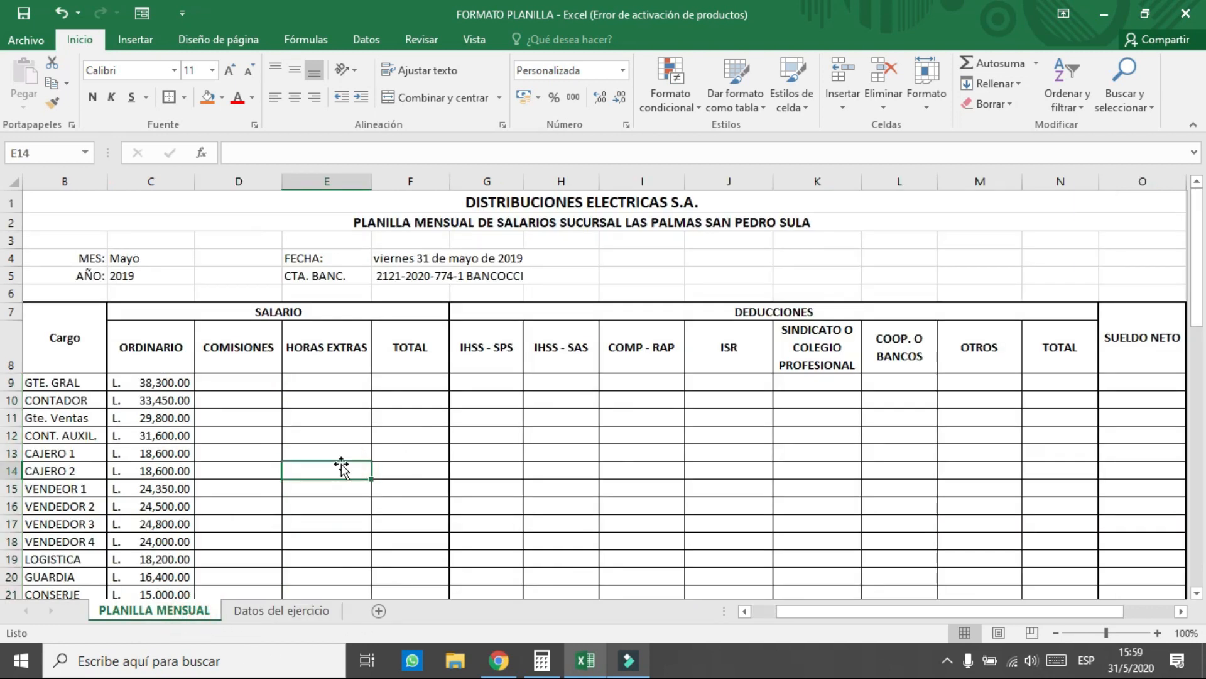
scroll(450, 327, "down", 1)
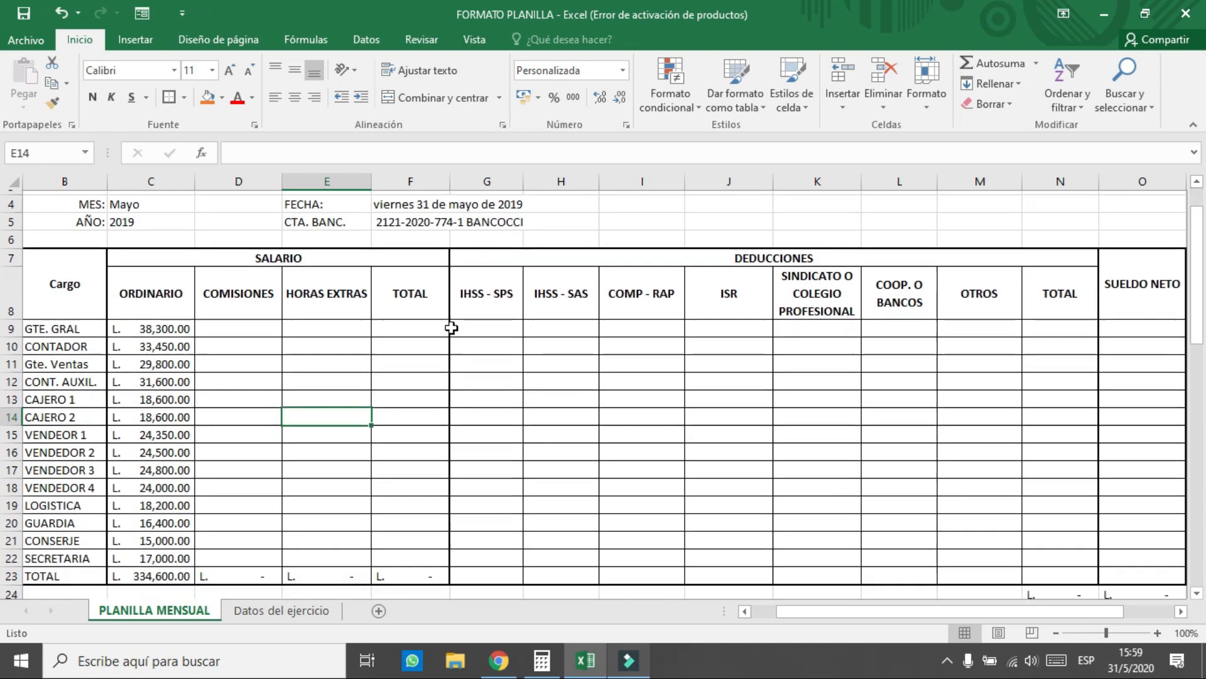
scroll(452, 328, "up", 1)
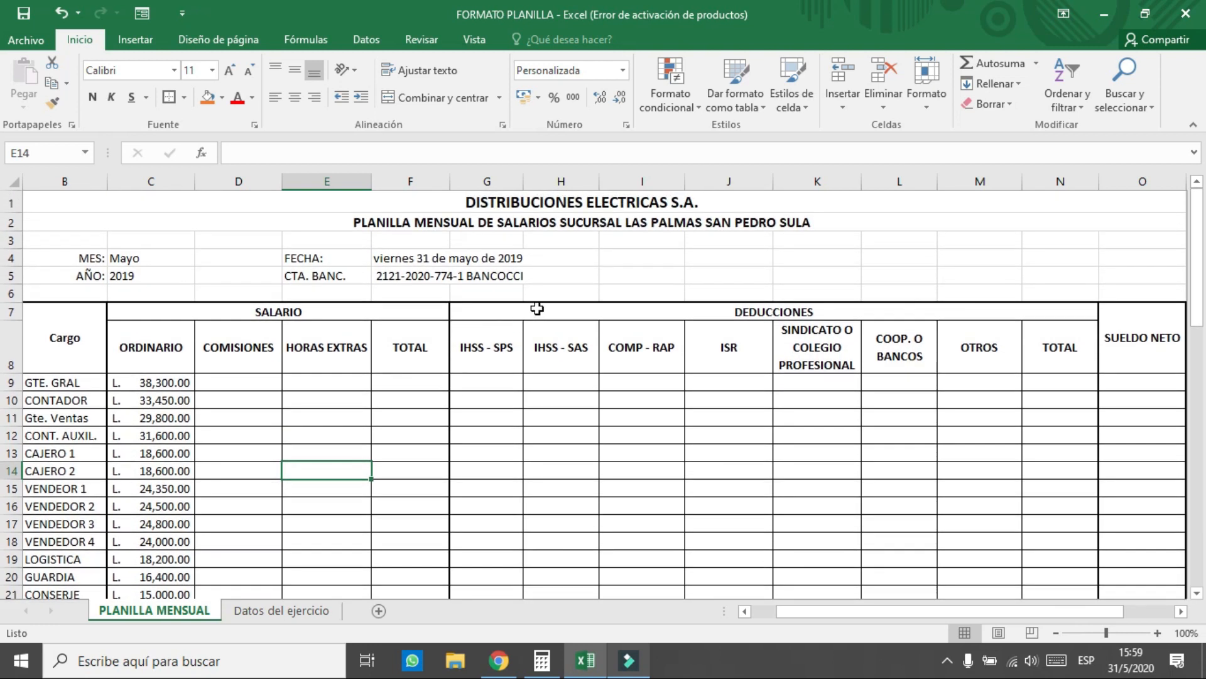
scroll(433, 365, "down", 6)
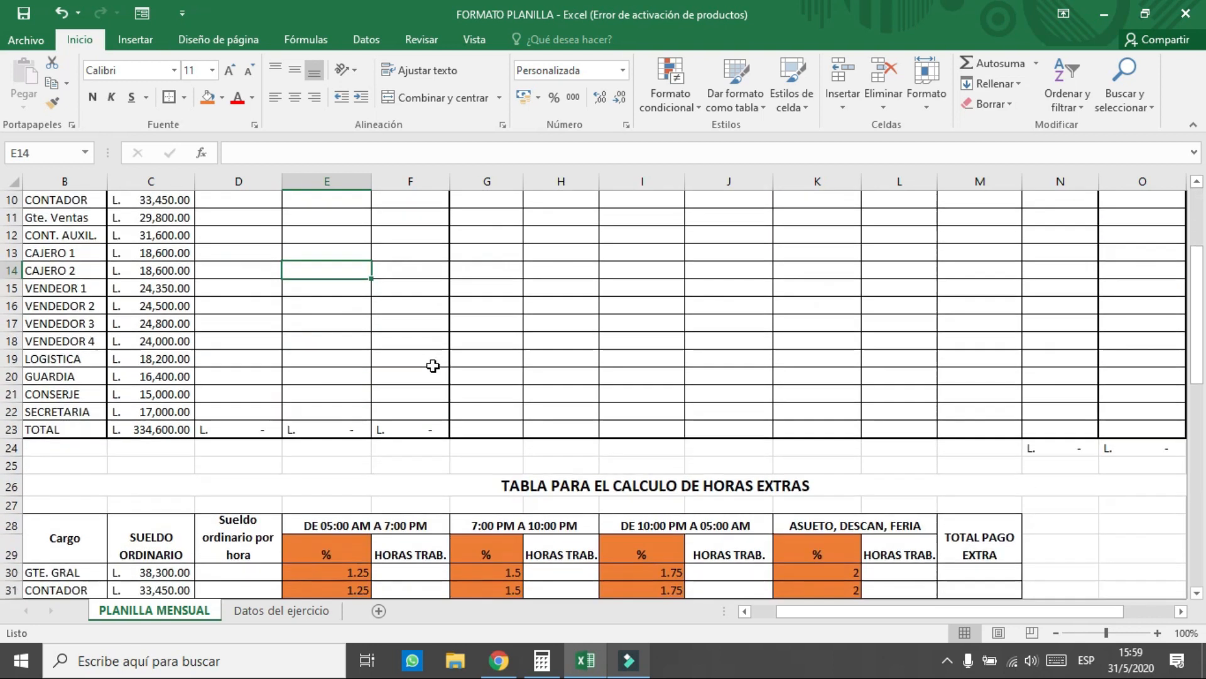
scroll(433, 370, "down", 1)
left_click(432, 380)
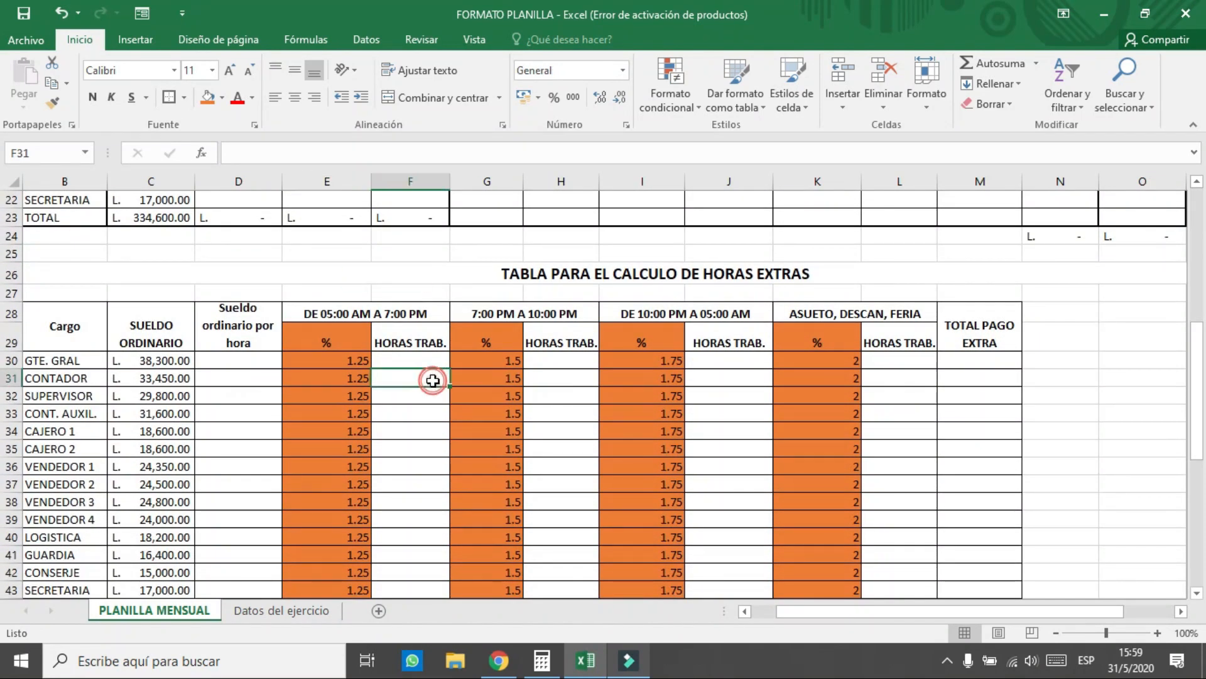
scroll(432, 383, "down", 3)
scroll(433, 388, "down", 4)
left_click(432, 390)
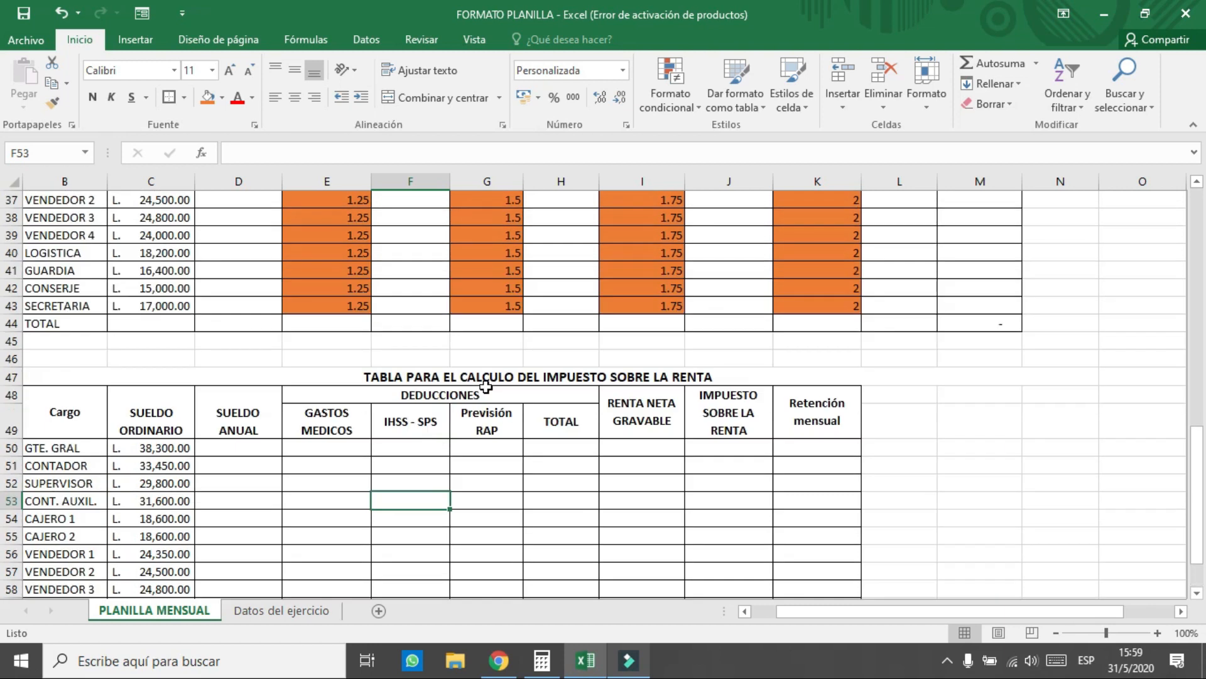
scroll(486, 386, "up", 6)
scroll(486, 387, "up", 6)
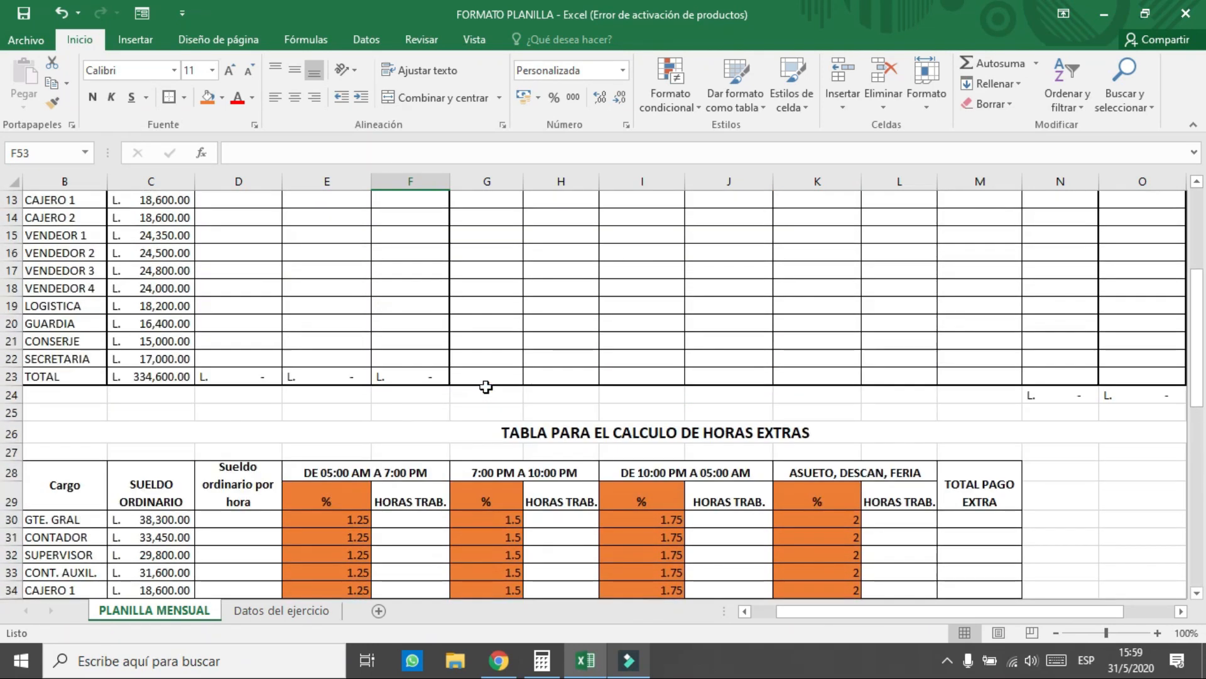
scroll(485, 387, "up", 1)
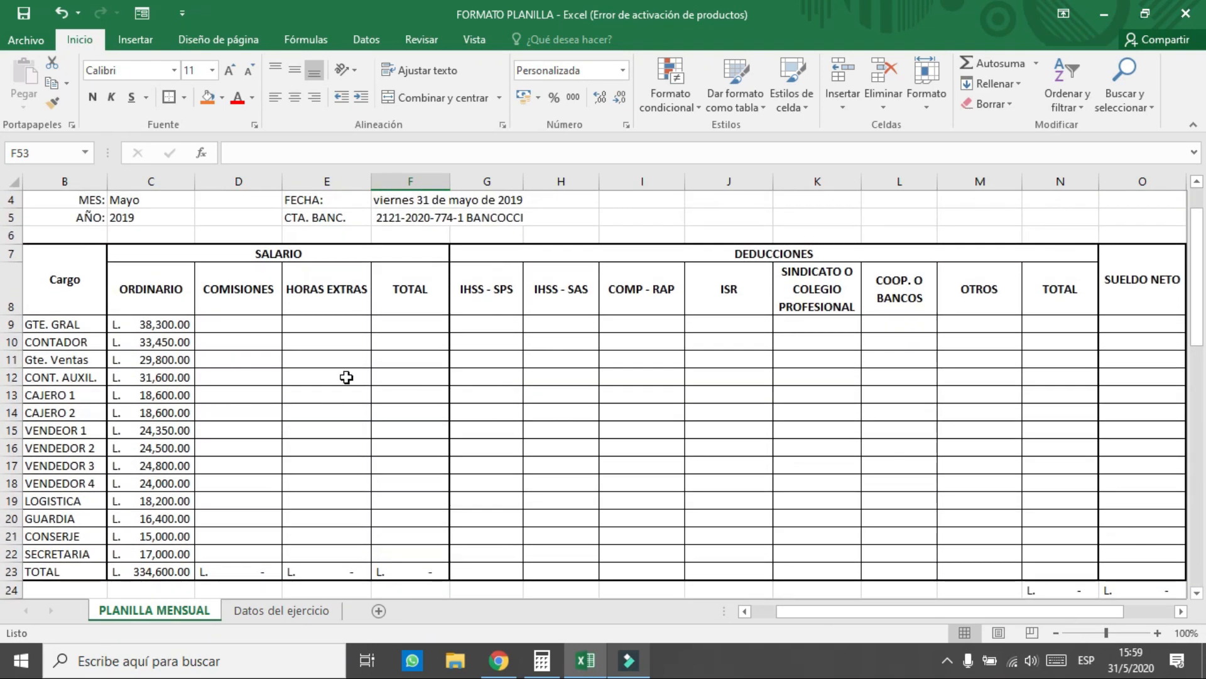
- Calculate the GTE. GRAL commission in D9 by multiplying sales volume J5 by commission percentage H5 from the Datos del ejercicio sheet
left_click(252, 326)
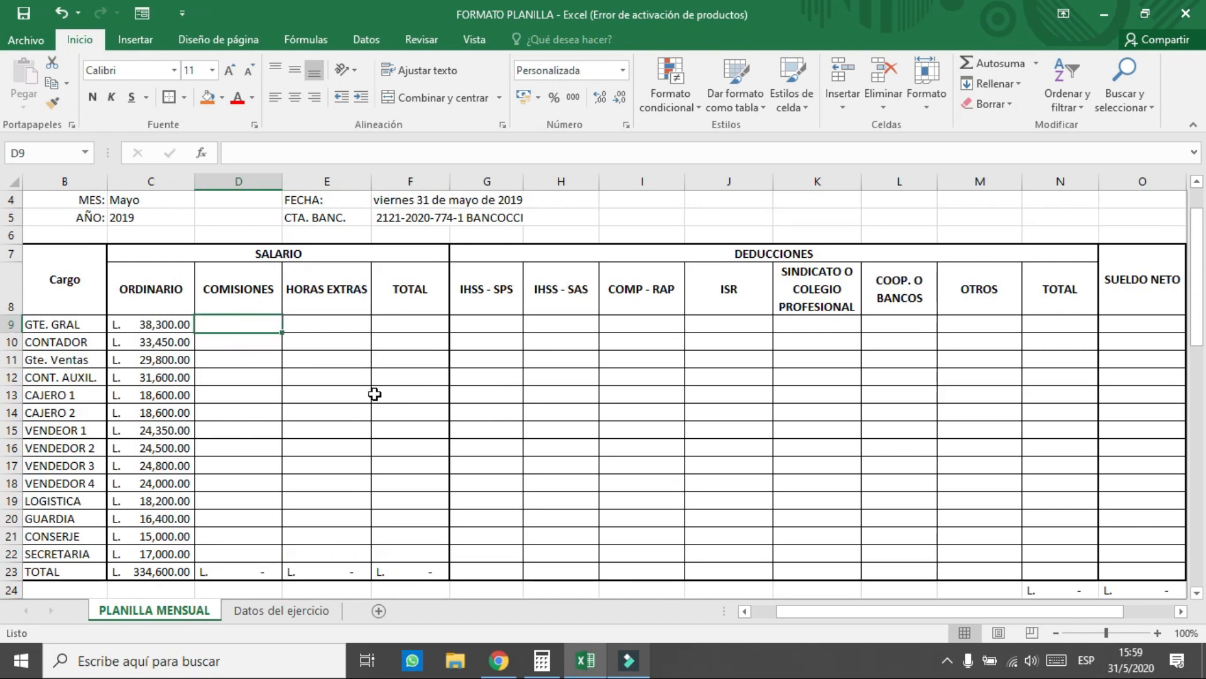
type("=")
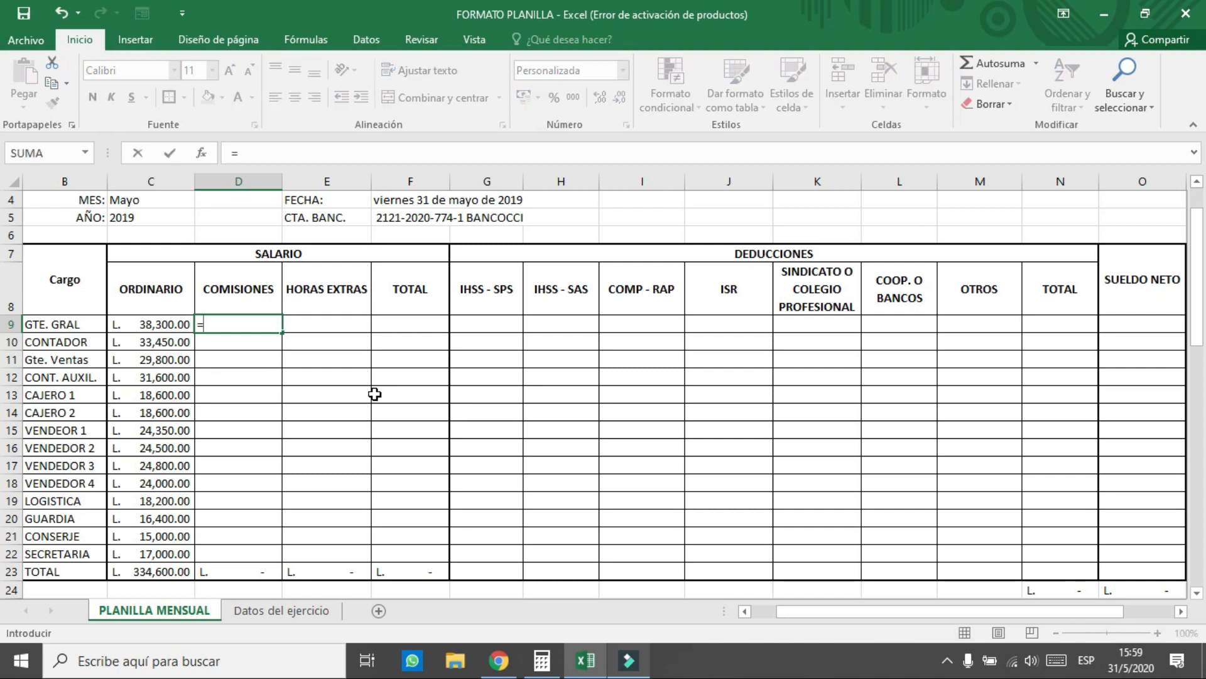
left_click(299, 617)
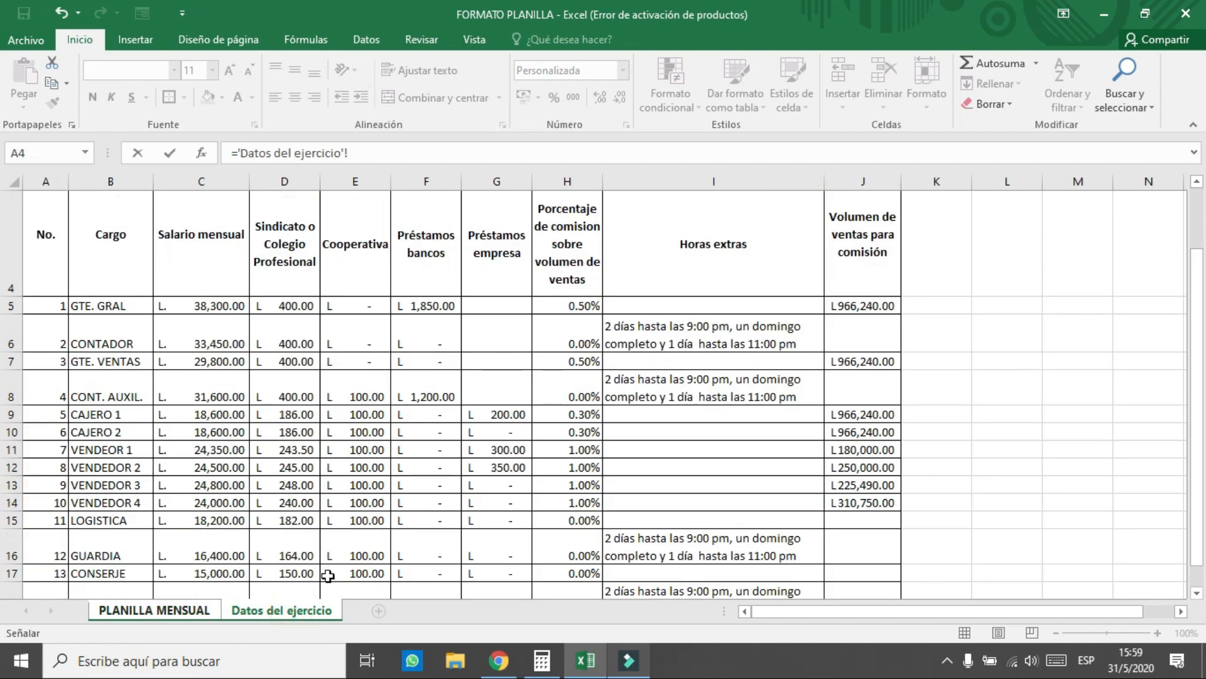
left_click(865, 309)
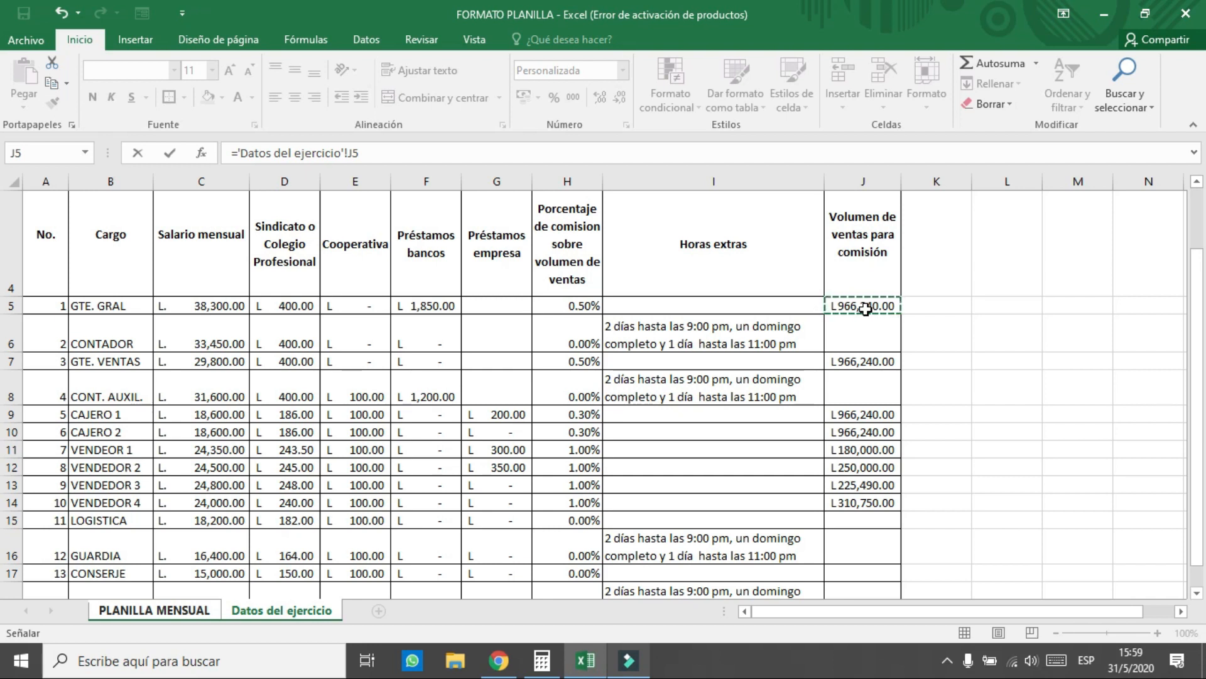
type("*")
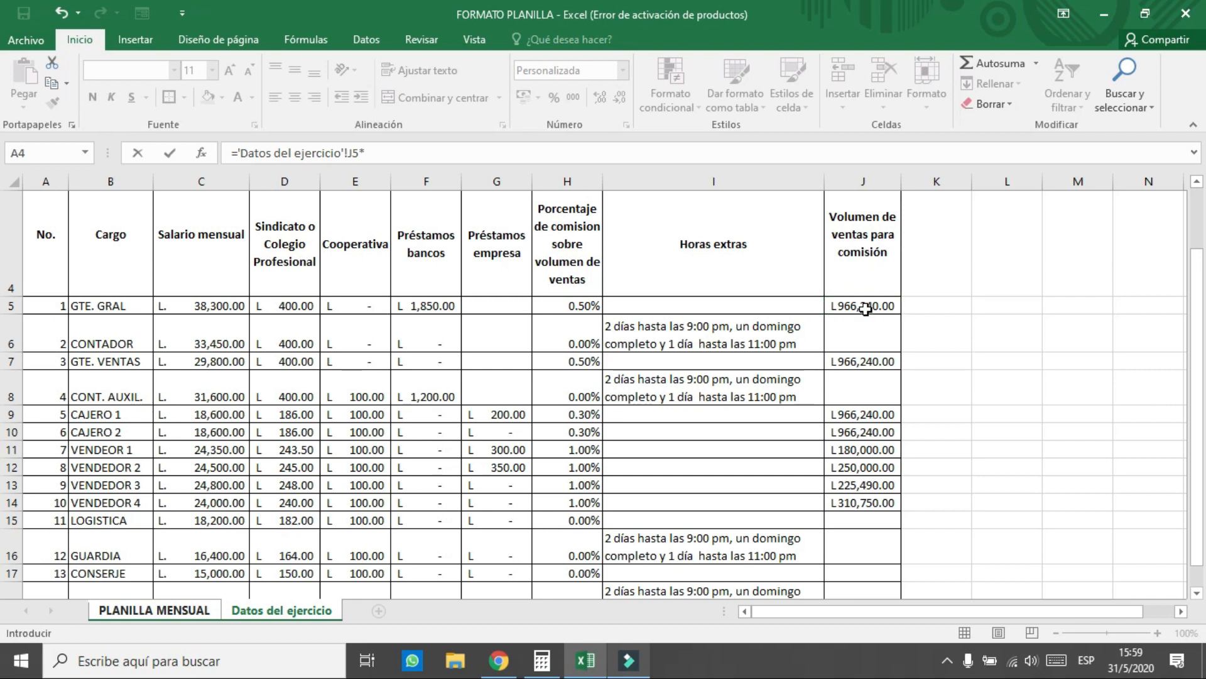
left_click(590, 305)
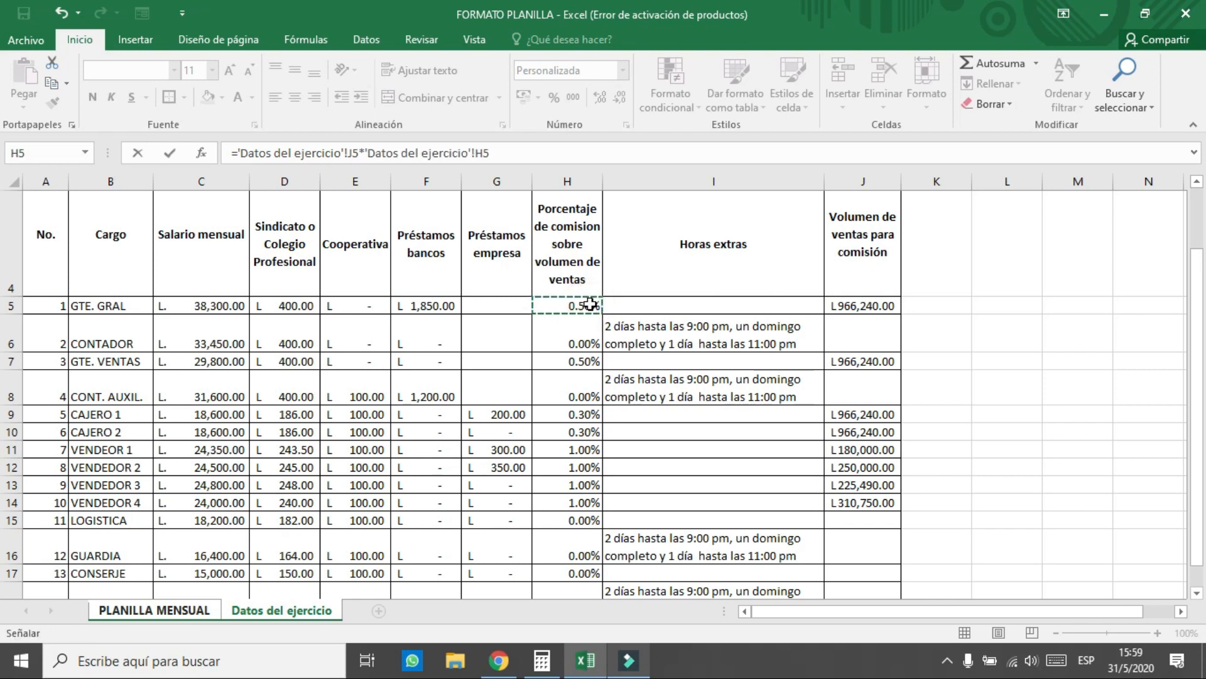
key("Return")
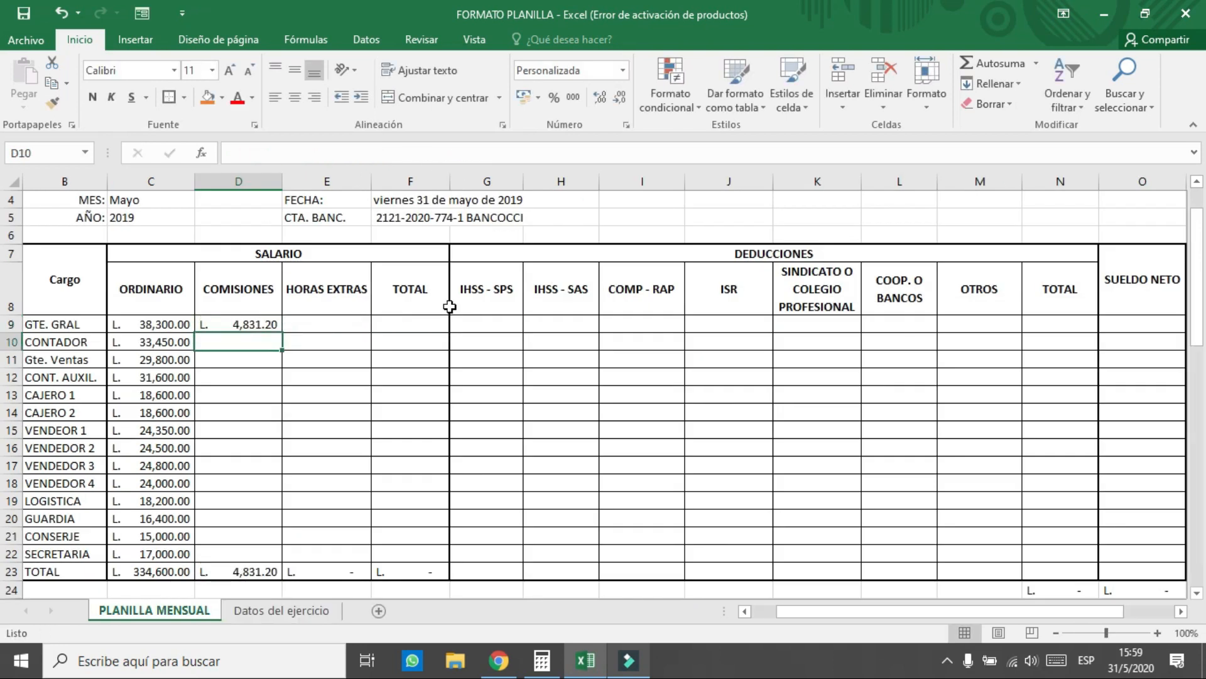
left_click(258, 327)
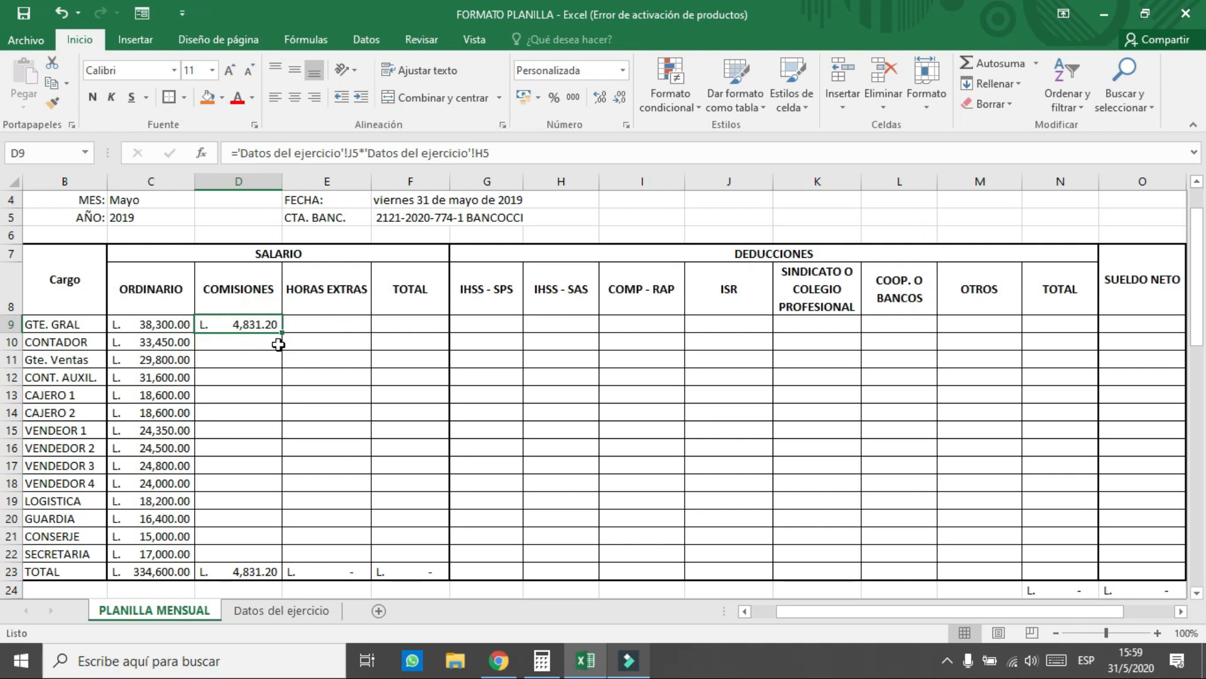
- Copy the D9 commission formula down through D22 for the remaining positions and check the COMISIONES total formula in D23
left_click(326, 604)
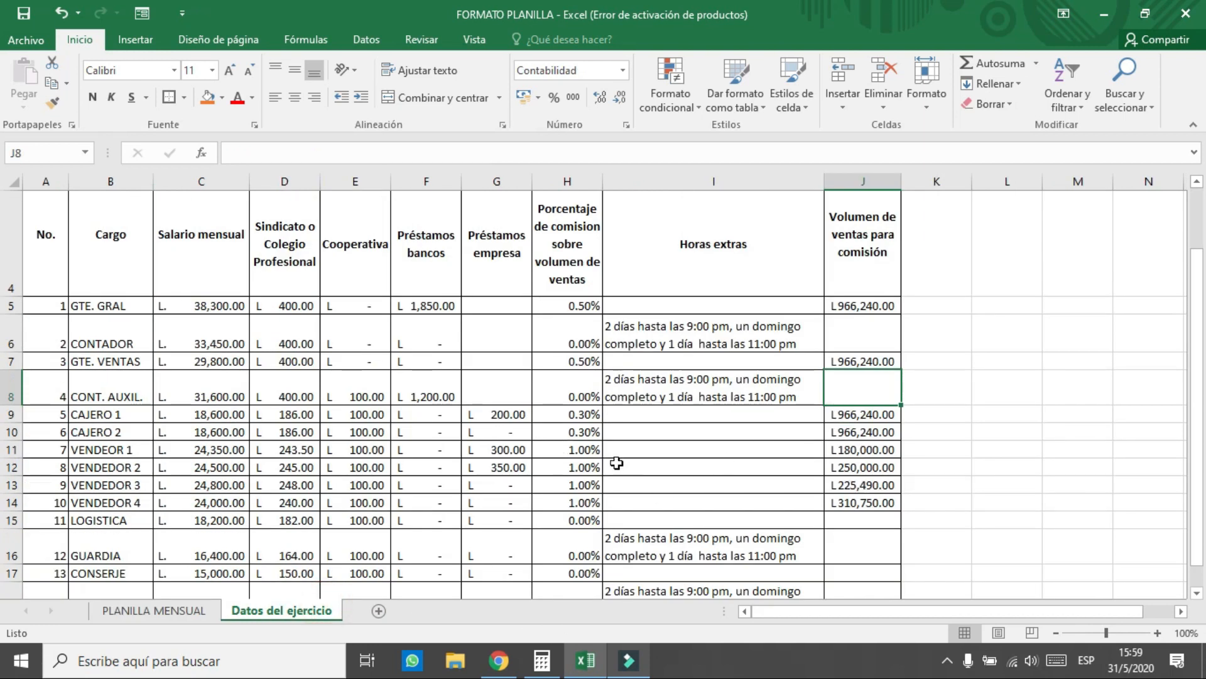
left_click(204, 609)
left_click_drag(282, 332, 278, 561)
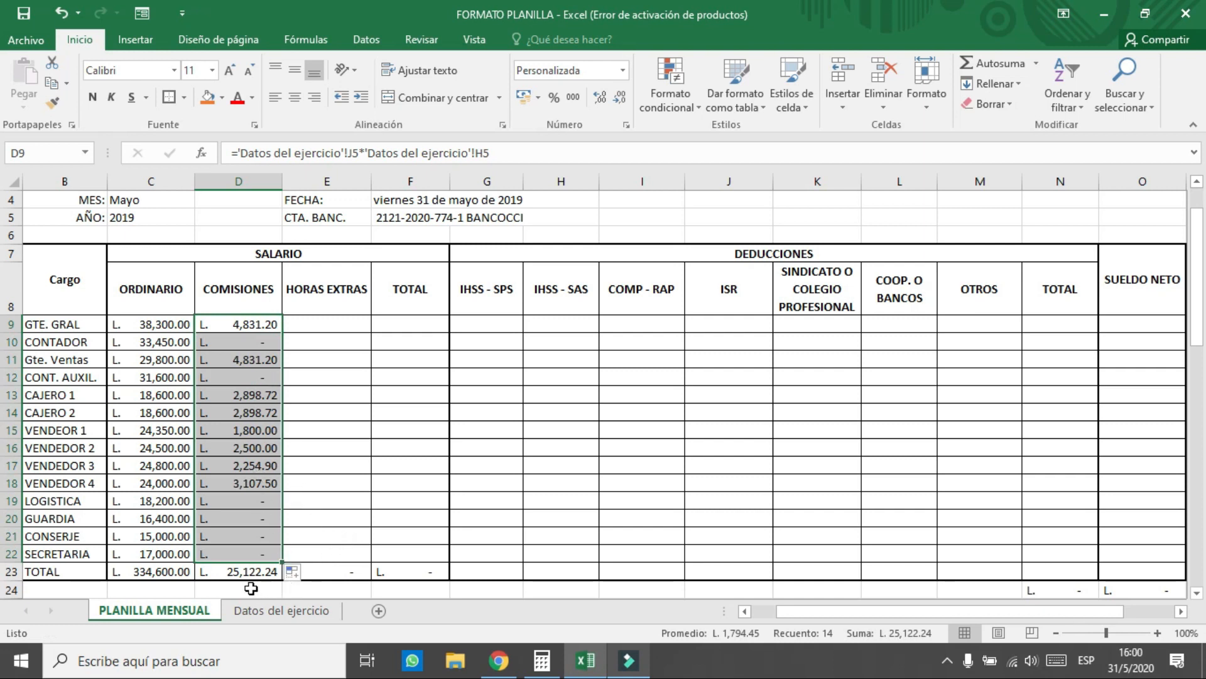
left_click(252, 572)
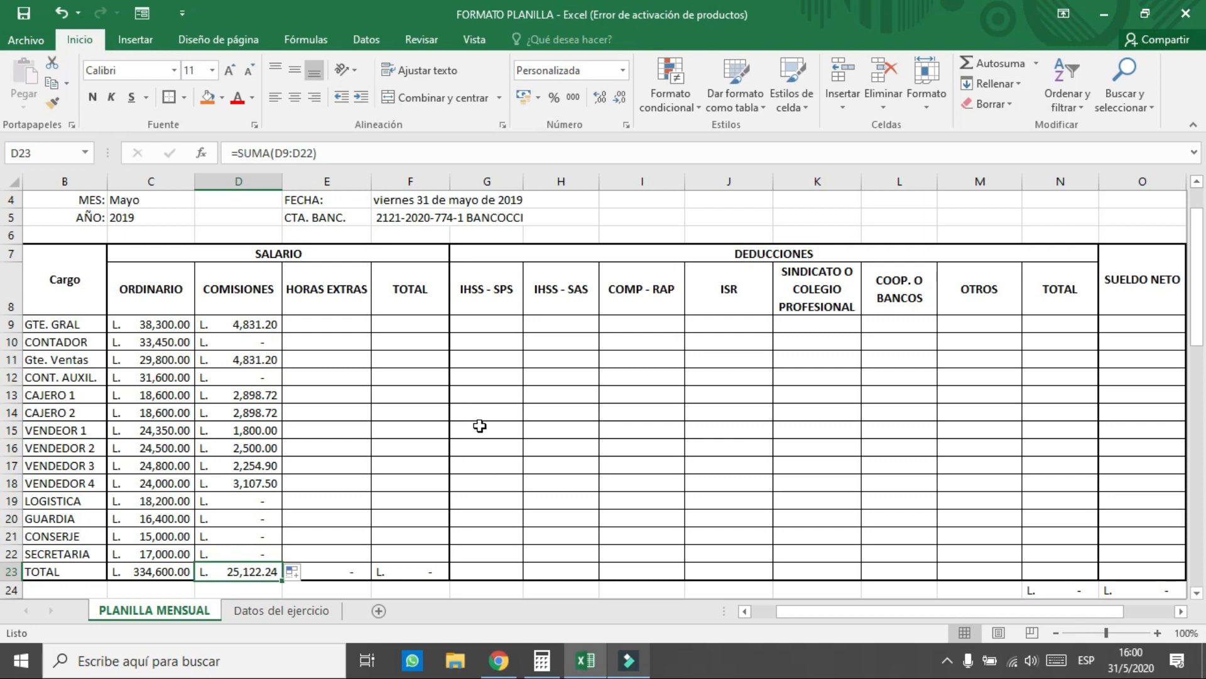
- Review the overtime calculation table, comparing the percentage factors for the three time bands and the ASUETO, DESCAN, FERIA column
scroll(470, 427, "down", 7)
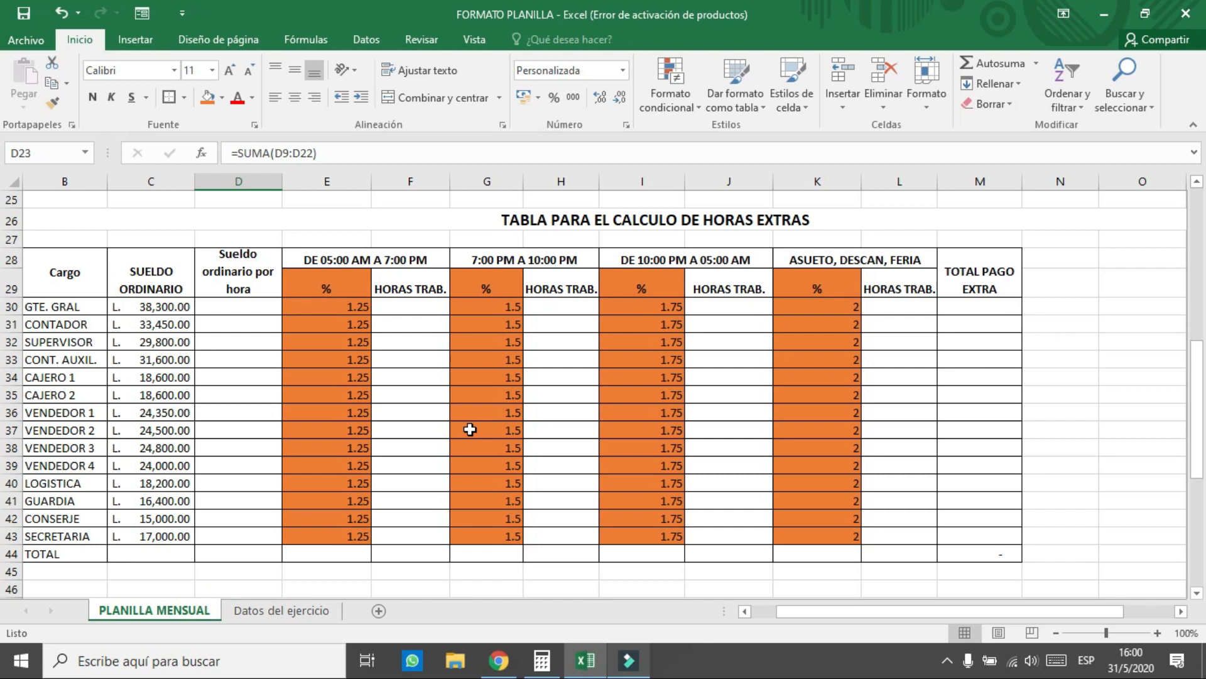
scroll(471, 424, "up", 1)
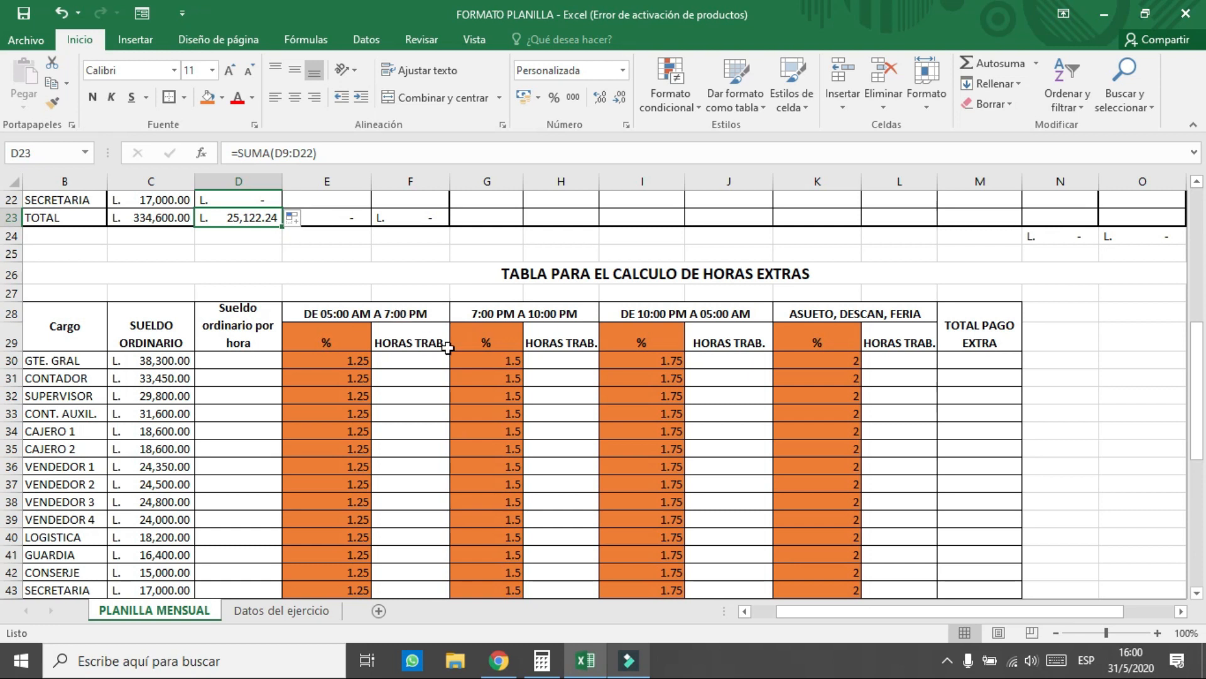
left_click(350, 363)
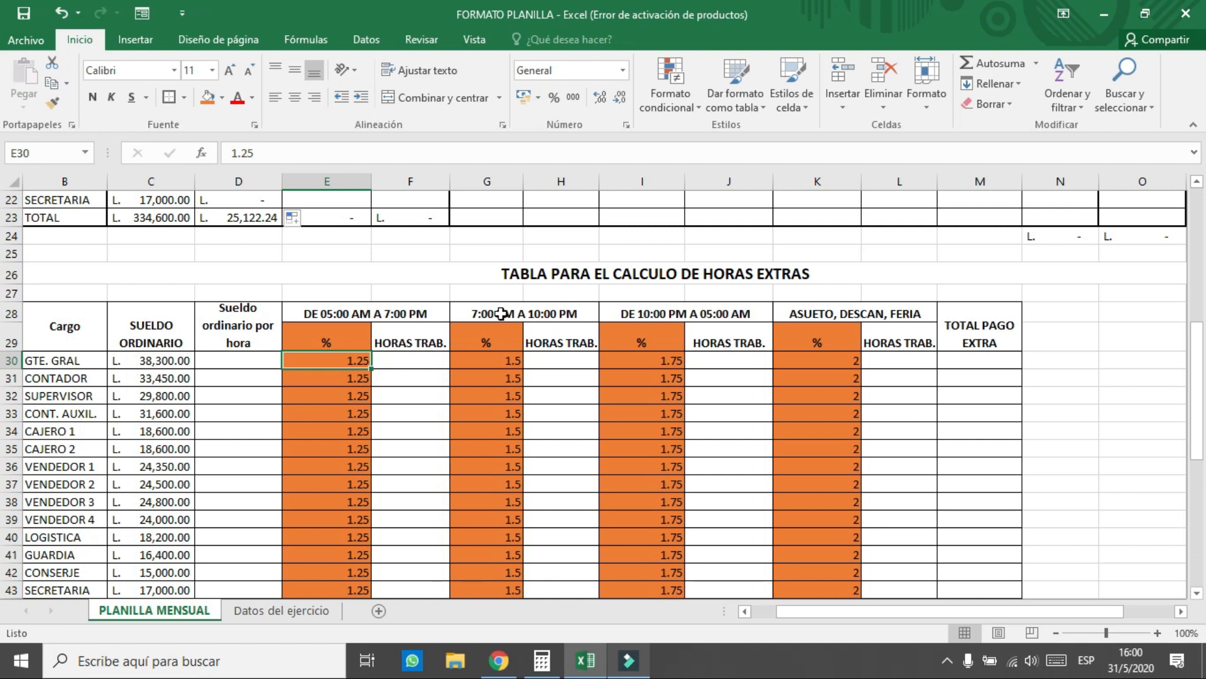
left_click(502, 362)
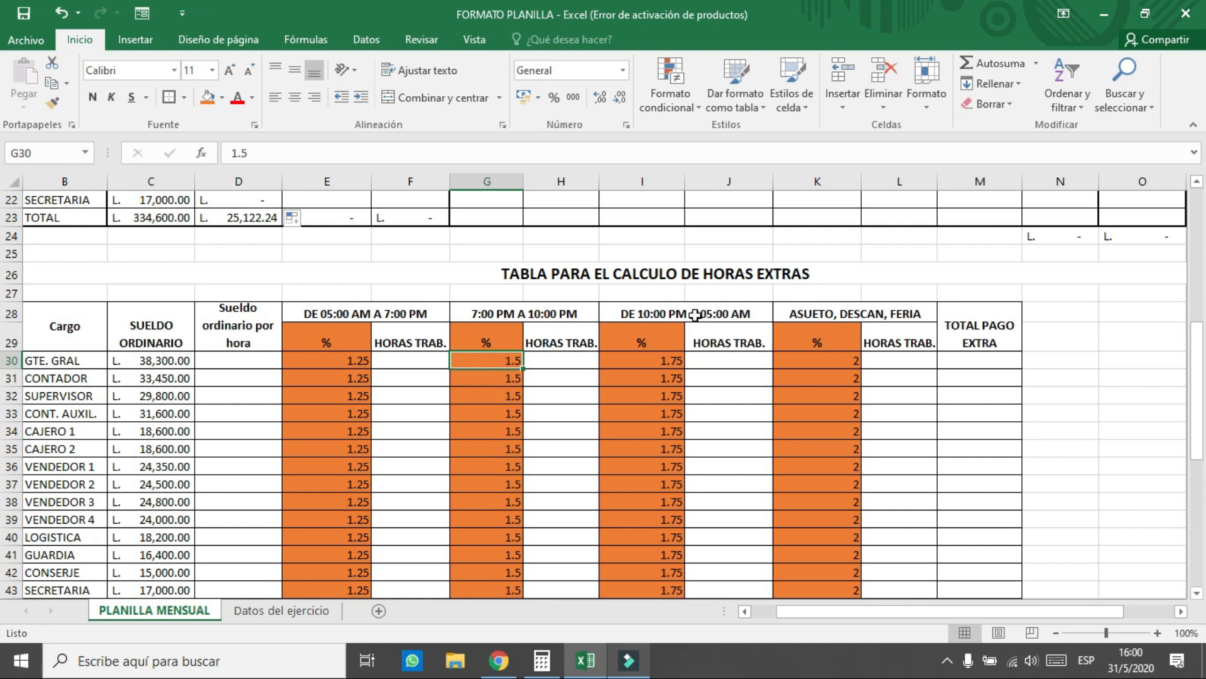
left_click(656, 399)
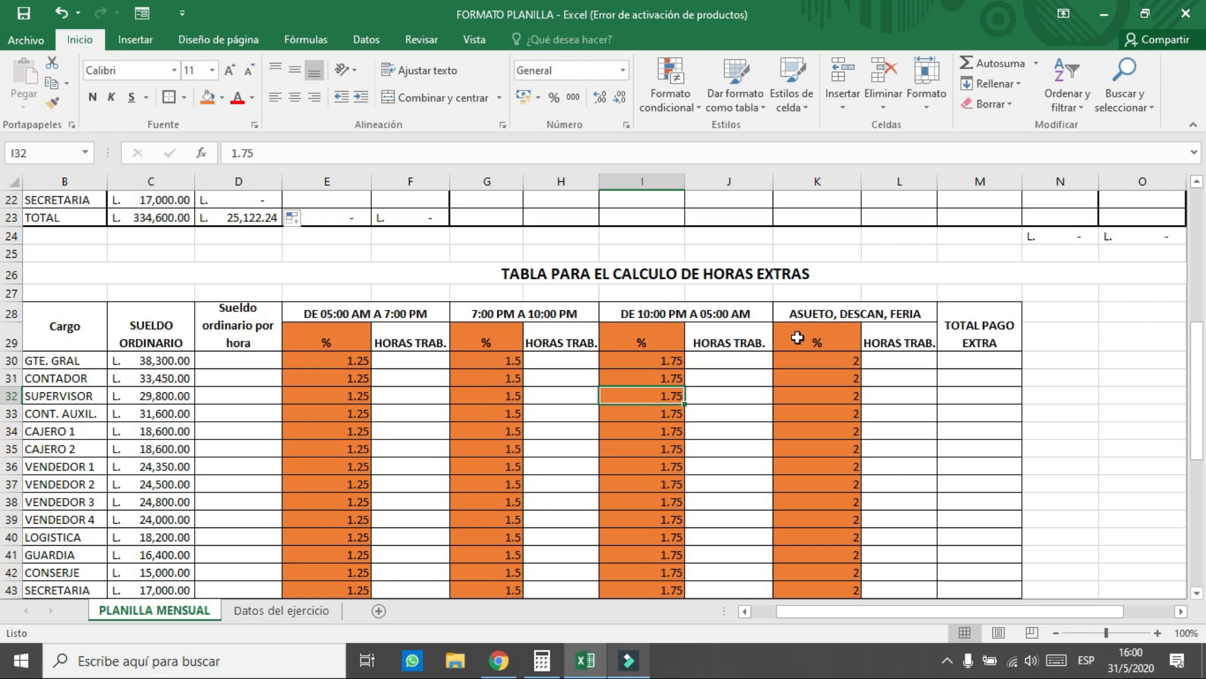
left_click(814, 397)
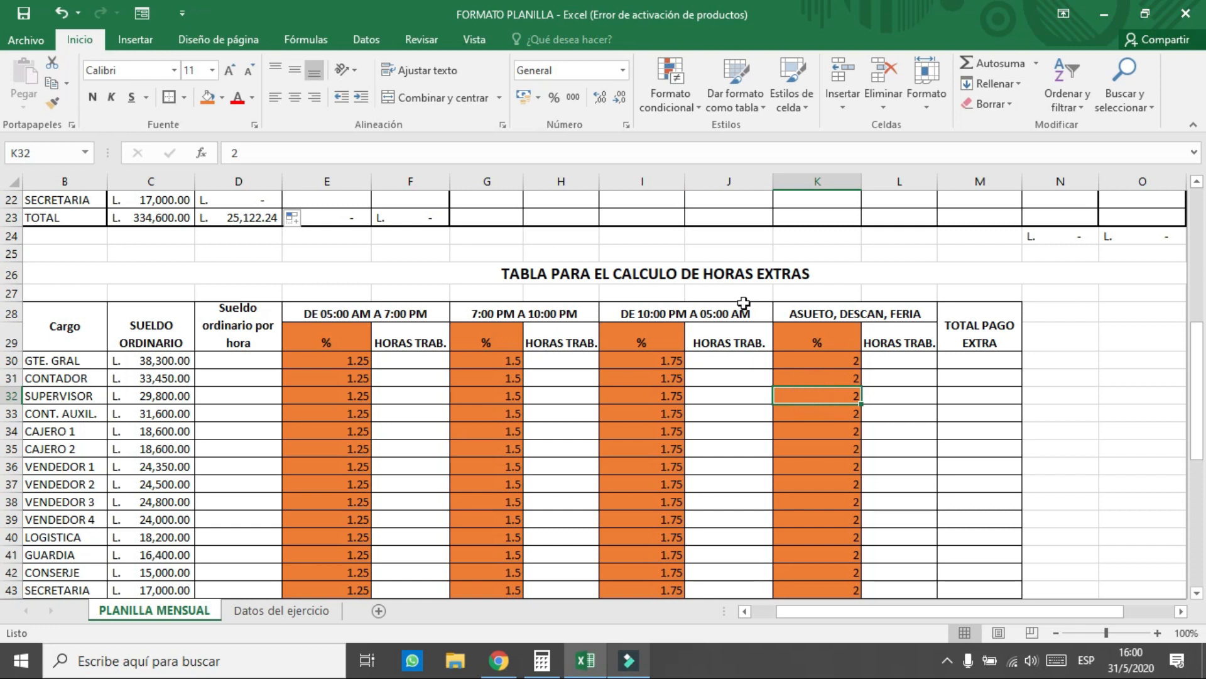
left_click(349, 362)
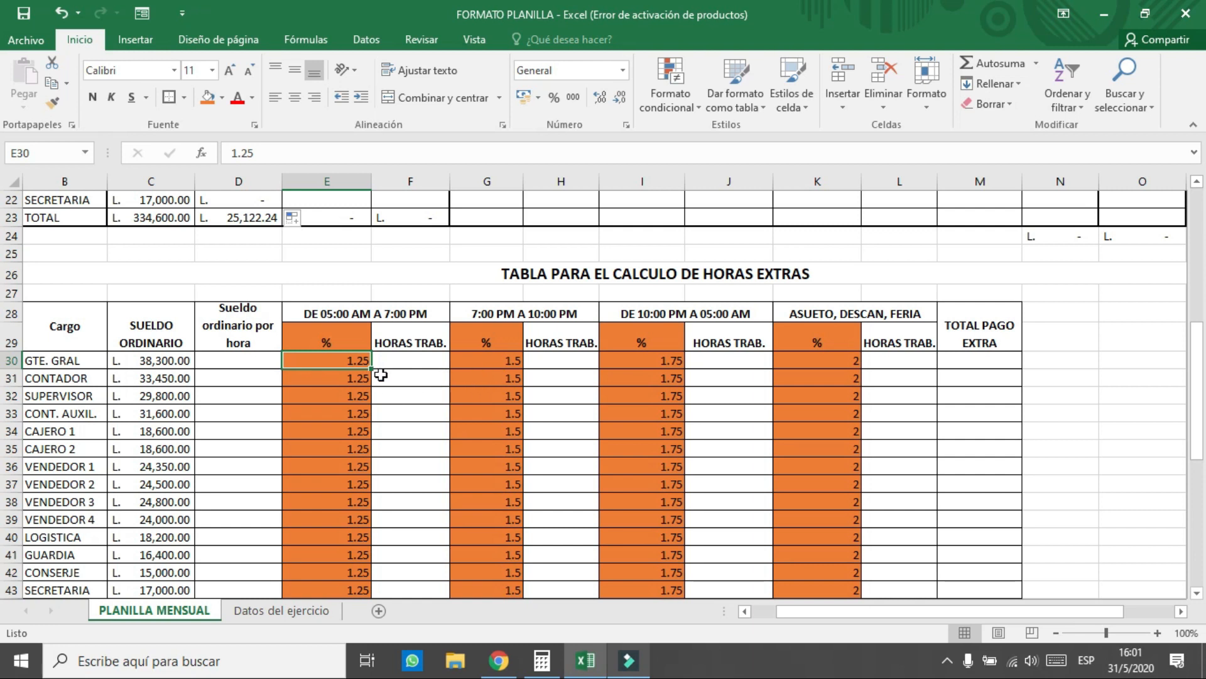
left_click(501, 366)
left_click(628, 366)
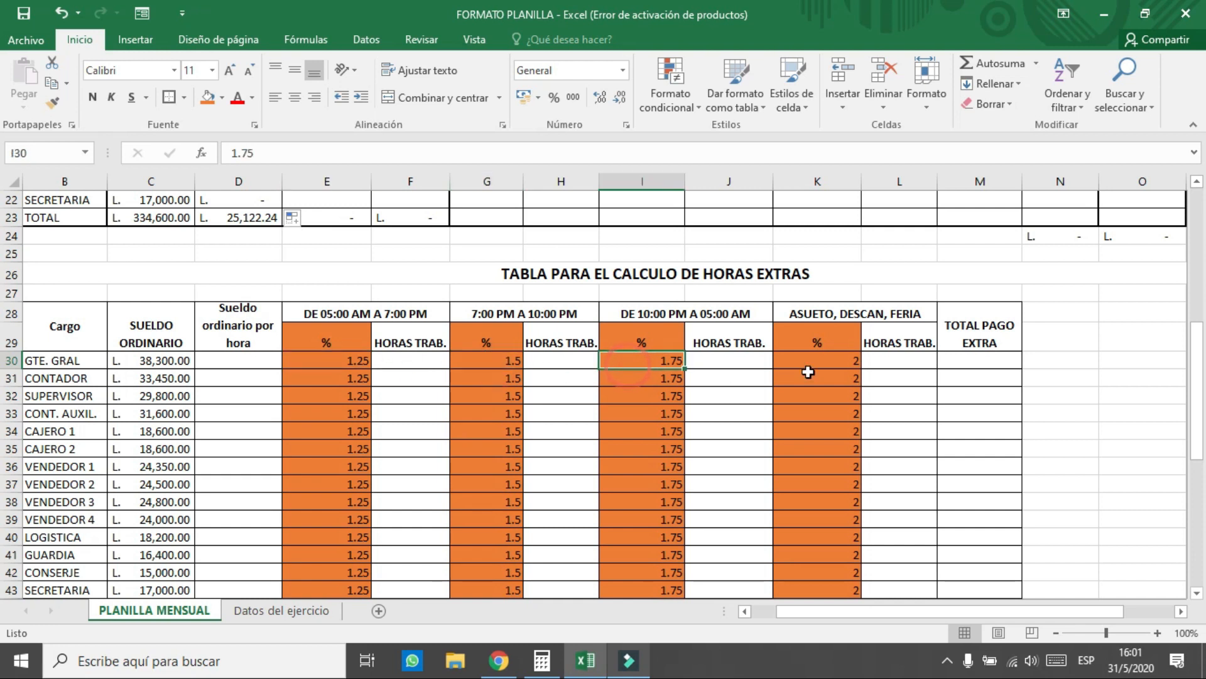
left_click(840, 369)
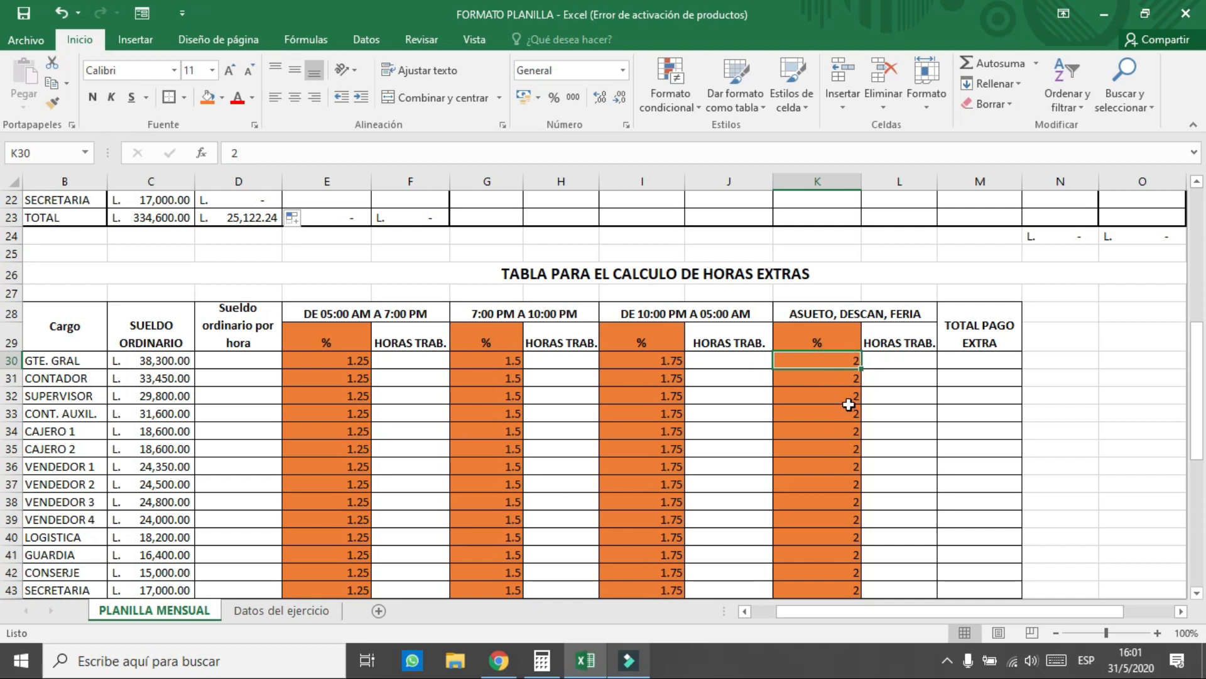
scroll(280, 501, "down", 1)
scroll(280, 499, "up", 1)
- Calculate the GTE. GRAL ordinary hourly wage in D30 as C30/240 and copy the formula down through D43
left_click(258, 362)
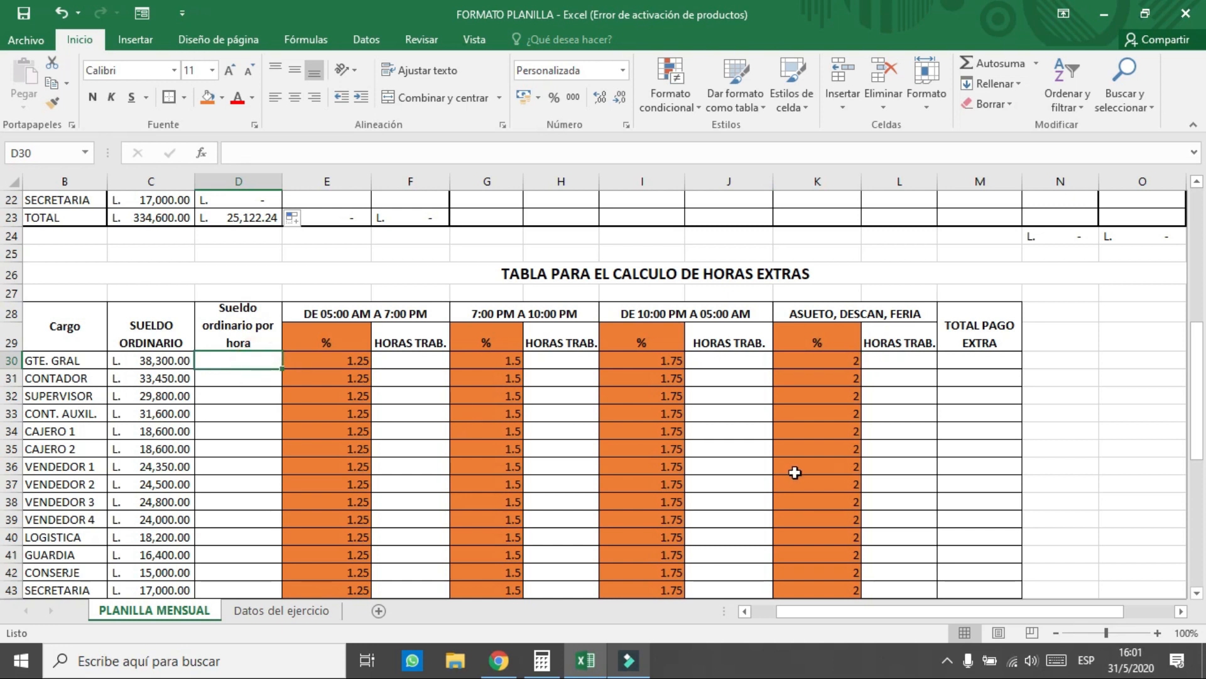
type("=")
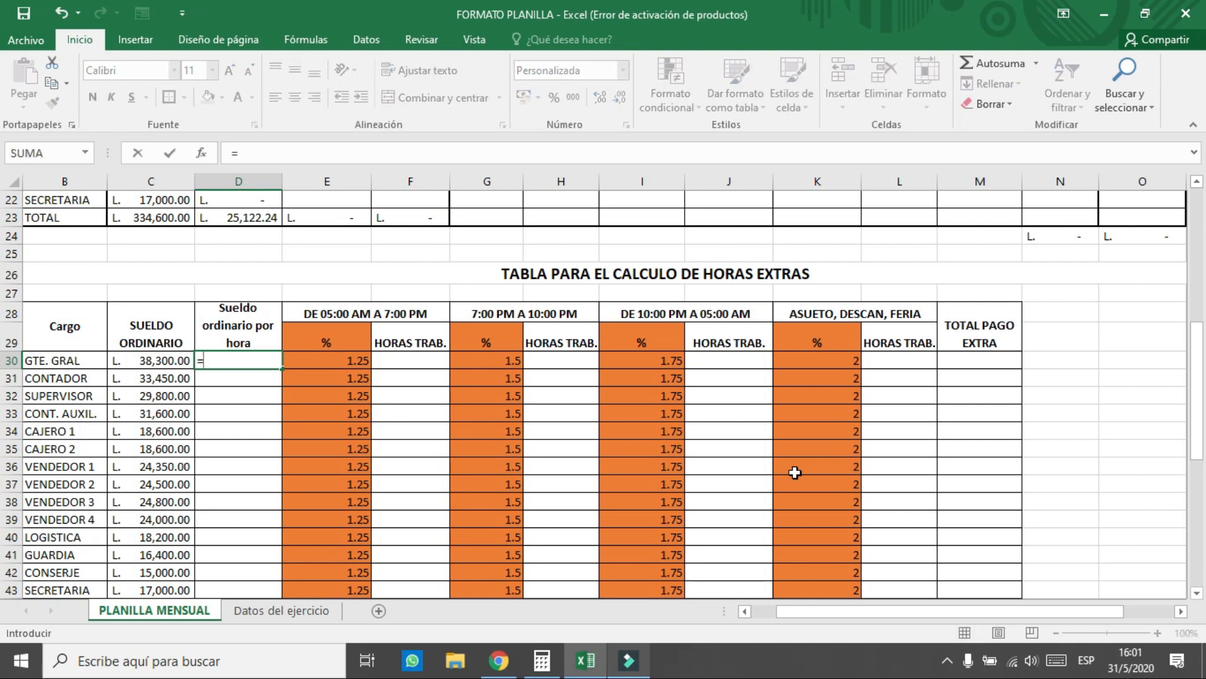
left_click(146, 362)
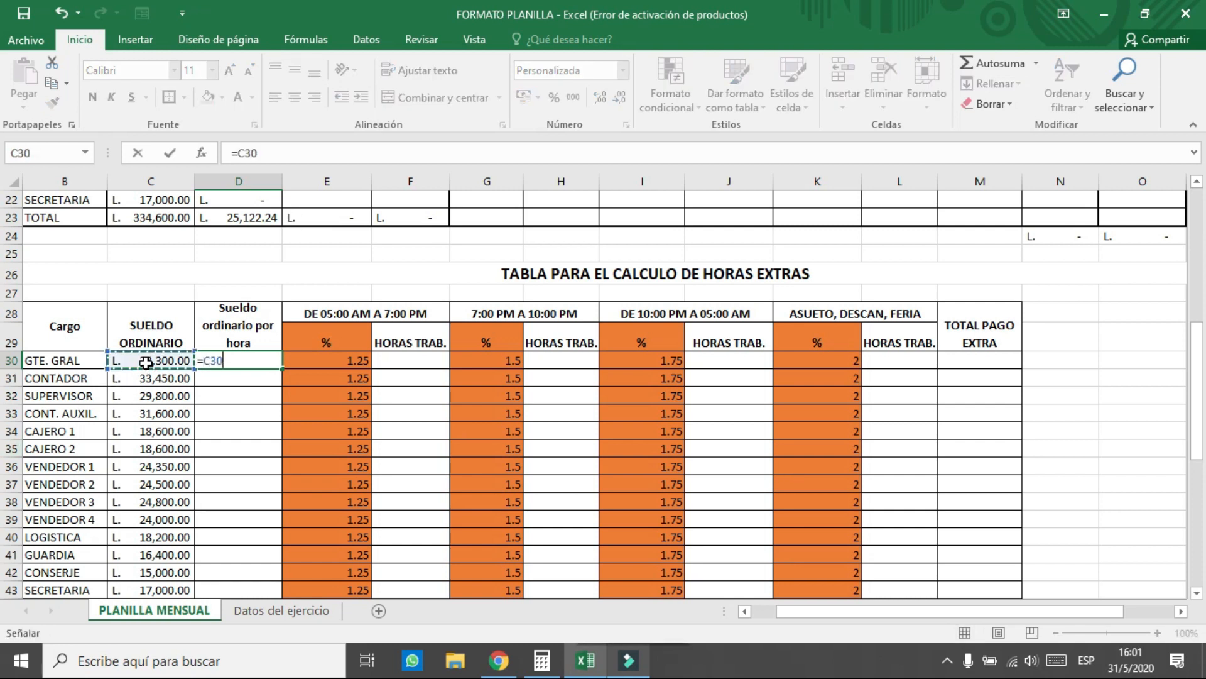
type("/240")
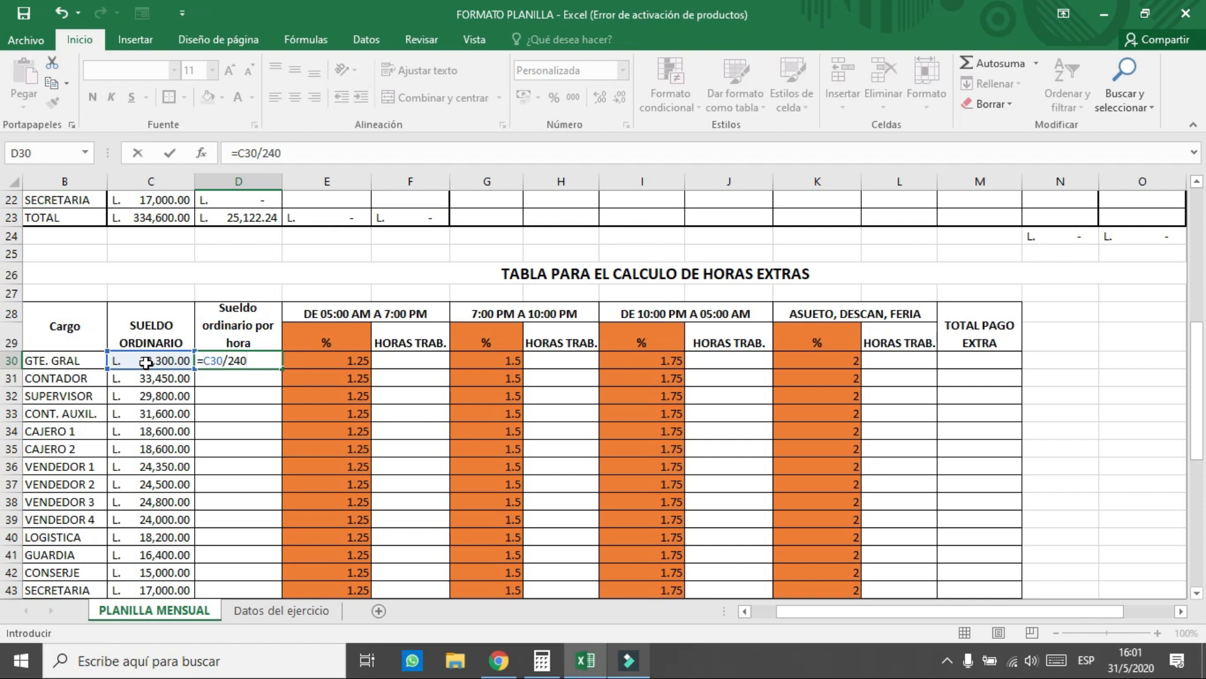
key("Return")
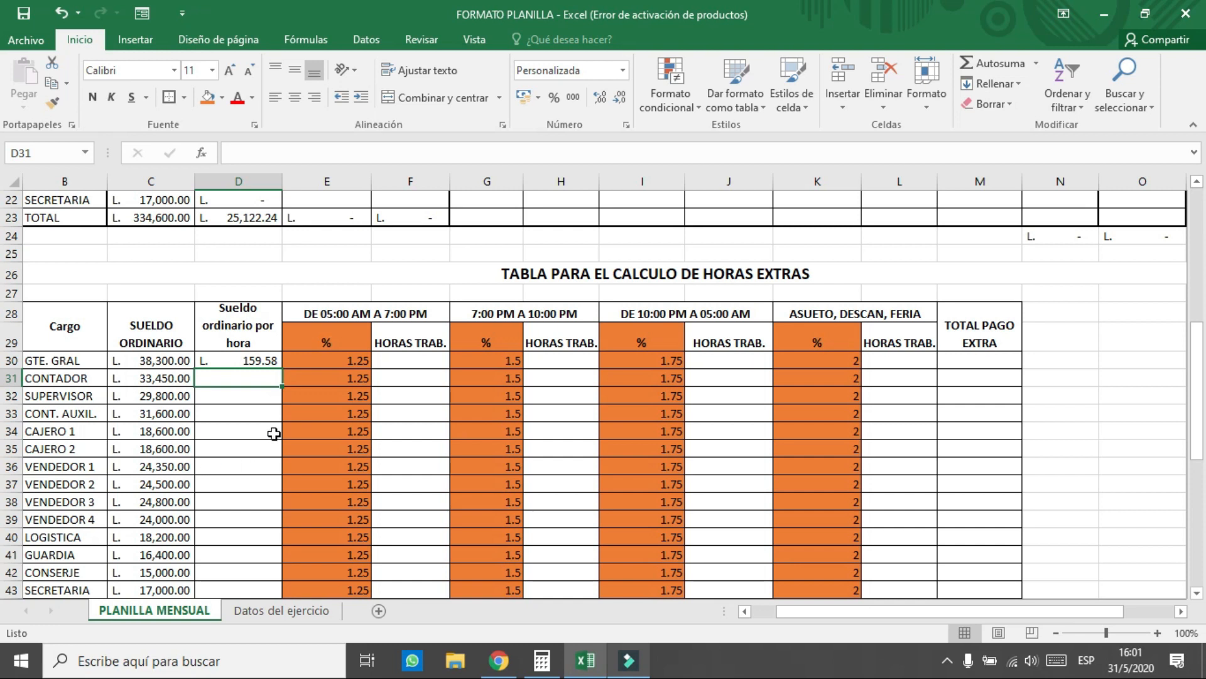
left_click(252, 361)
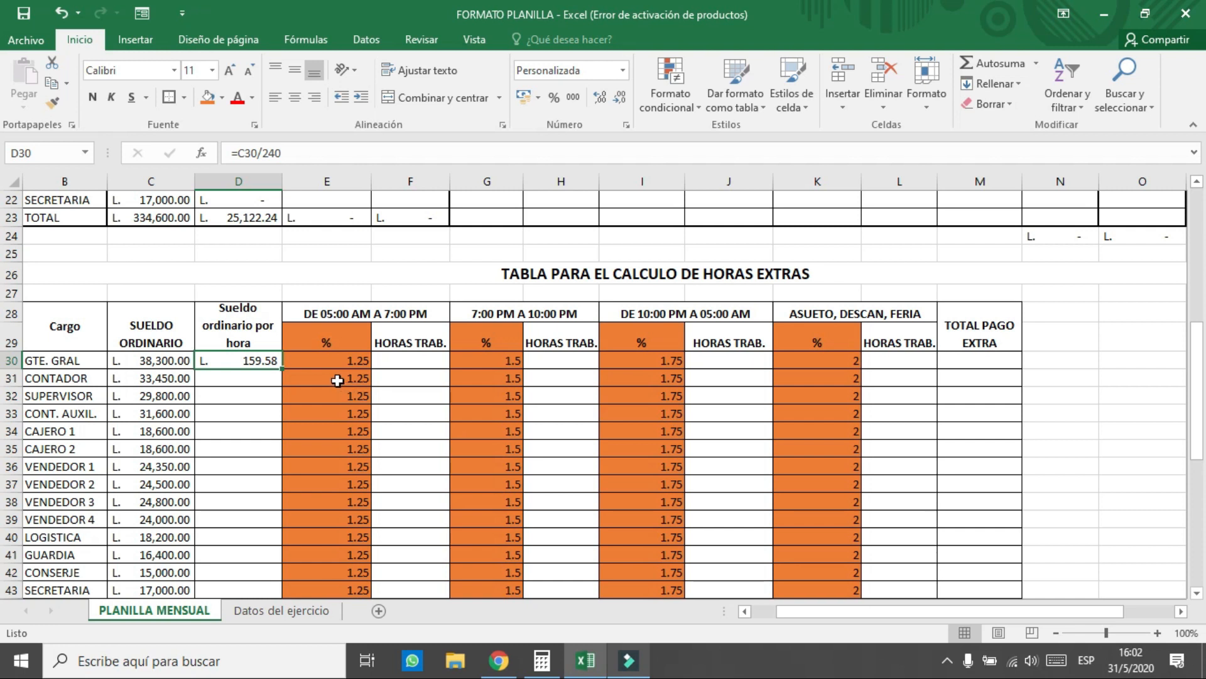
left_click_drag(285, 370, 281, 539)
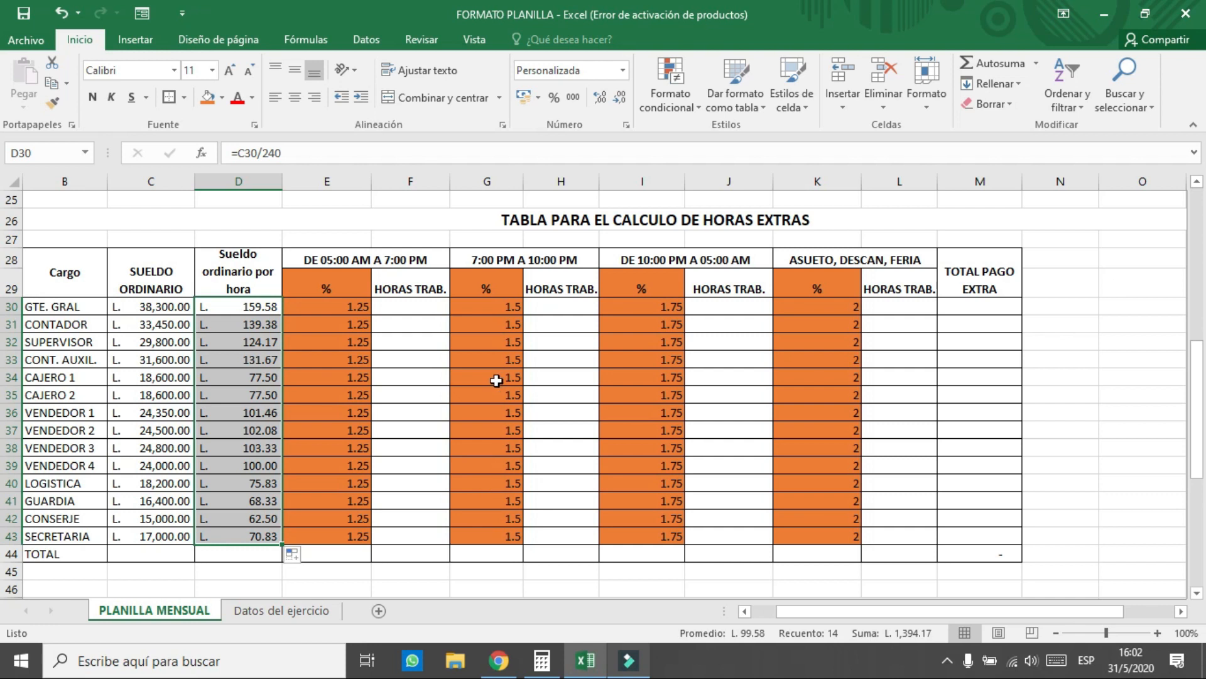
- On the Datos del ejercicio sheet, enter the formula =2+2+2 in K6 beside the CONTADOR overtime description
left_click(416, 306)
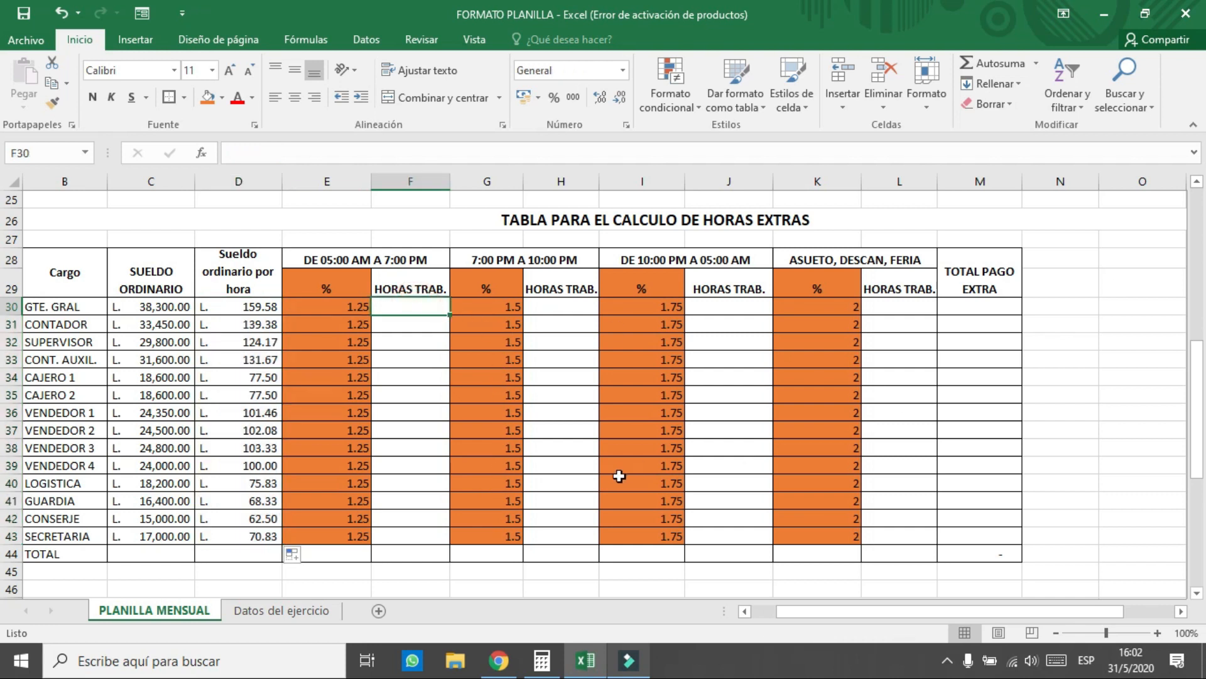
left_click(280, 610)
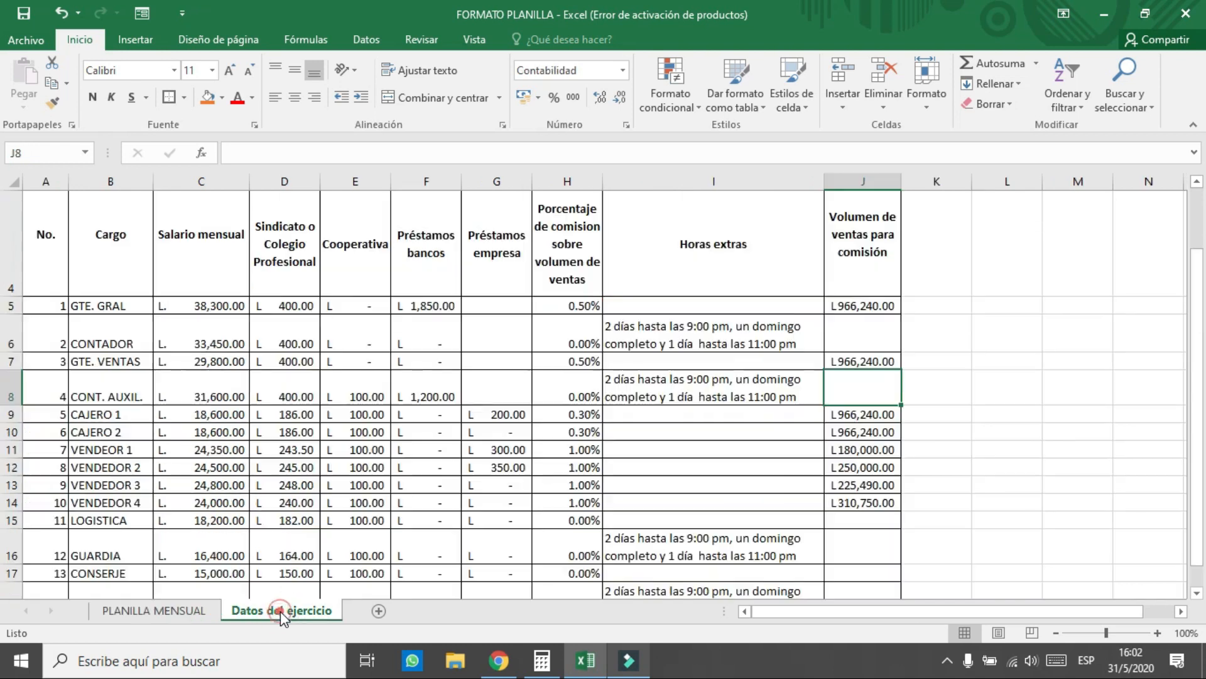
left_click(924, 333)
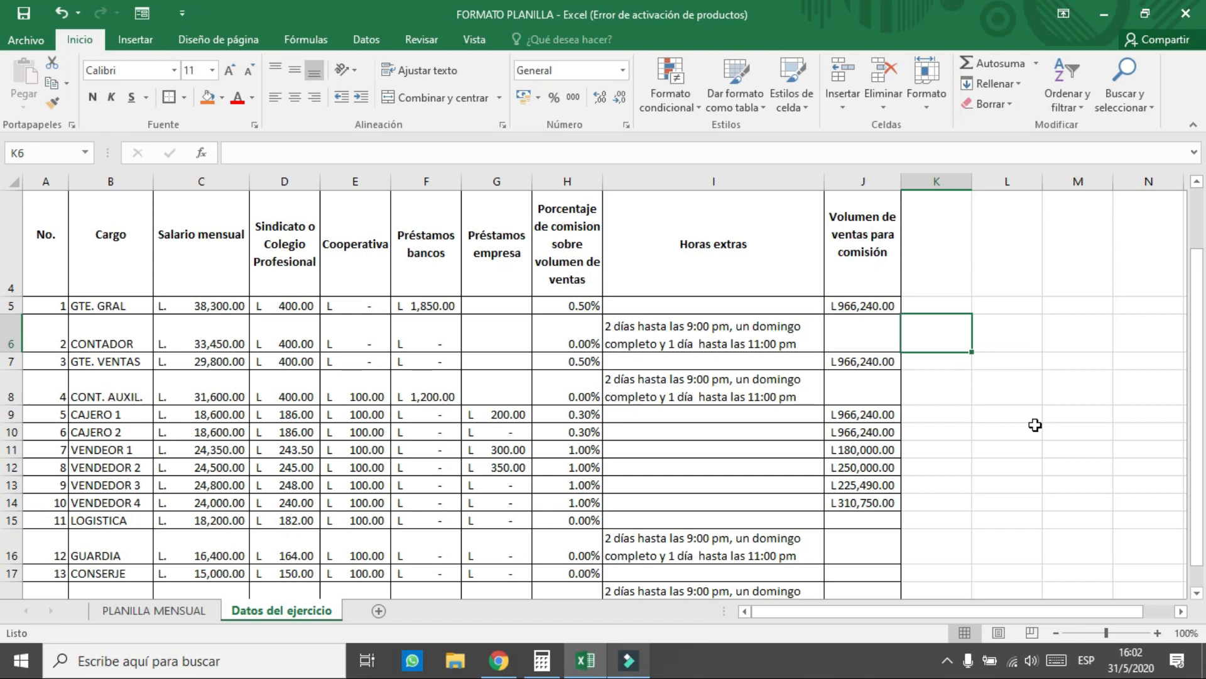
type("=")
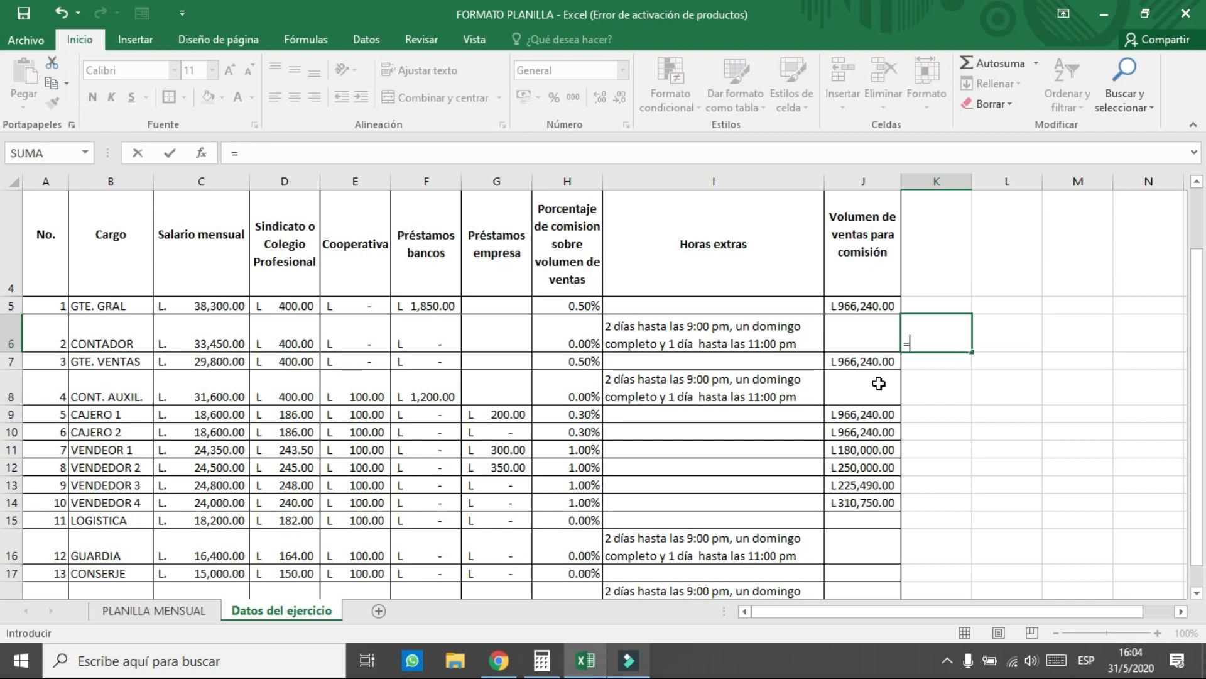
type("2+2")
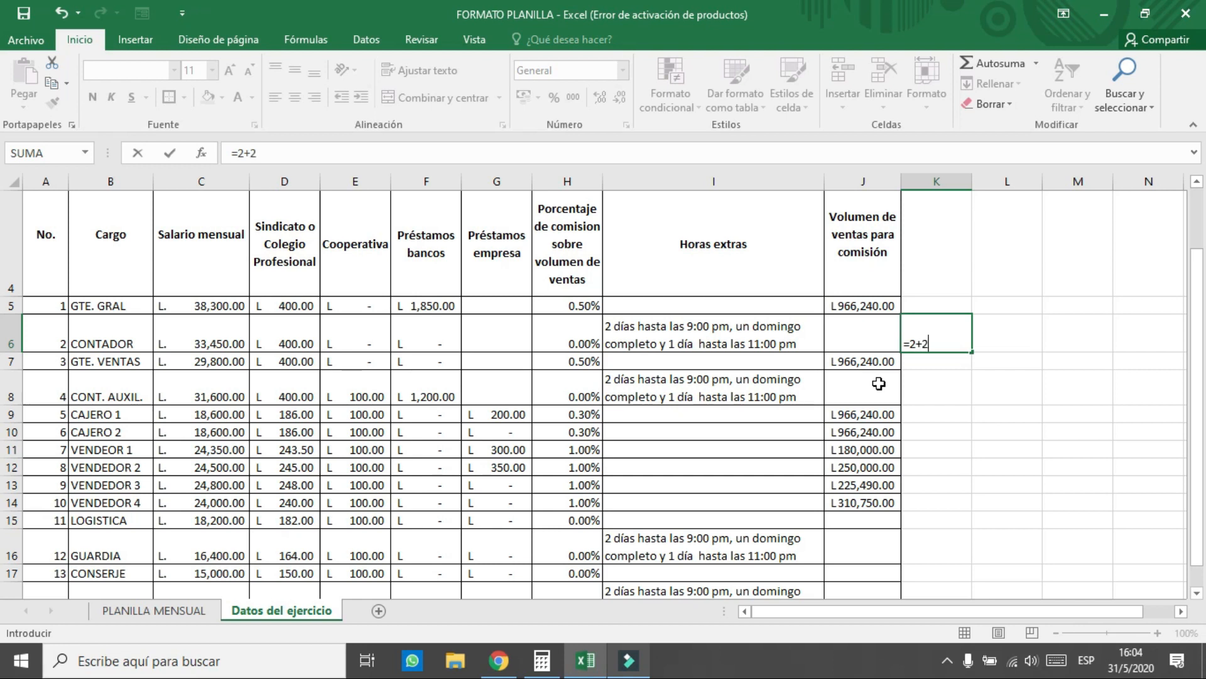
type("+2")
key("Return")
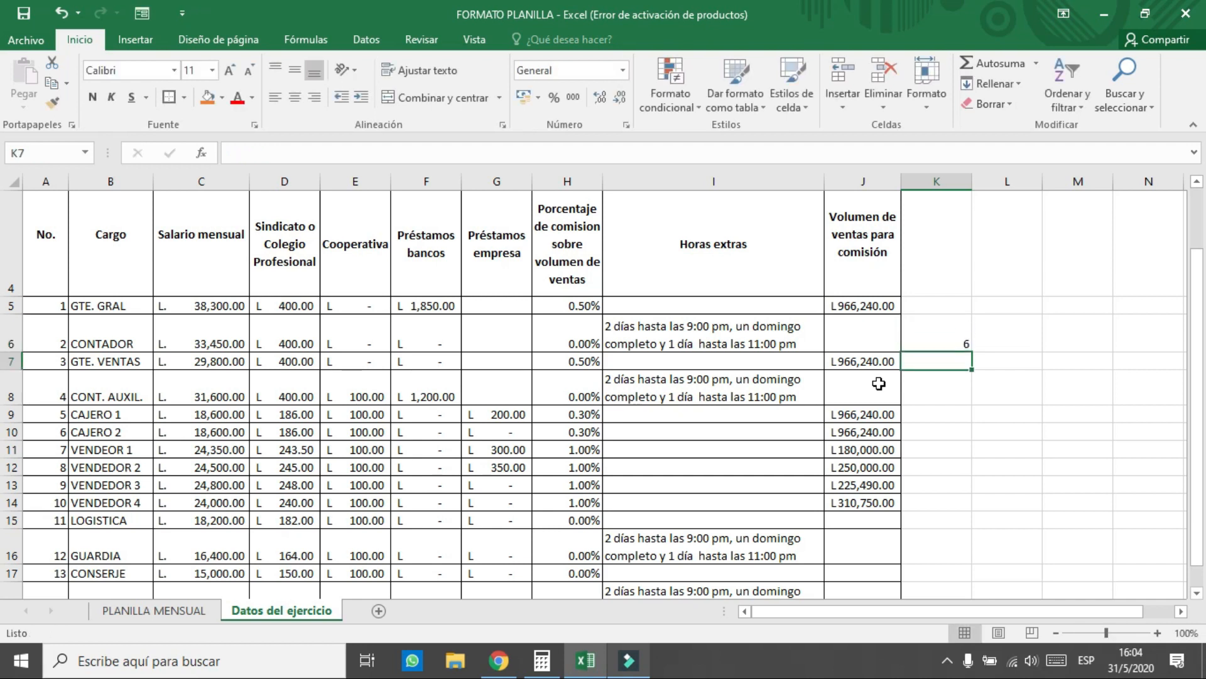
- Enter the formula =2+2+3 in L6 of the CONTADOR row for the second overtime band
left_click(1018, 333)
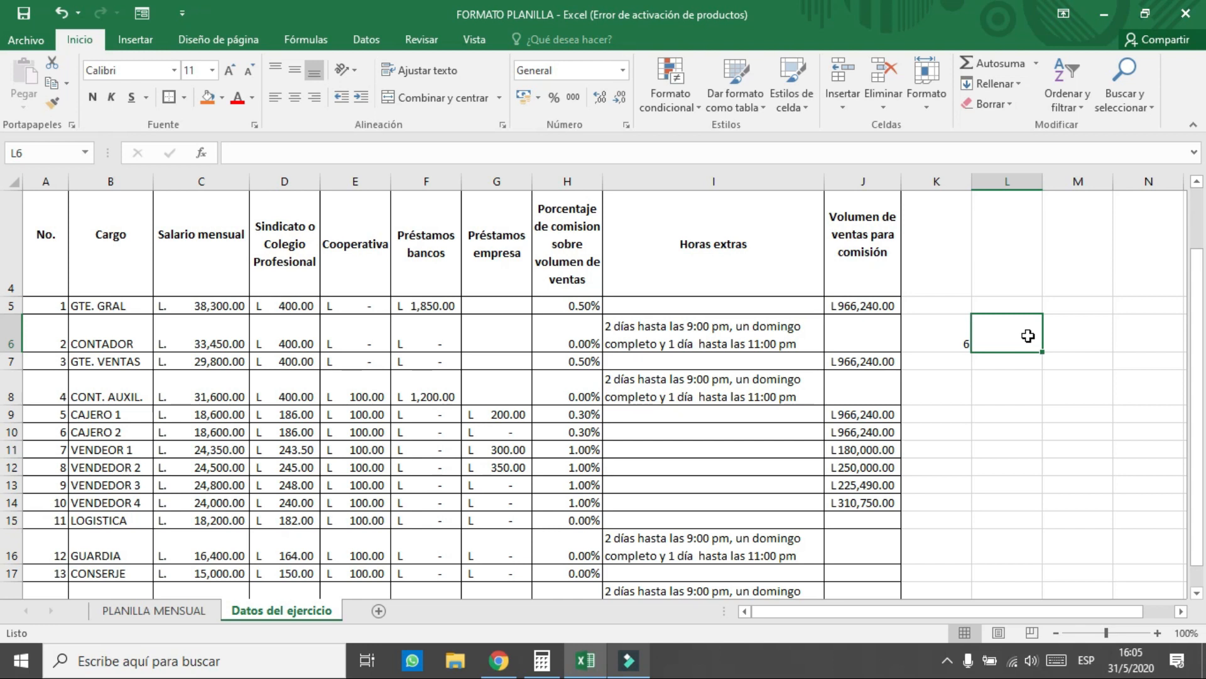
type("=")
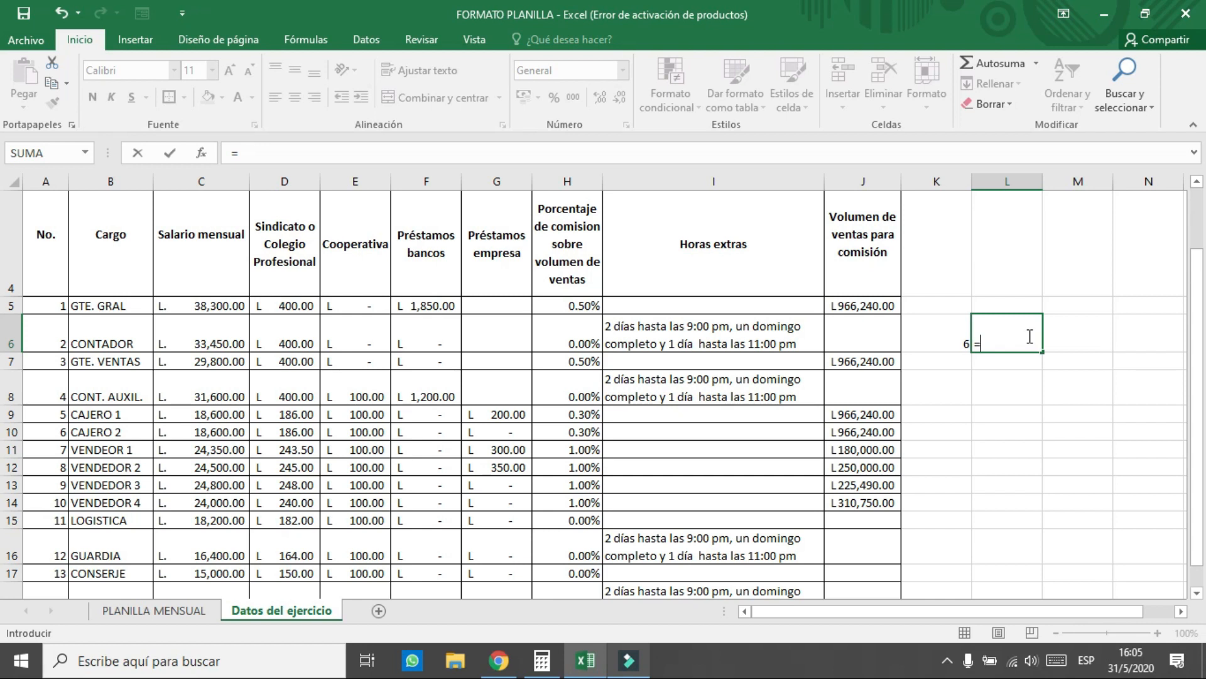
type("2+2+")
type("3")
key("Return")
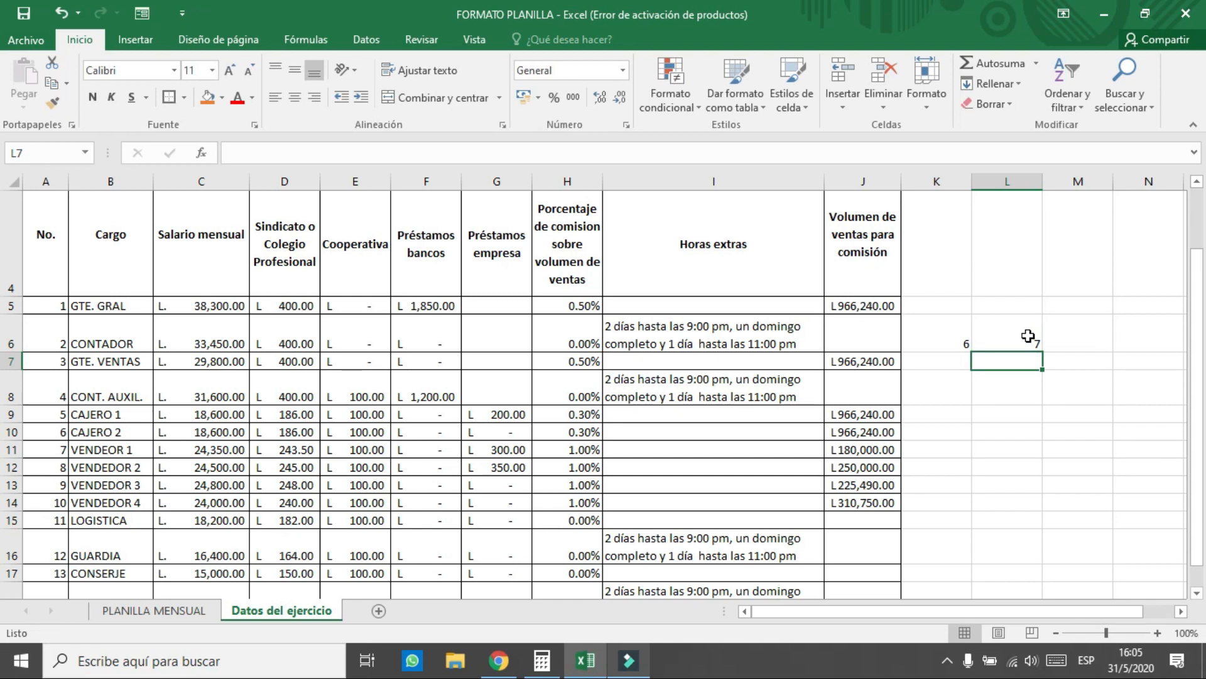
- Enter 1 in M6 of the CONTADOR row for the third overtime band
left_click(1093, 335)
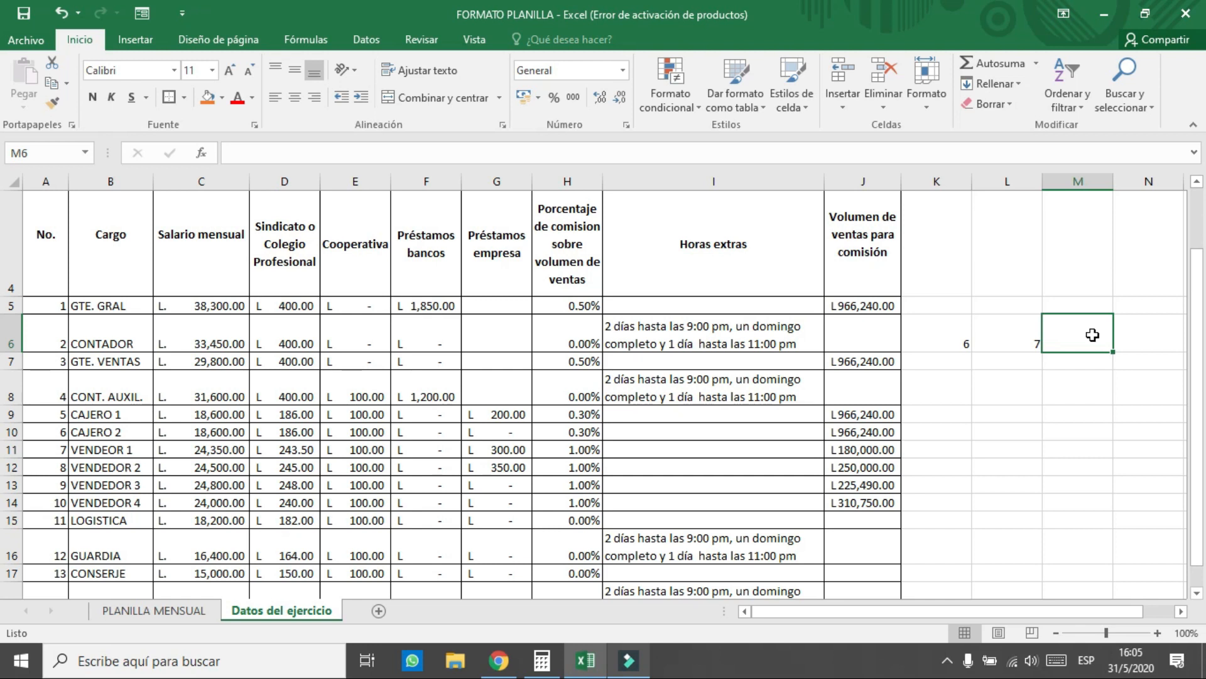
type("1")
key("Return")
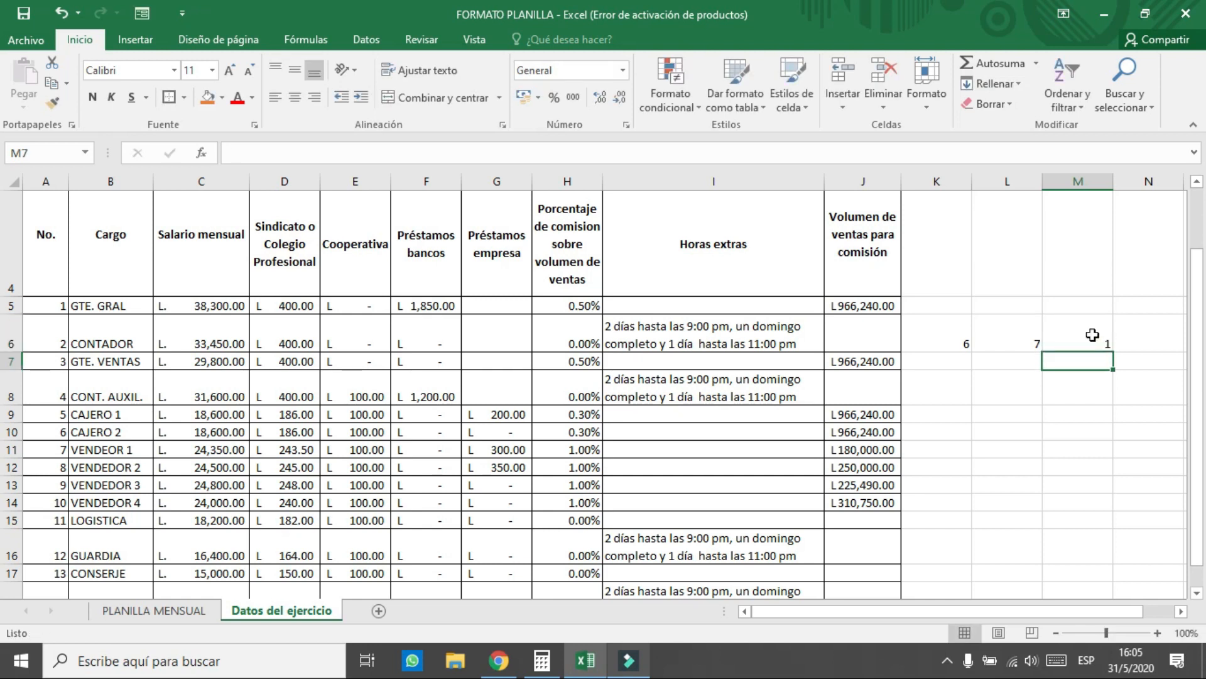
- Check the CONTADOR hour entries in K6, L6 and M6, and enter 8 in N6 for the full Sunday
left_click(927, 333)
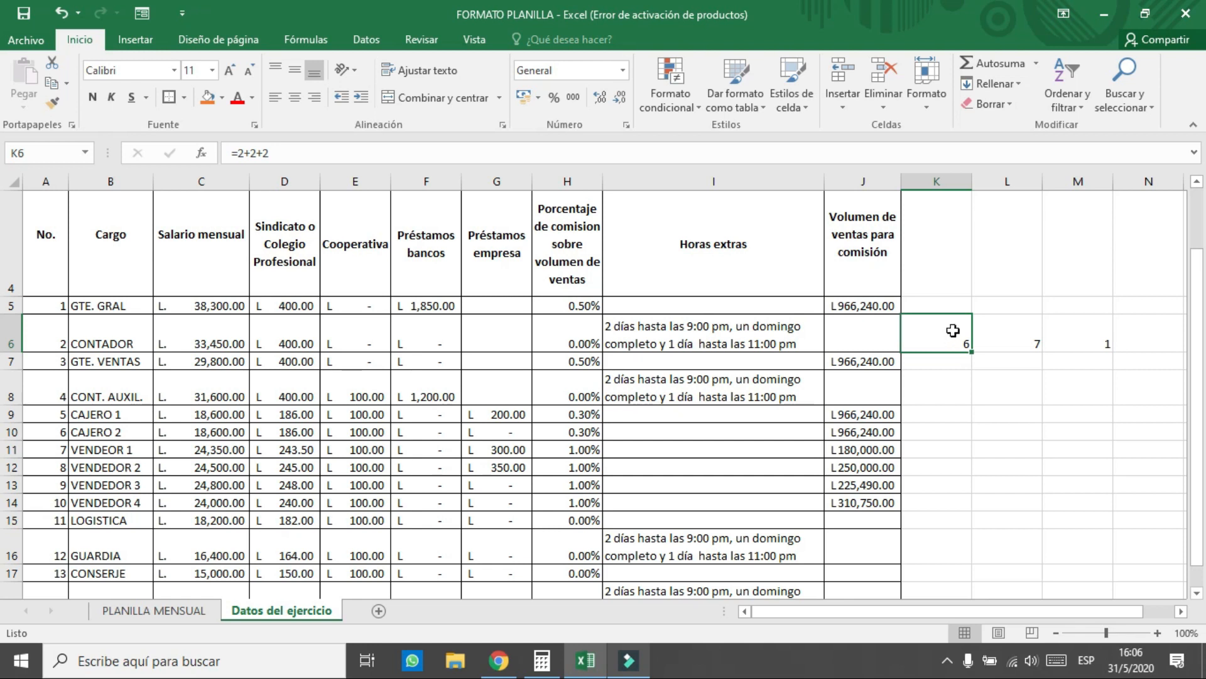
left_click(1002, 331)
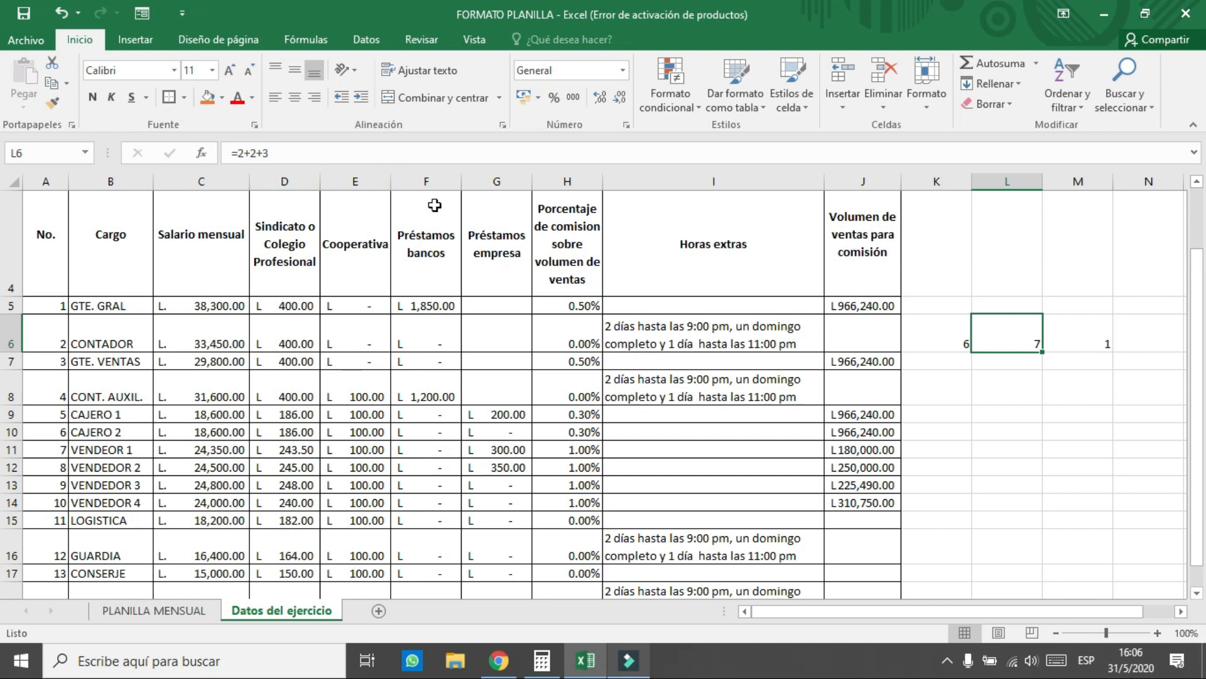
left_click(1079, 347)
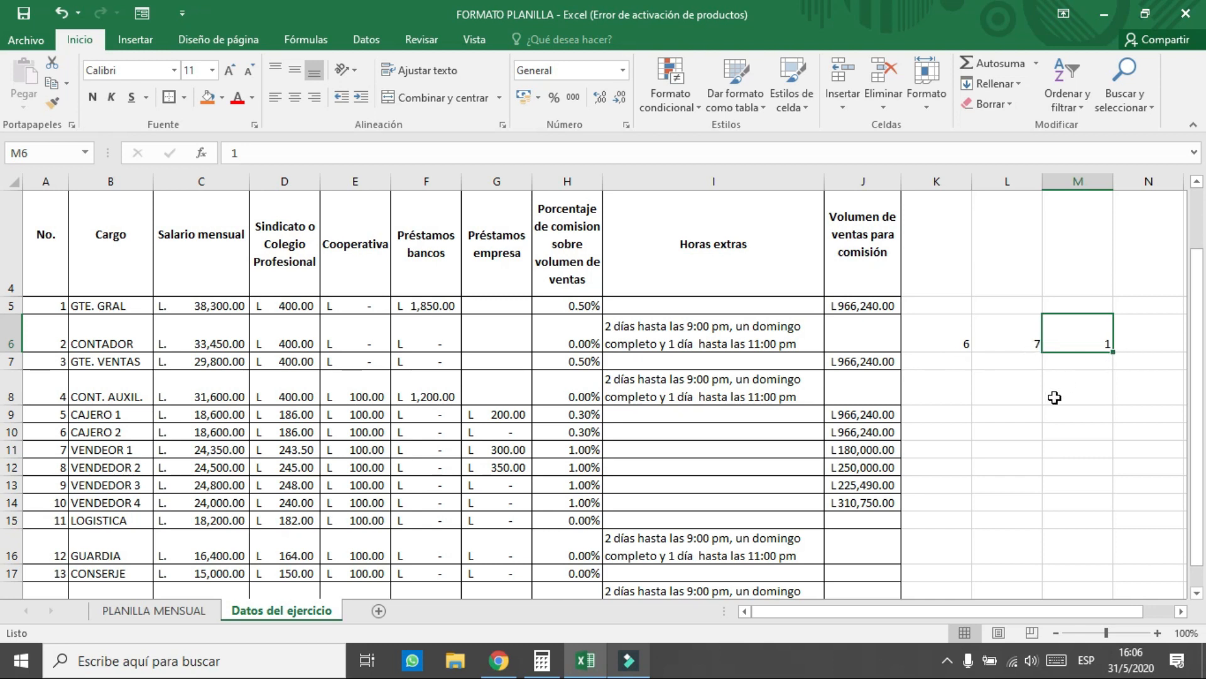
left_click(1128, 346)
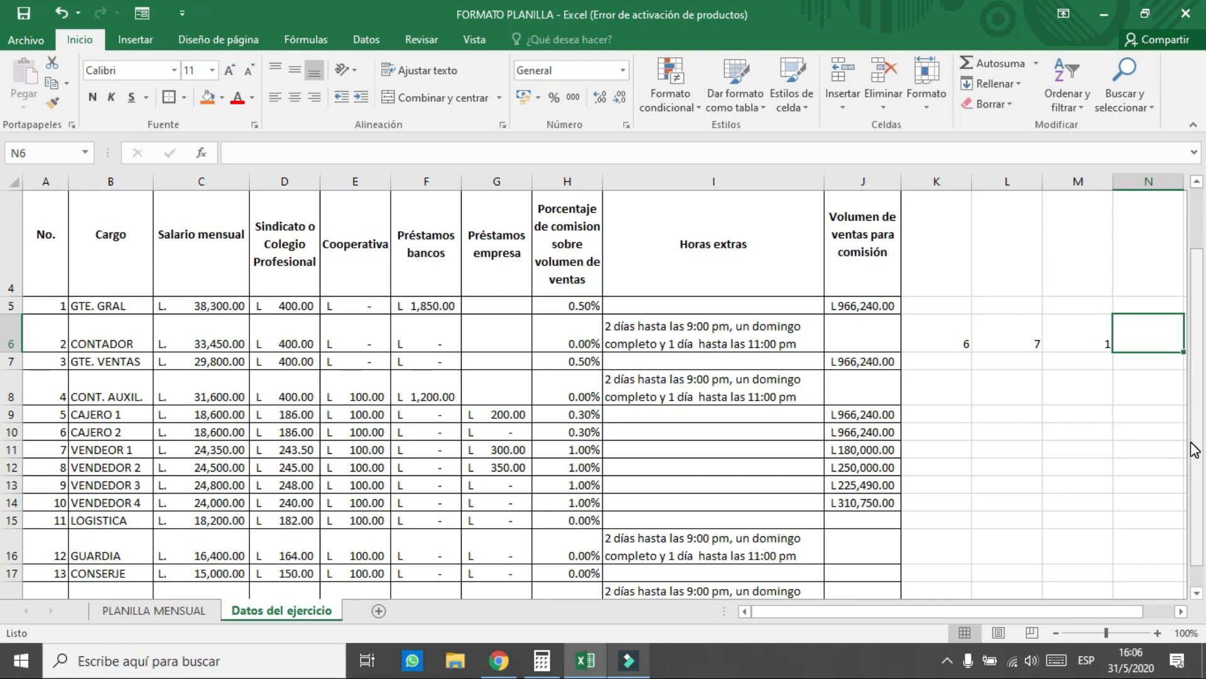
type("8")
key("Return")
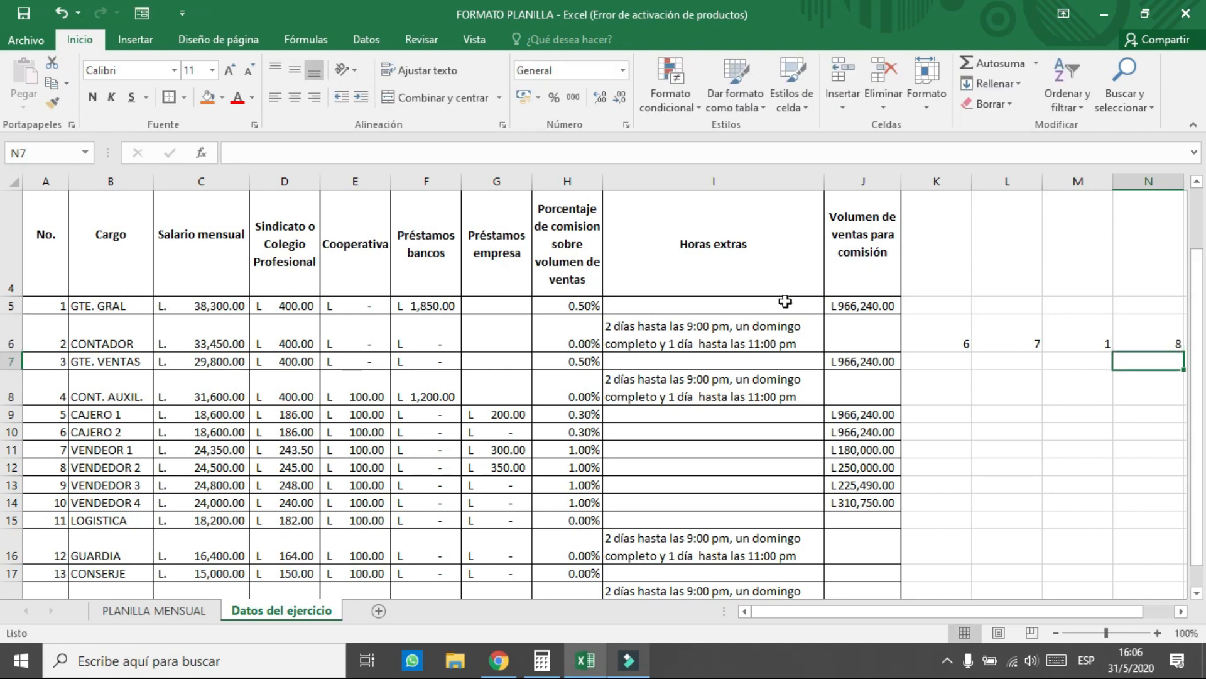
- Compare the Horas extras descriptions of the CONTADOR, CONT. AUXIL., GUARDIA and row 18 positions
scroll(750, 335, "down", 1)
scroll(750, 336, "up", 1)
scroll(748, 340, "down", 1)
scroll(703, 394, "up", 1)
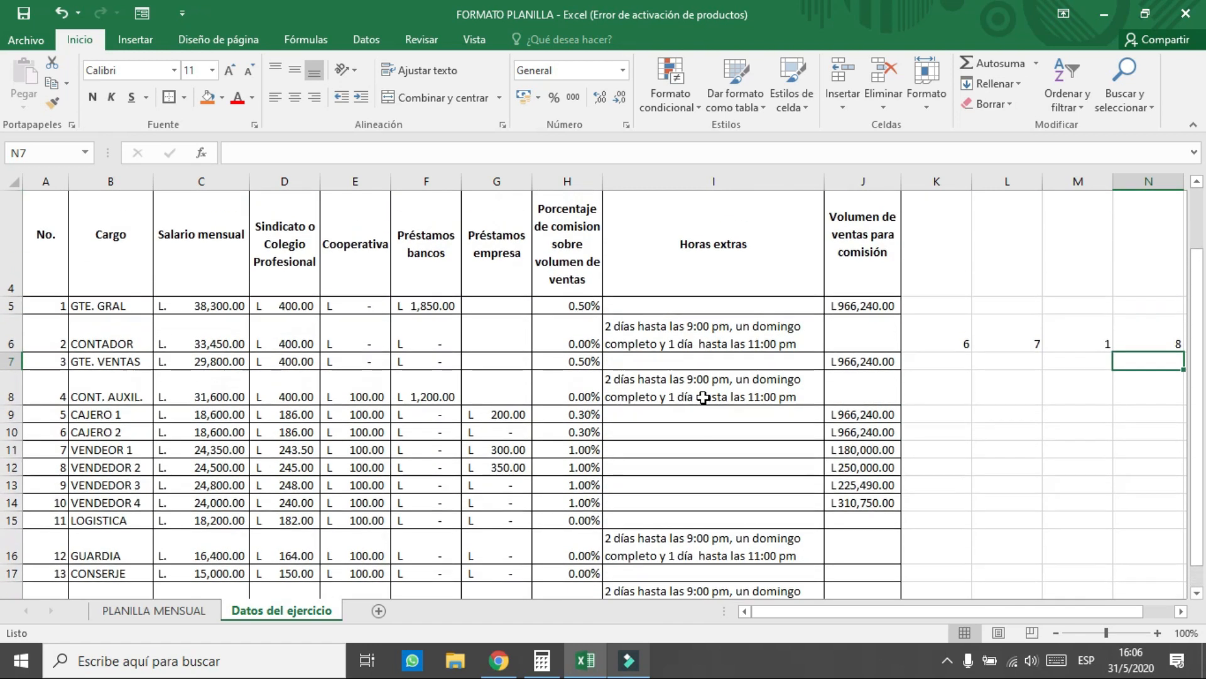
left_click(702, 351)
left_click(699, 391)
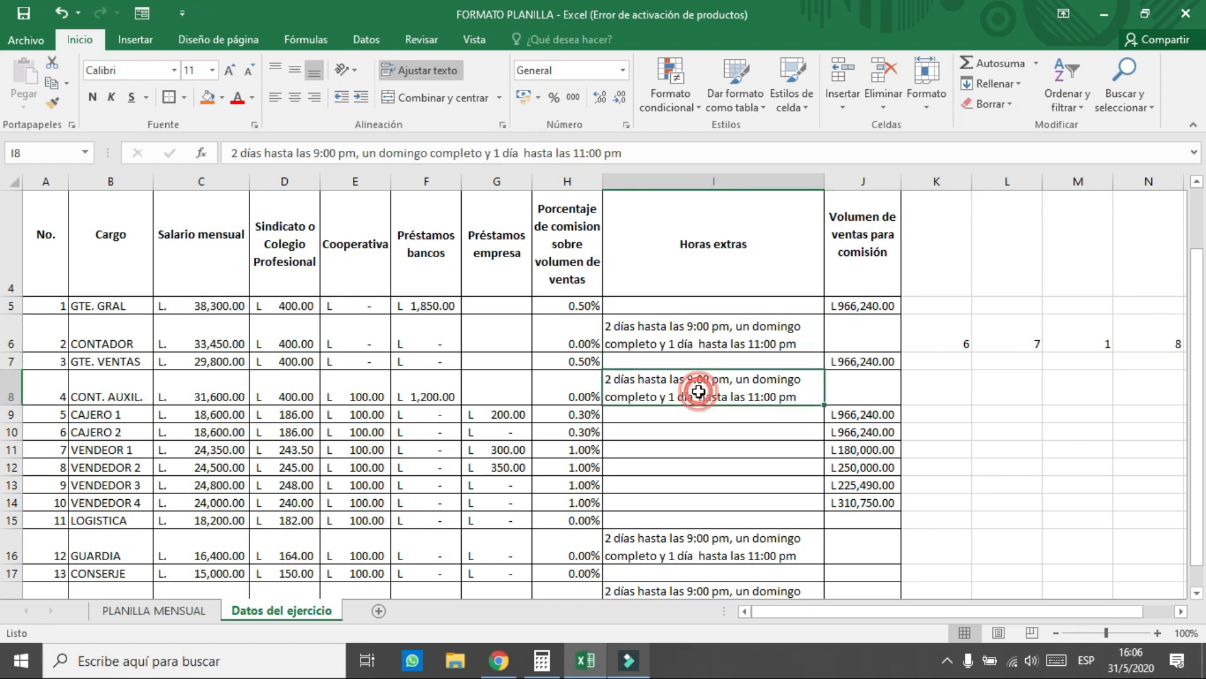
scroll(699, 390, "down", 1)
left_click(695, 385)
left_click(695, 432)
scroll(800, 393, "up", 1)
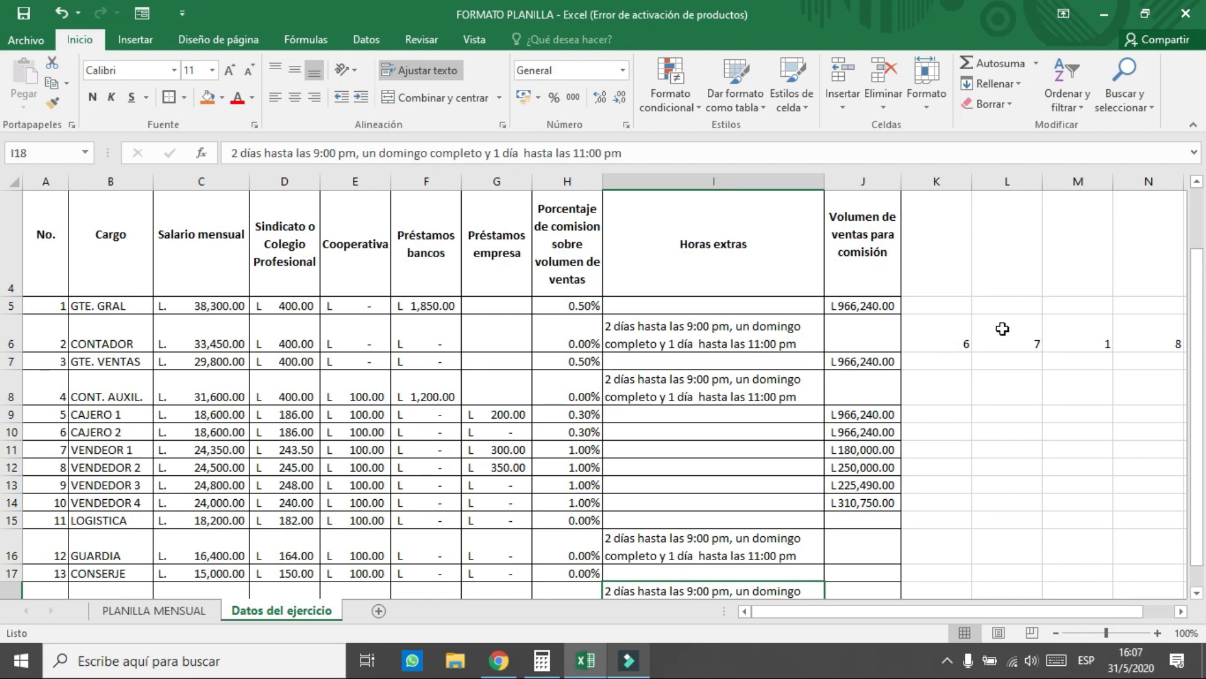
- Review the CONTADOR overtime hours for each band in K6 through N6
left_click(917, 327)
left_click(1017, 335)
left_click(1081, 333)
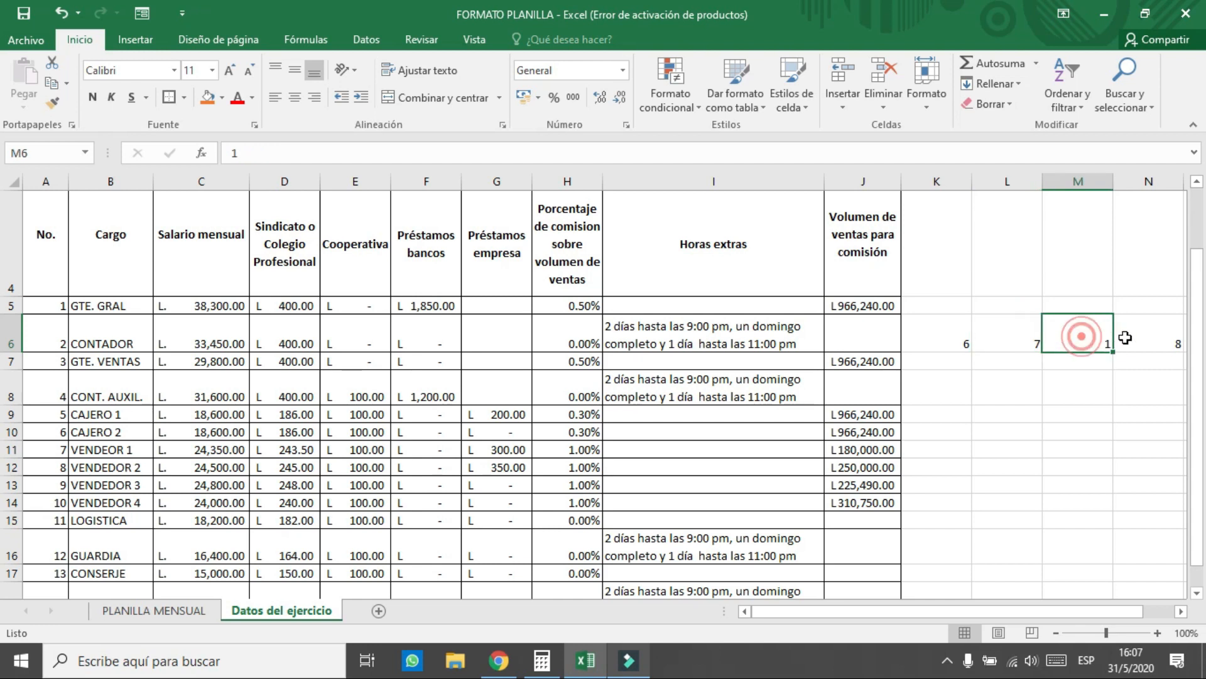
left_click(1152, 336)
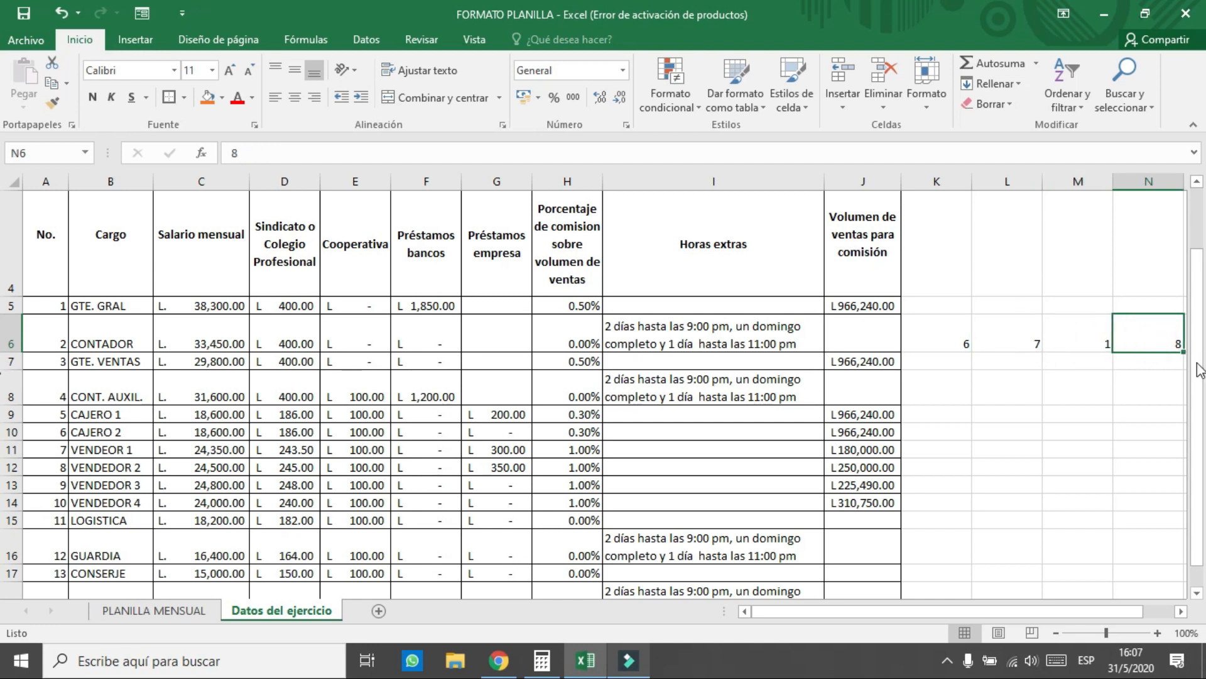
- In the PLANILLA MENSUAL overtime table, enter 6 hours in F31 and 7 hours in H31 for CONTADOR
left_click(154, 610)
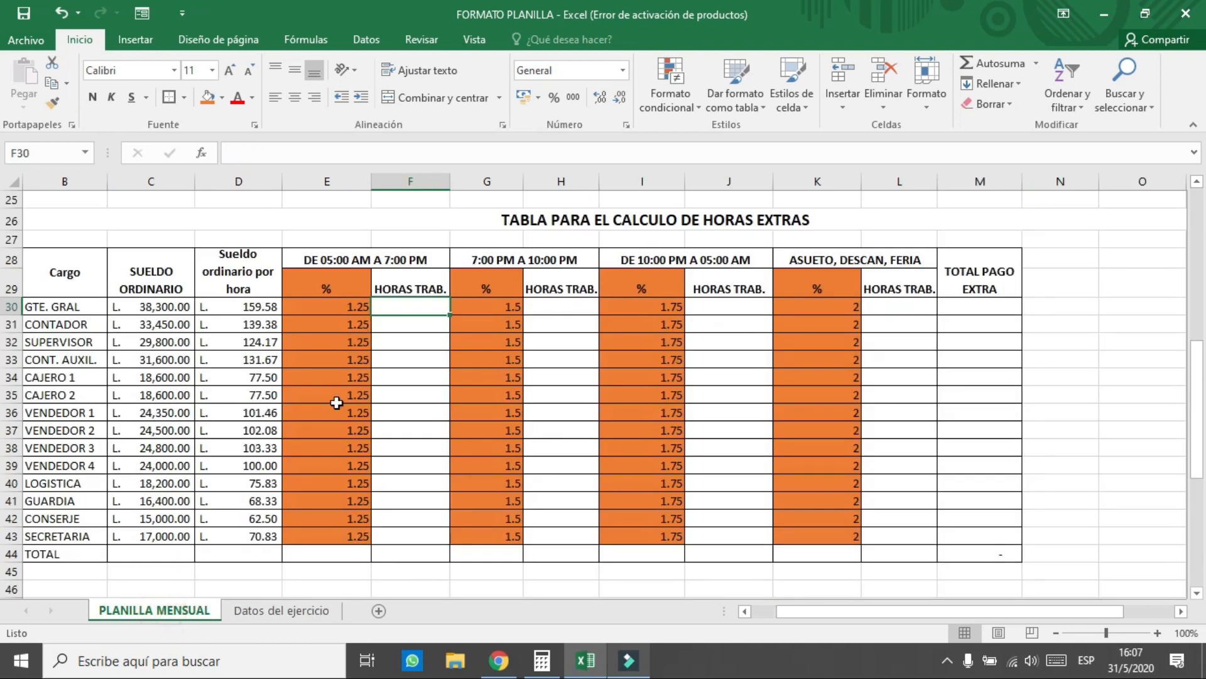
left_click(407, 324)
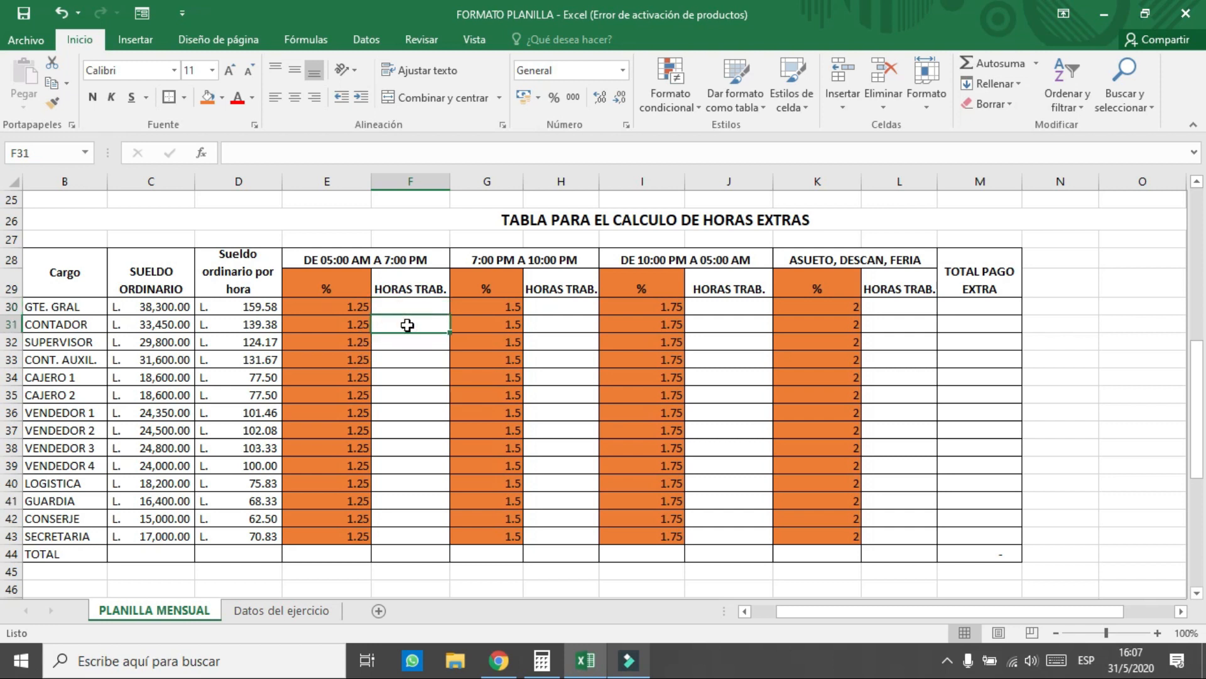
type("6")
key("Tab")
key("Tab")
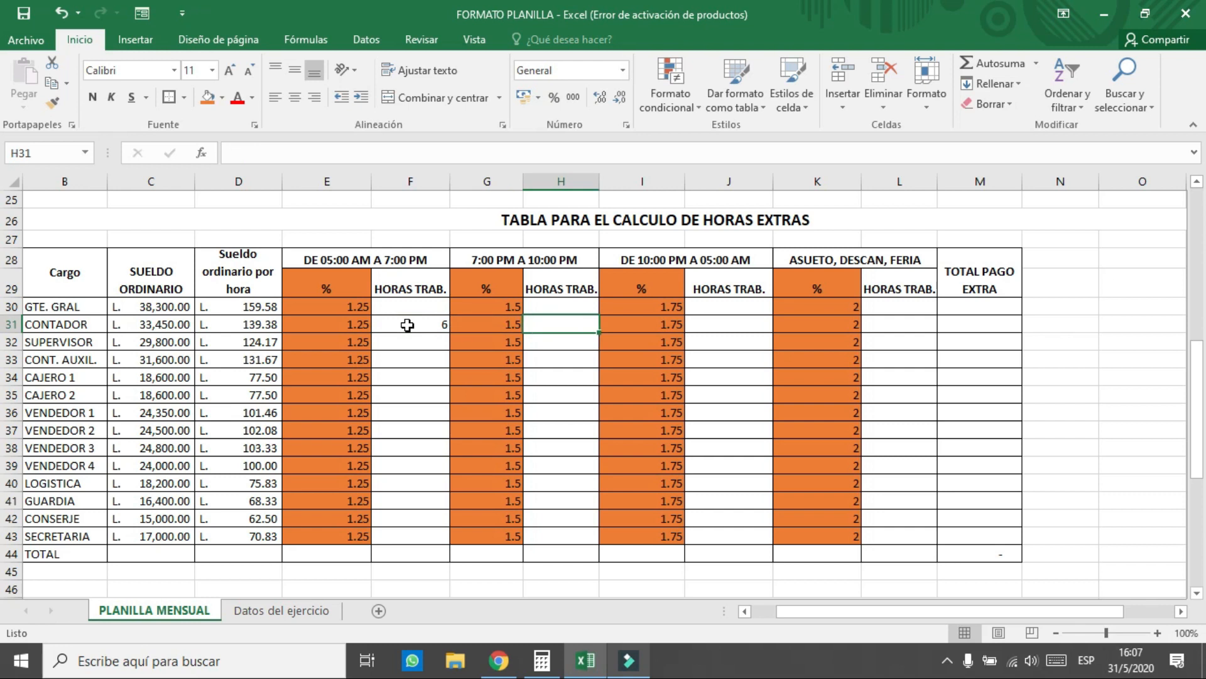
type("7")
key("Tab")
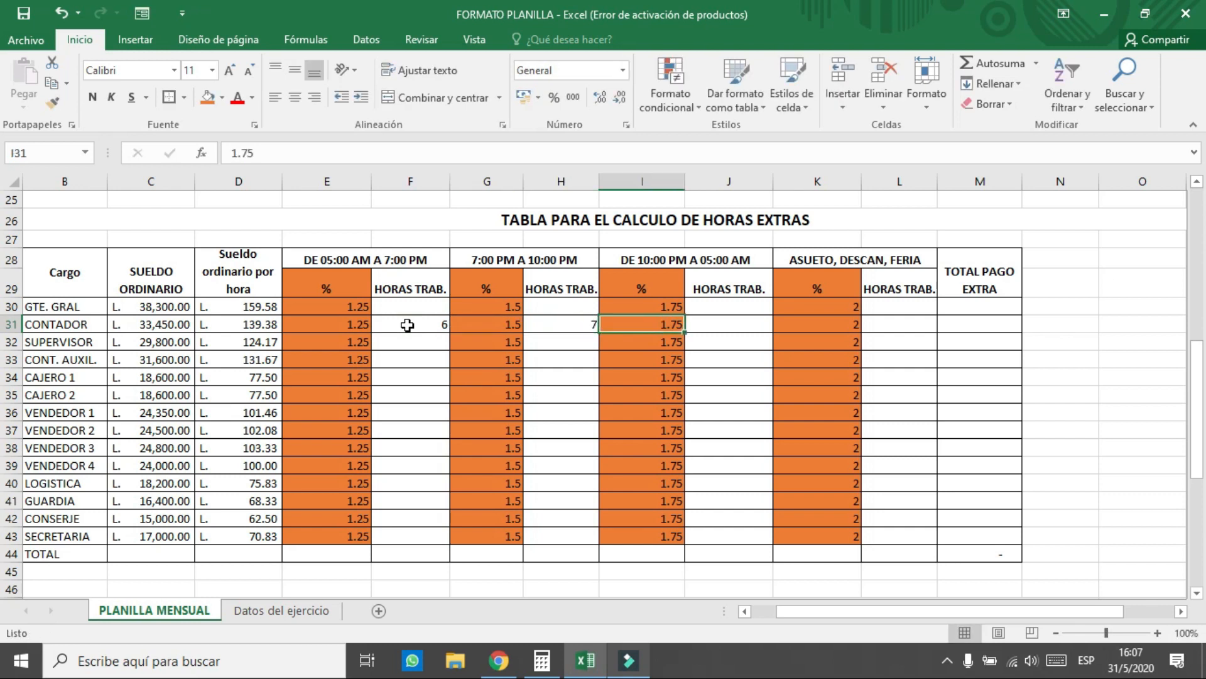
- Enter 1 hour in J31 and 8 holiday hours in L31 for CONTADOR
key("Tab")
type("1")
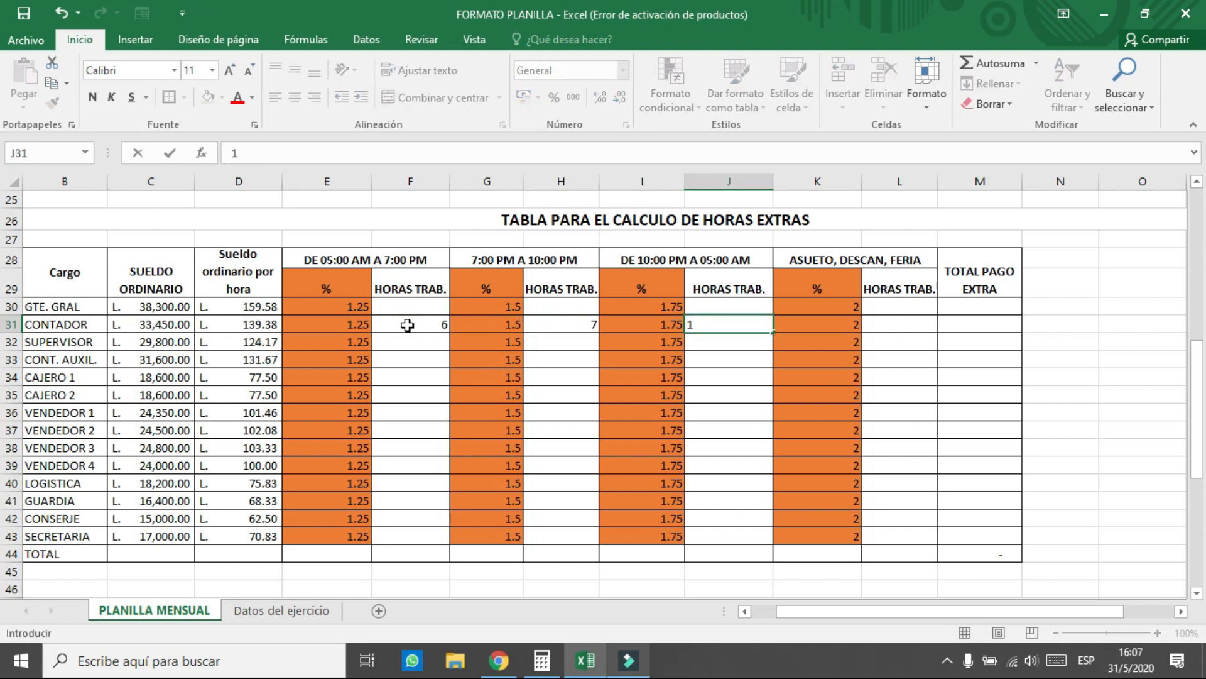
key("Tab")
key("Tab")
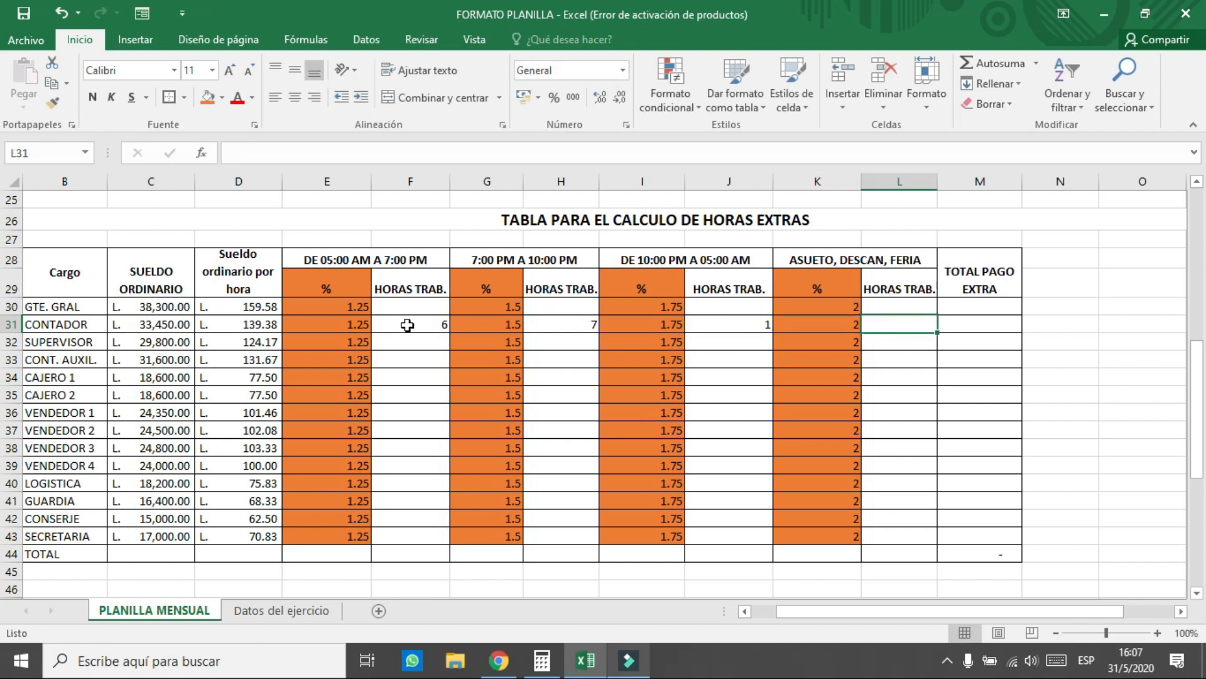
type("8")
key("Return")
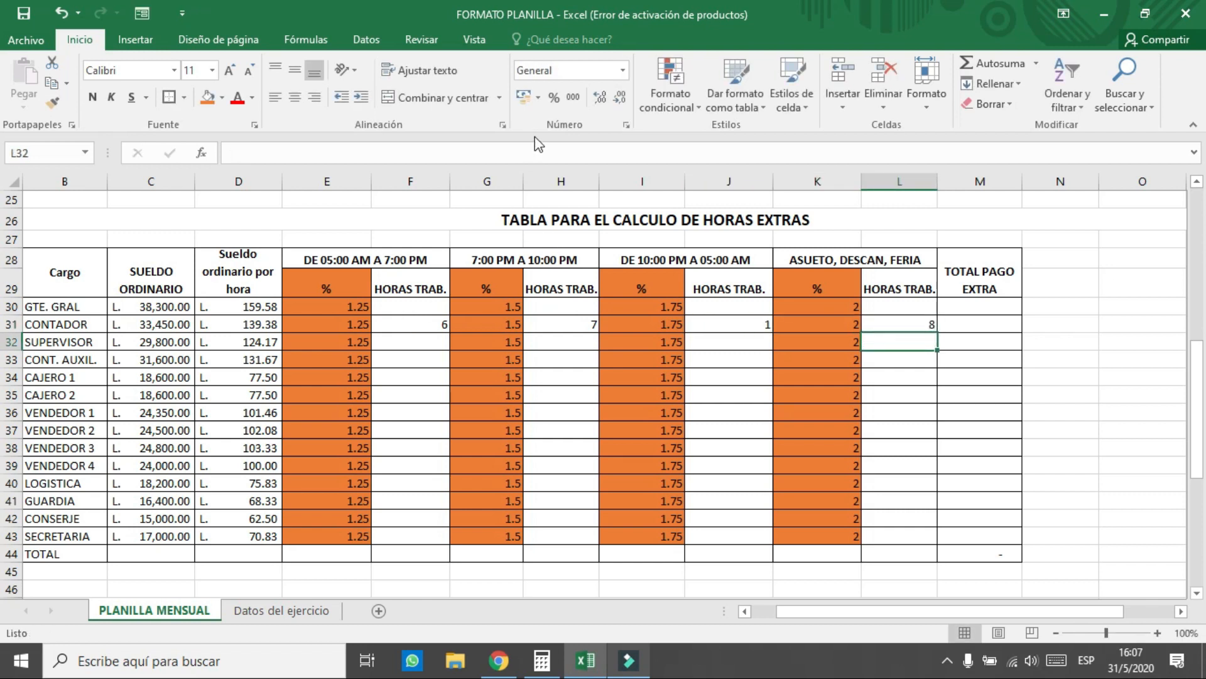
- Start the GTE. GRAL TOTAL PAGO EXTRA formula in M30 with =(D30*E30*F30) for the 05:00 AM to 7:00 PM band
left_click(967, 307)
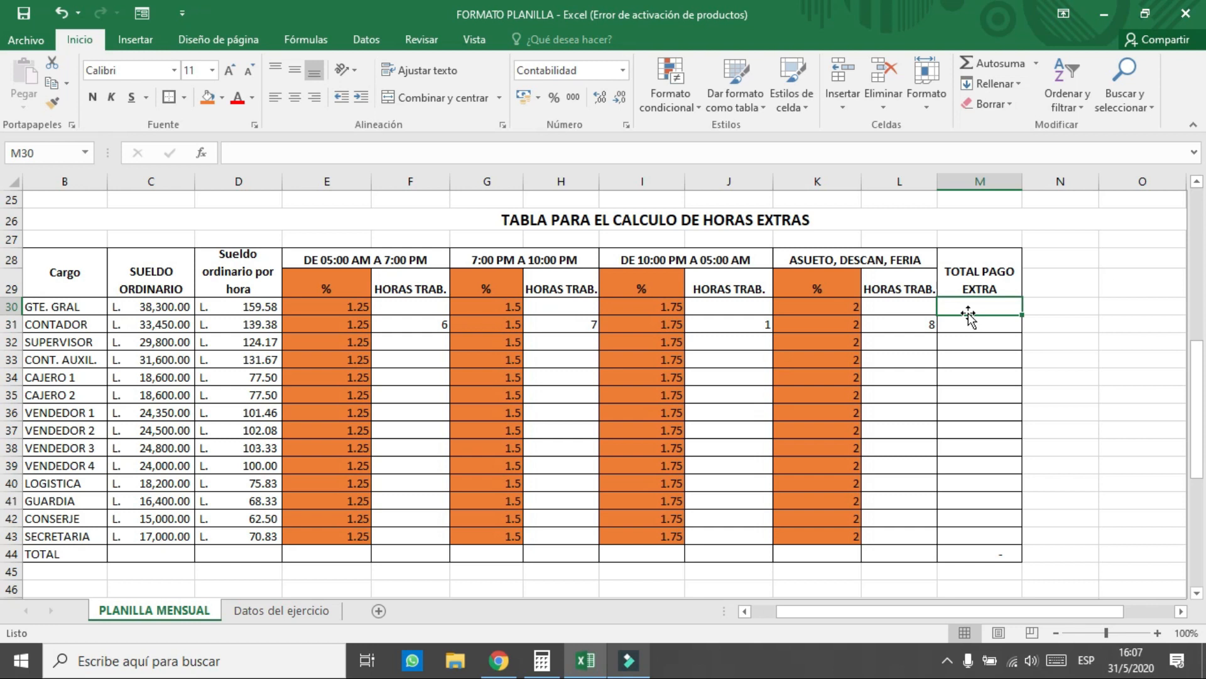
type("=")
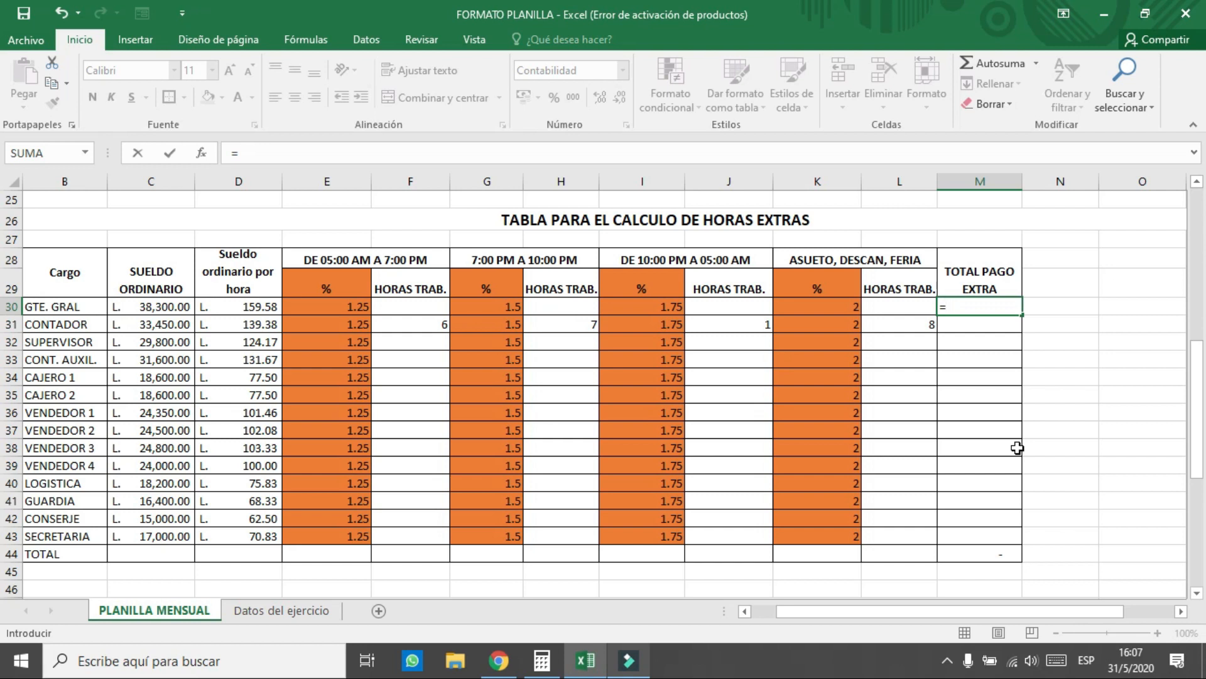
type("(")
left_click(258, 312)
type("*")
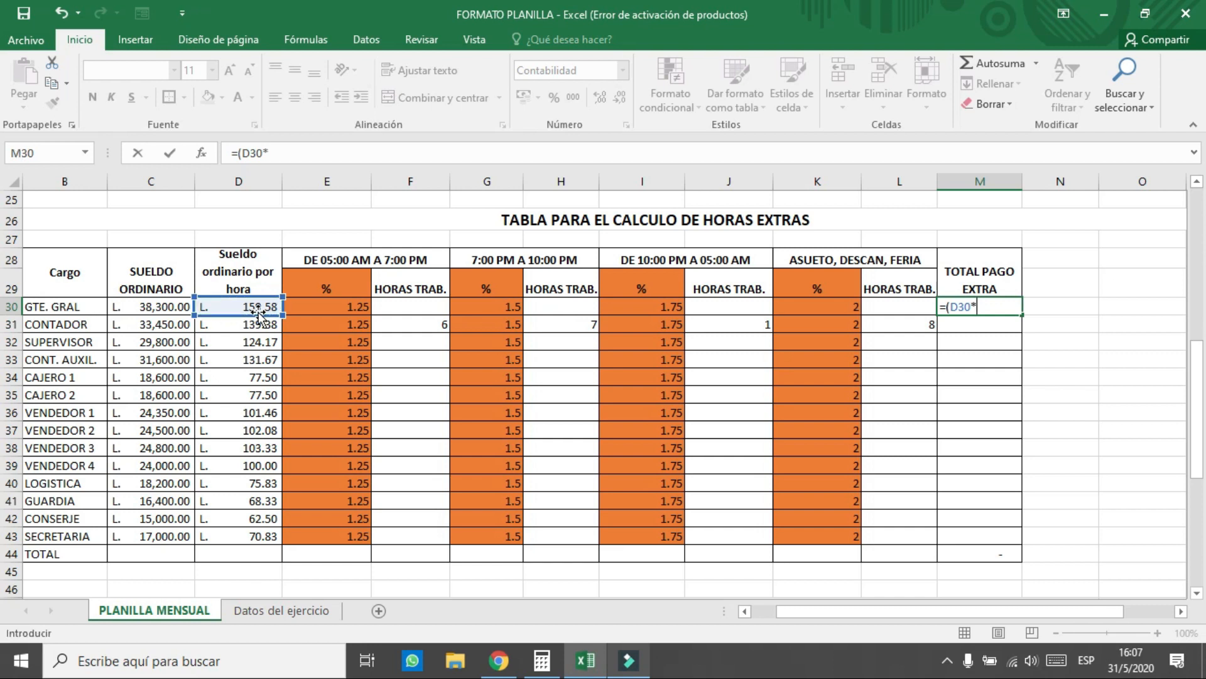
left_click(328, 307)
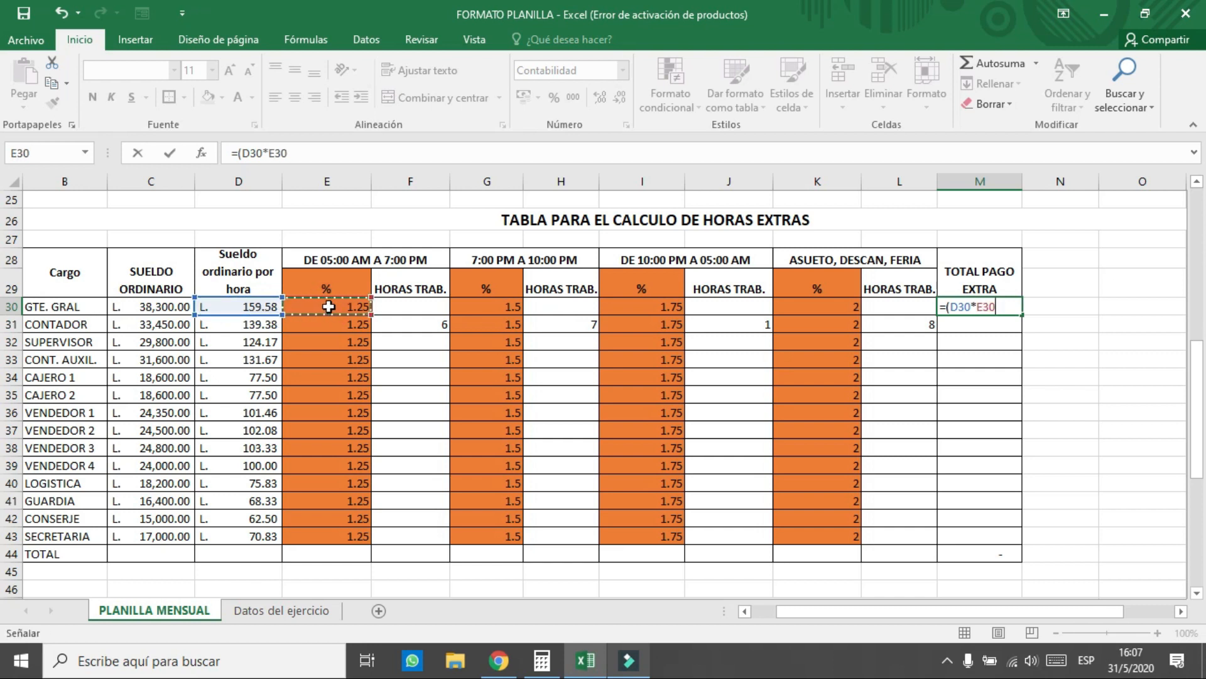
type("*")
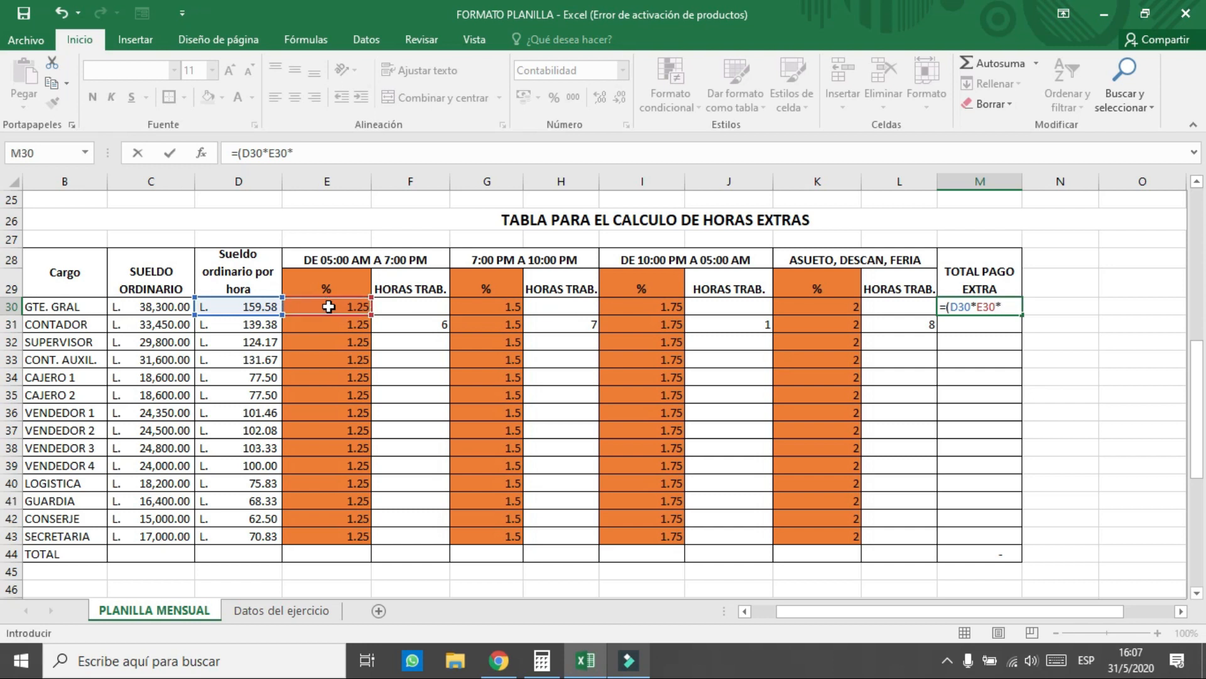
left_click(409, 305)
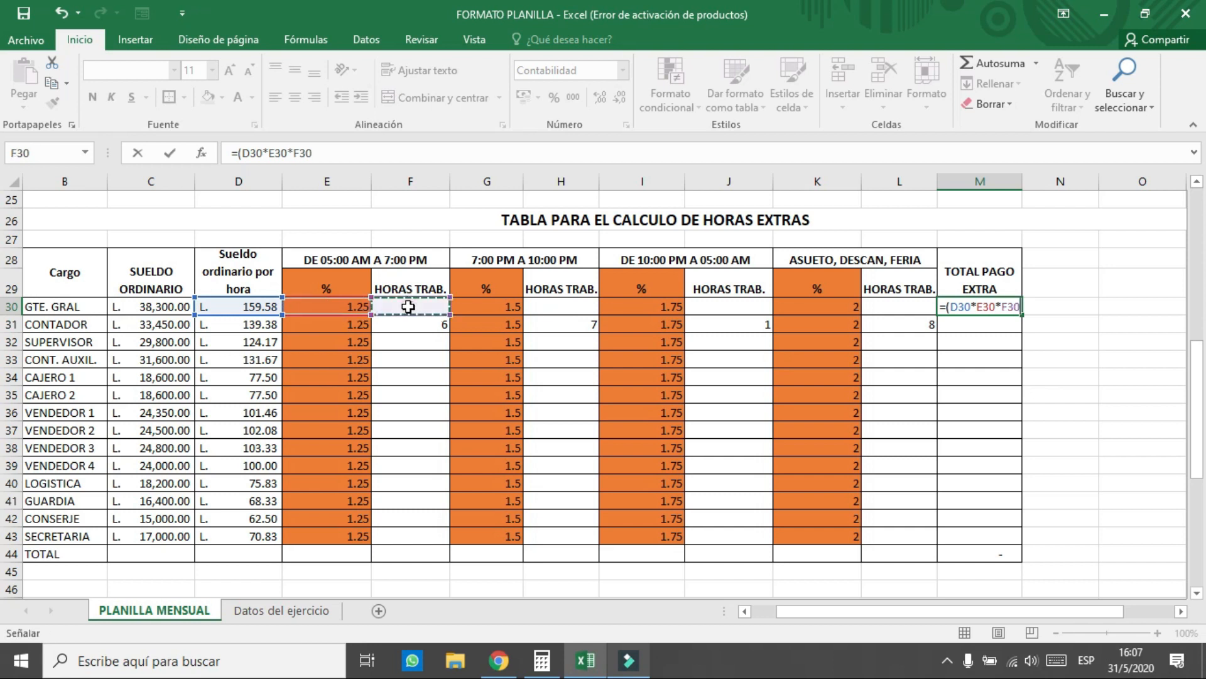
type(")")
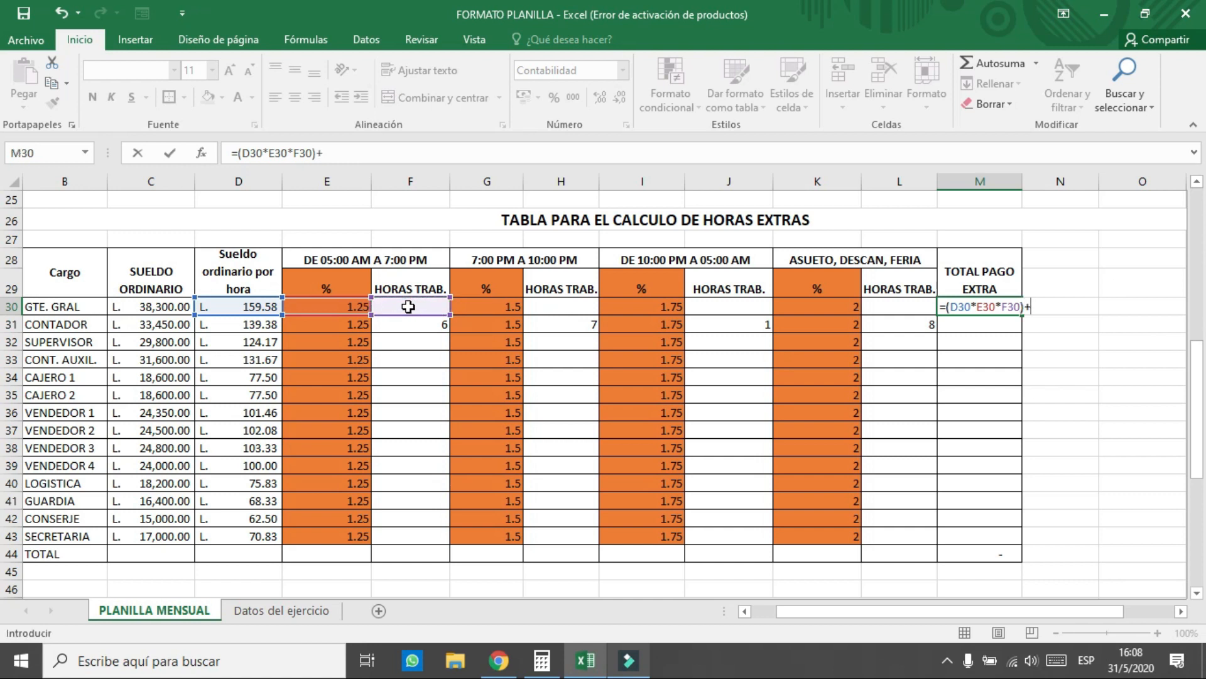
- Extend the M30 formula with +(D30*G30*H30 for the 7:00 PM to 10:00 PM band
type("+")
left_click(249, 307)
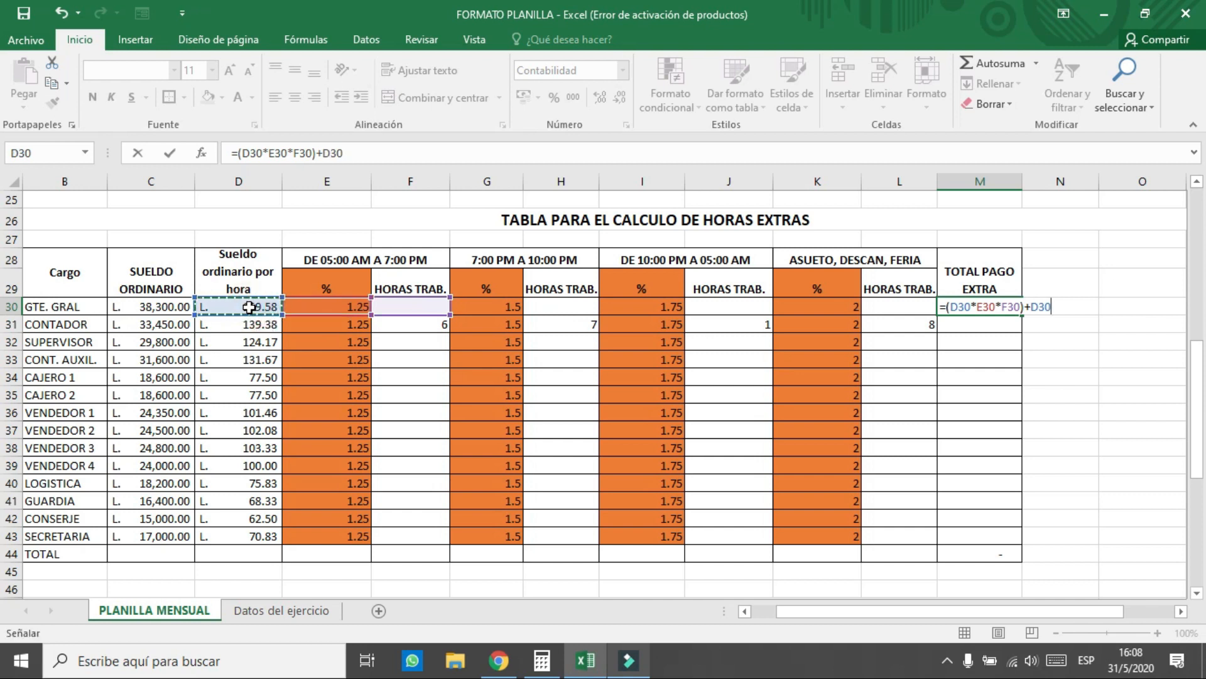
left_click(1023, 308)
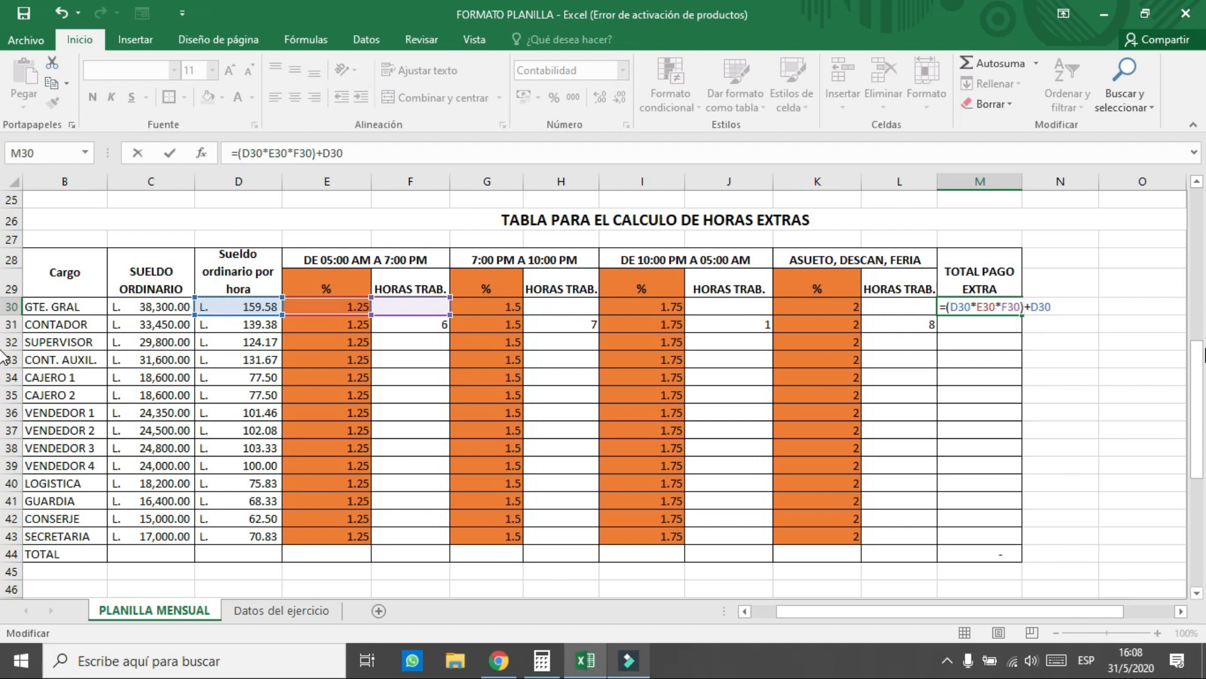
type("(")
left_click(1075, 306)
left_click(511, 305)
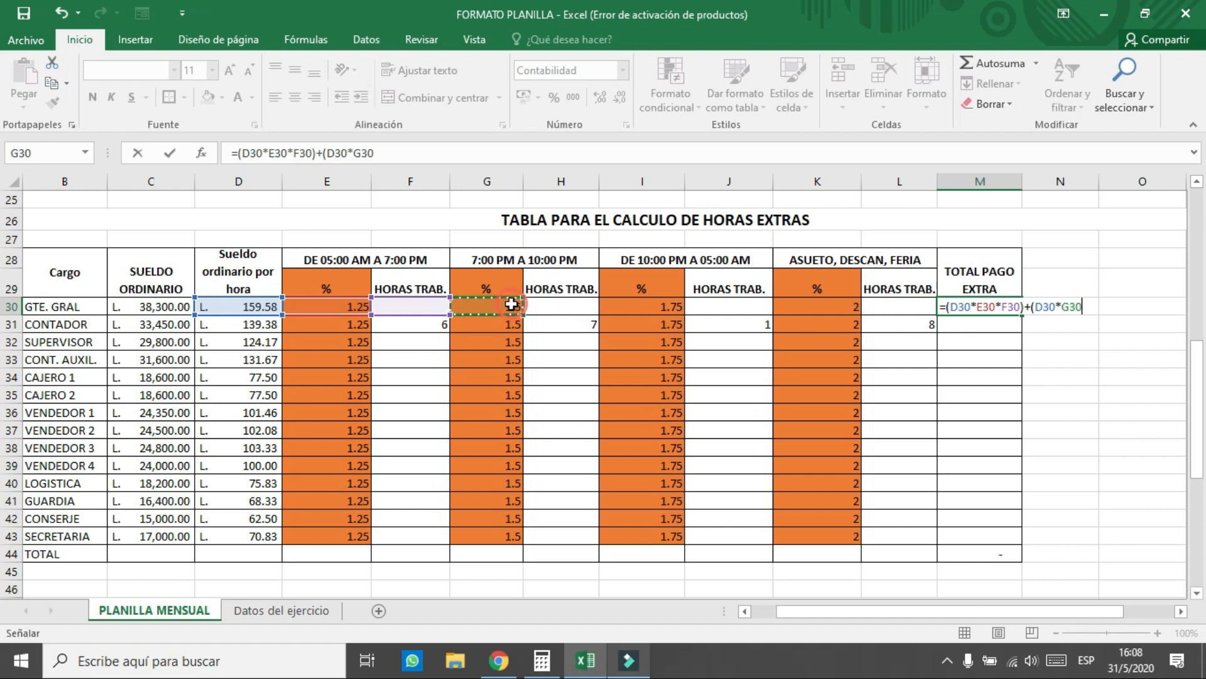
type("*")
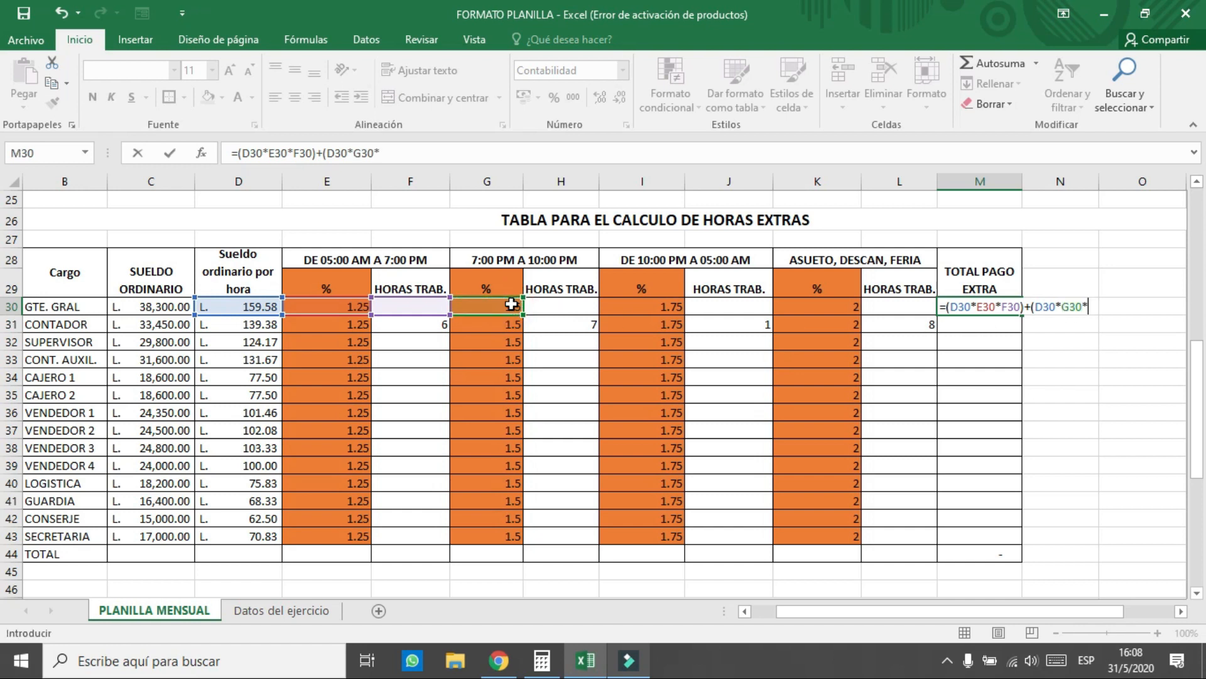
left_click(576, 307)
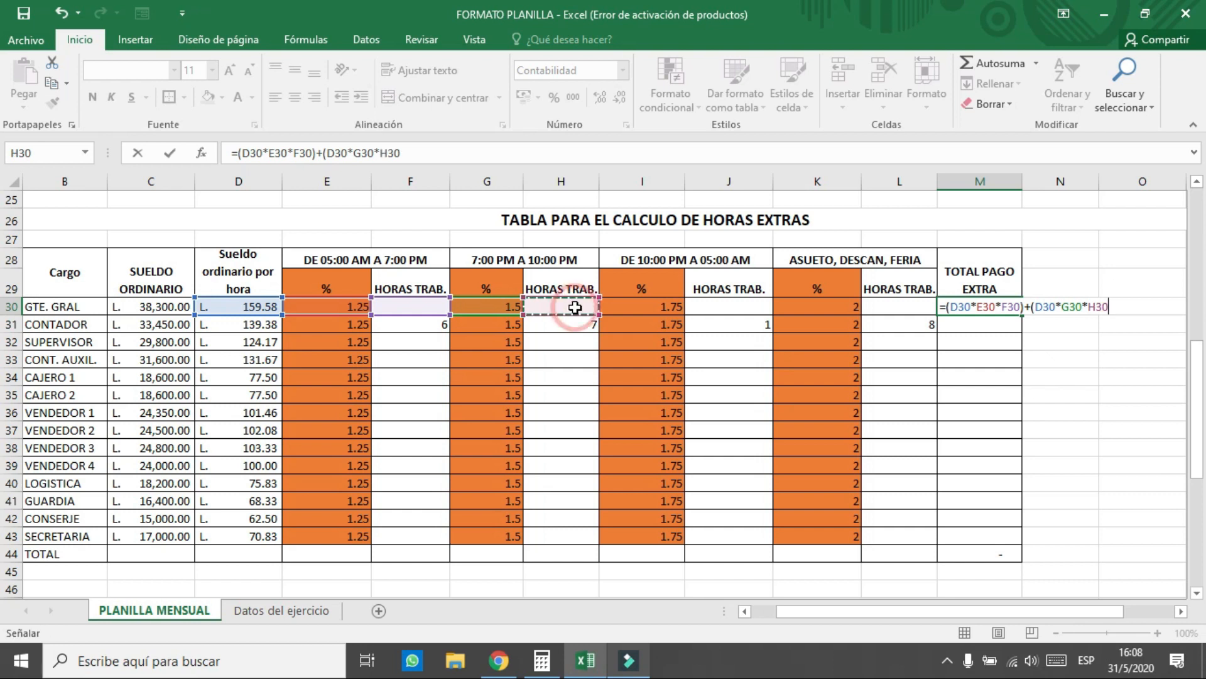
- Close the second term and extend the M30 formula with +(D30*I30*J30 for the 10:00 PM to 05:00 AM band
type(")+(")
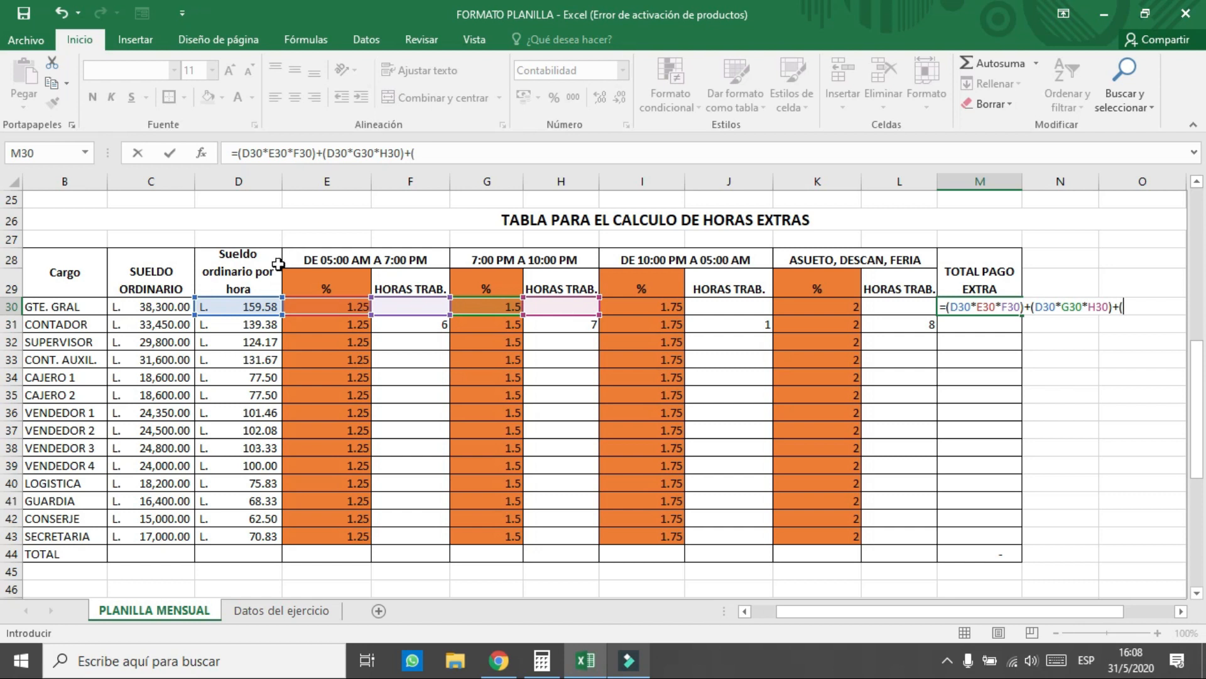
left_click(246, 306)
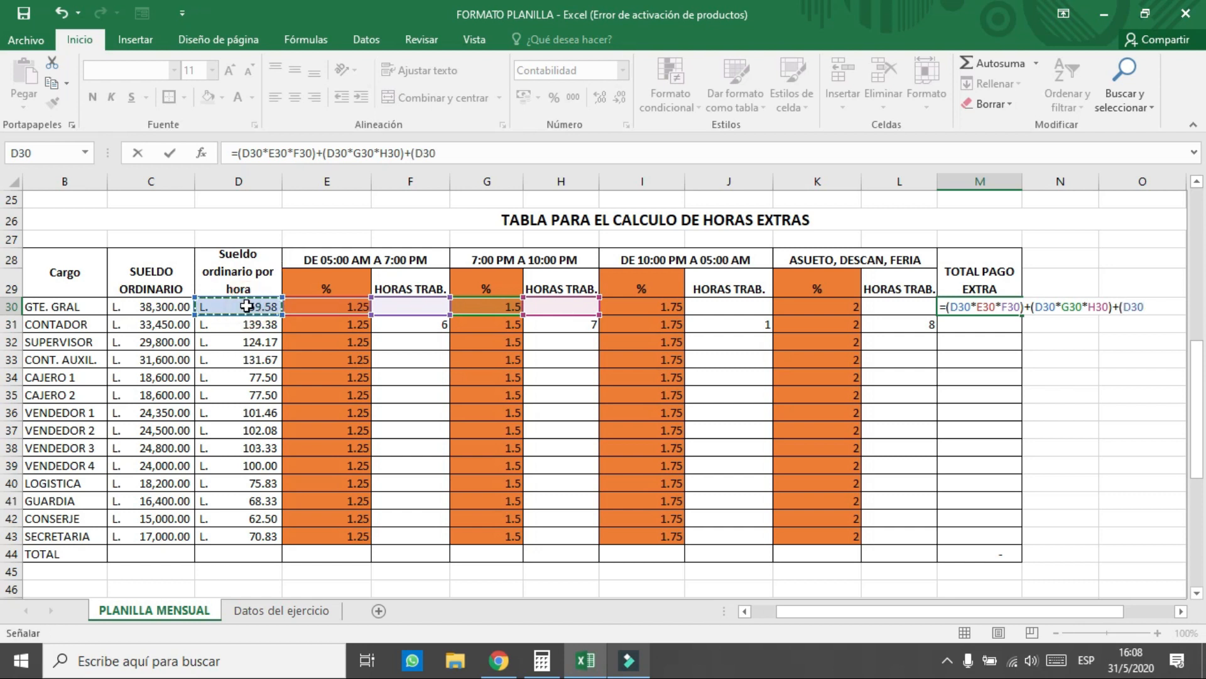
type("*")
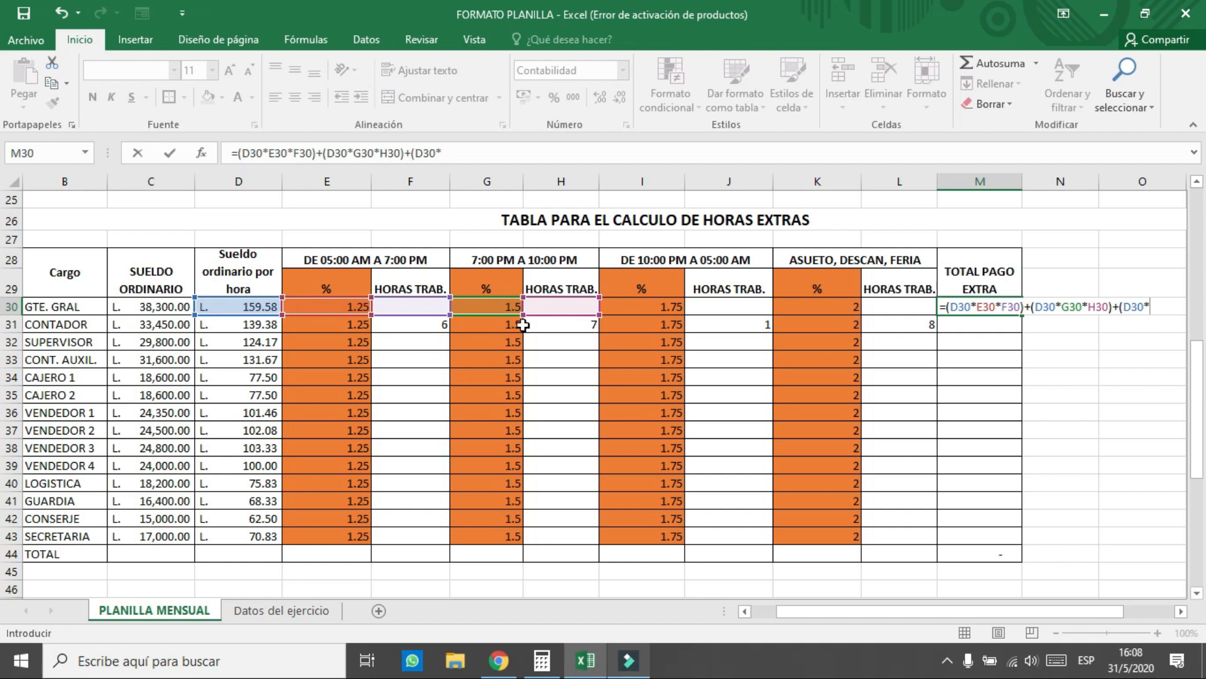
left_click(653, 305)
type("*")
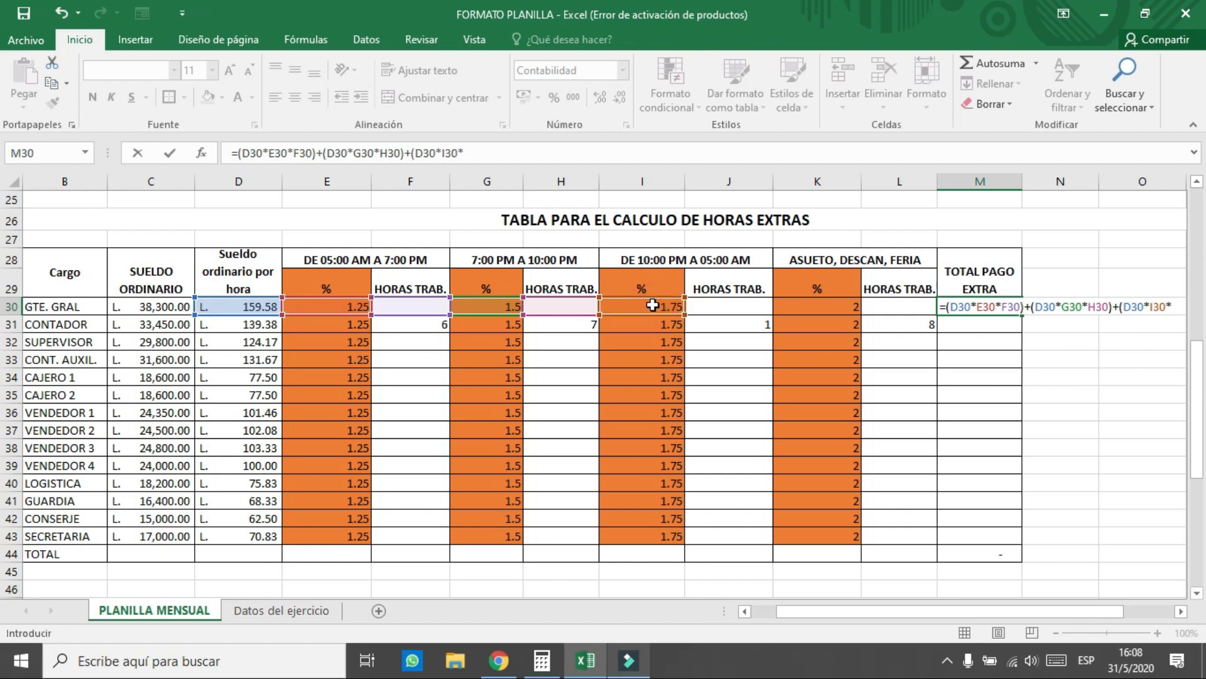
left_click(761, 308)
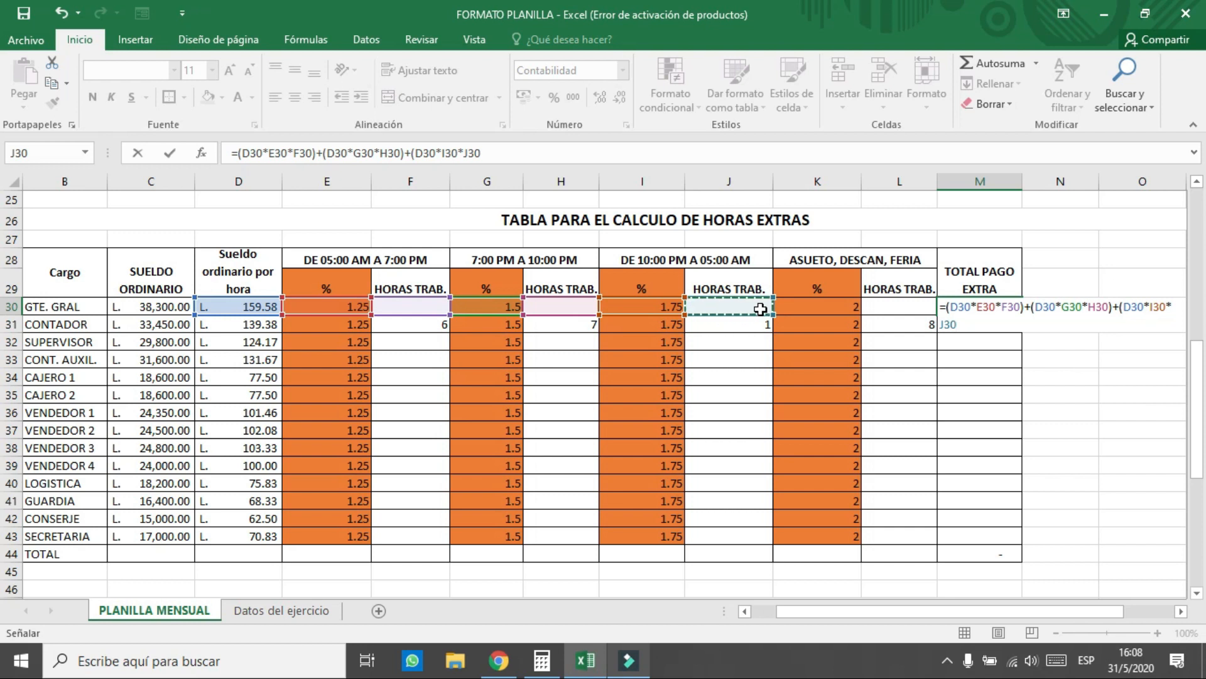
- Close the third term and complete the M30 formula with +(D30*K30*L30) for the holiday and rest-day hours
type(")+(")
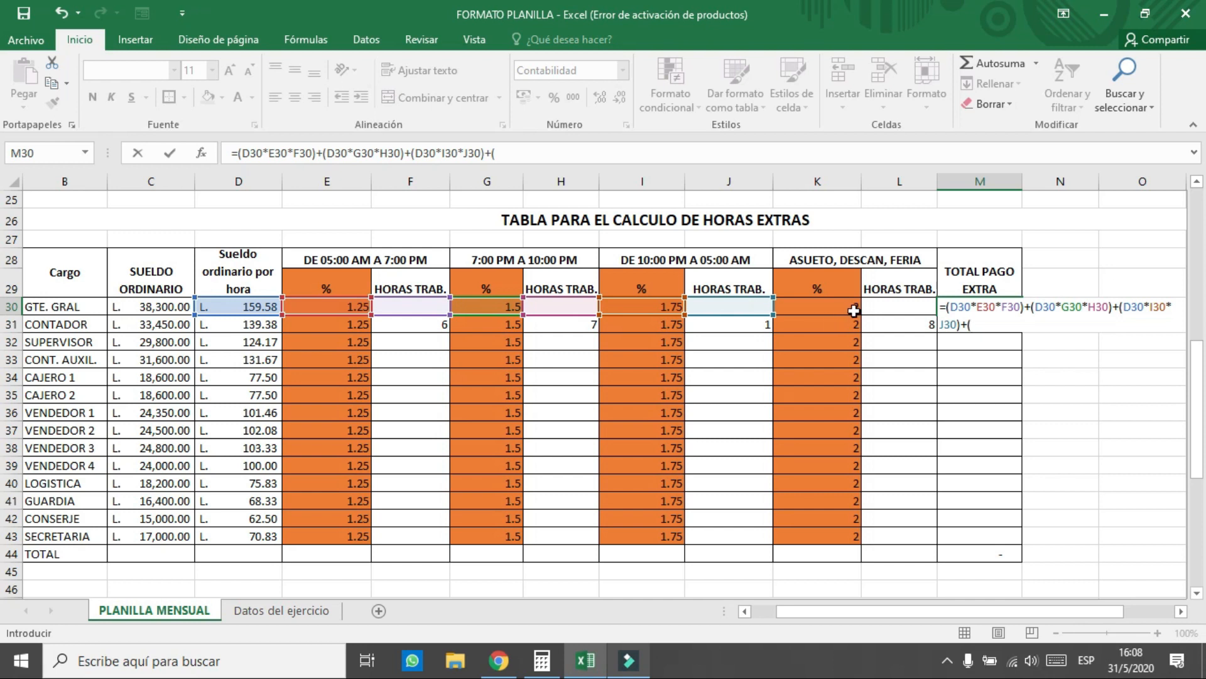
left_click(222, 304)
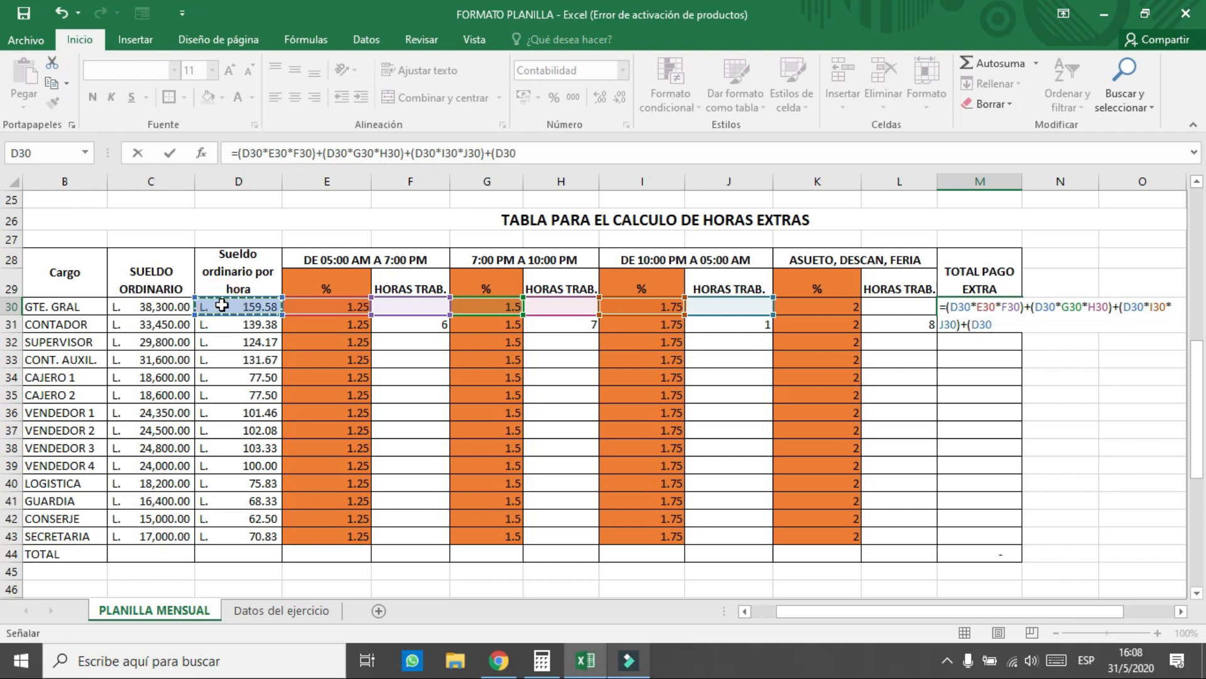
type("*")
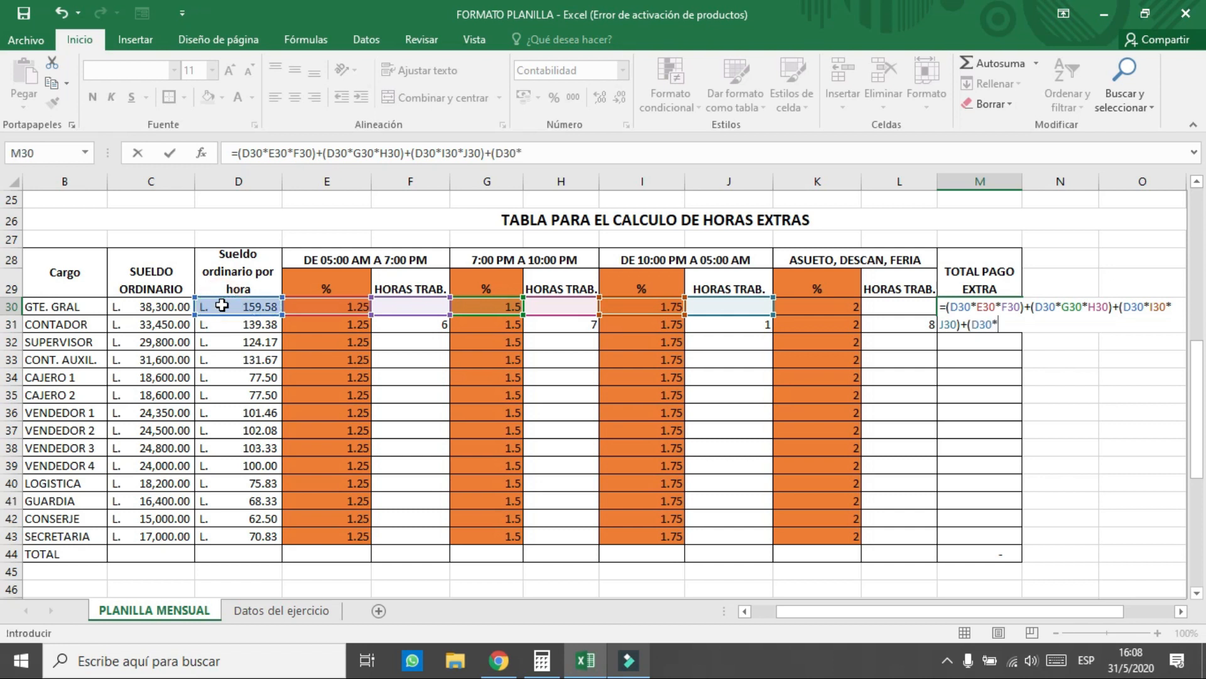
left_click(839, 306)
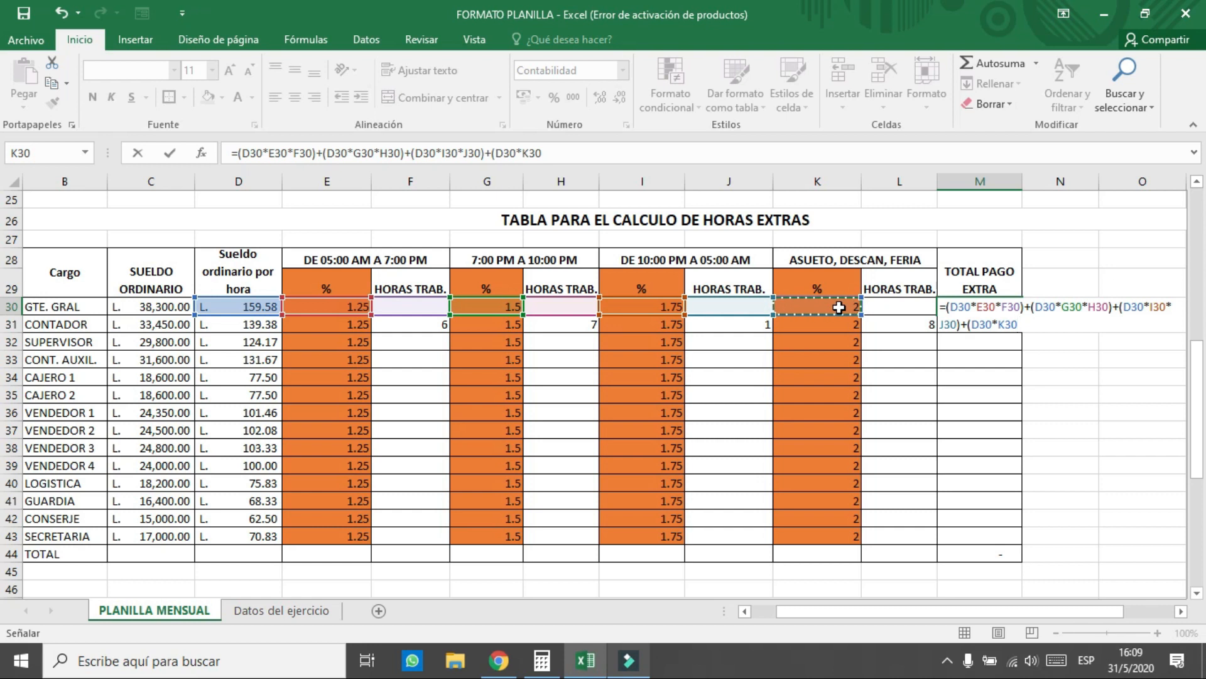
type("*")
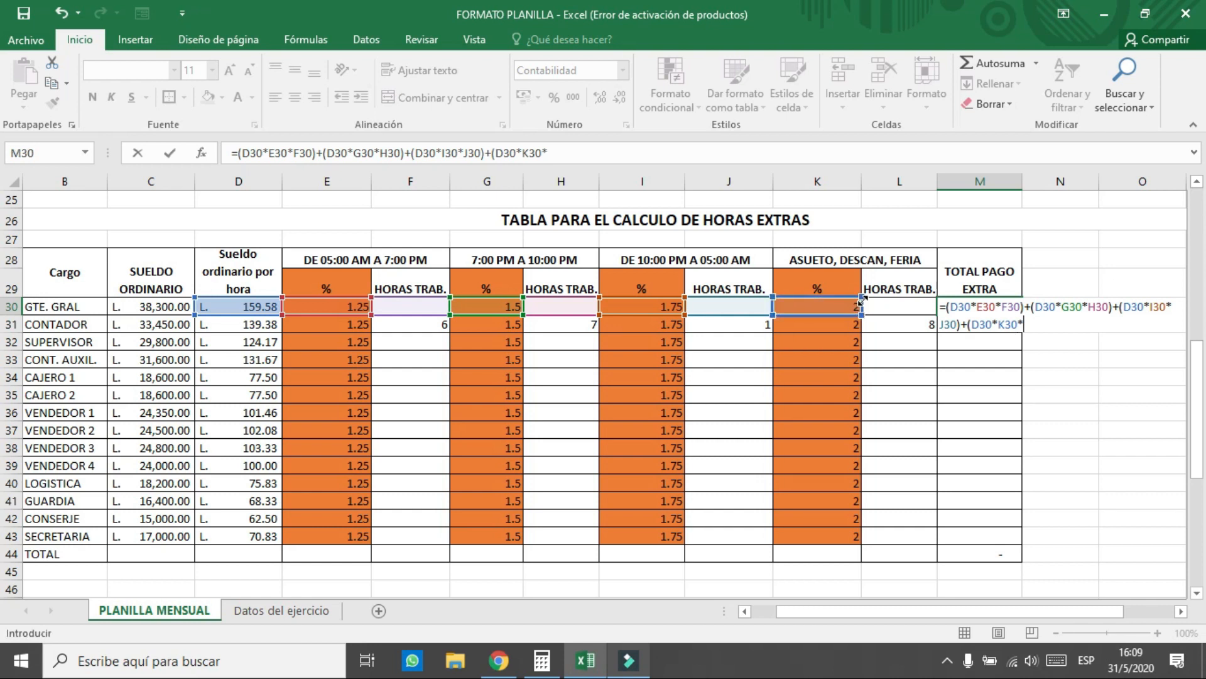
left_click(892, 304)
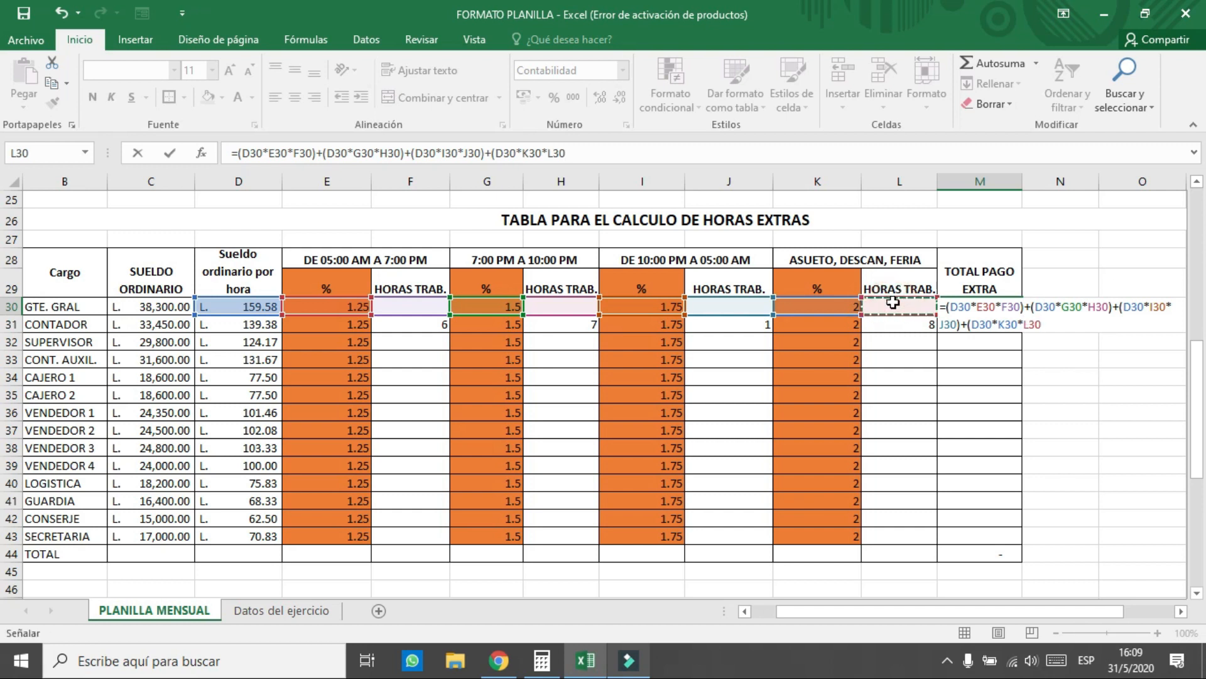
key("Return")
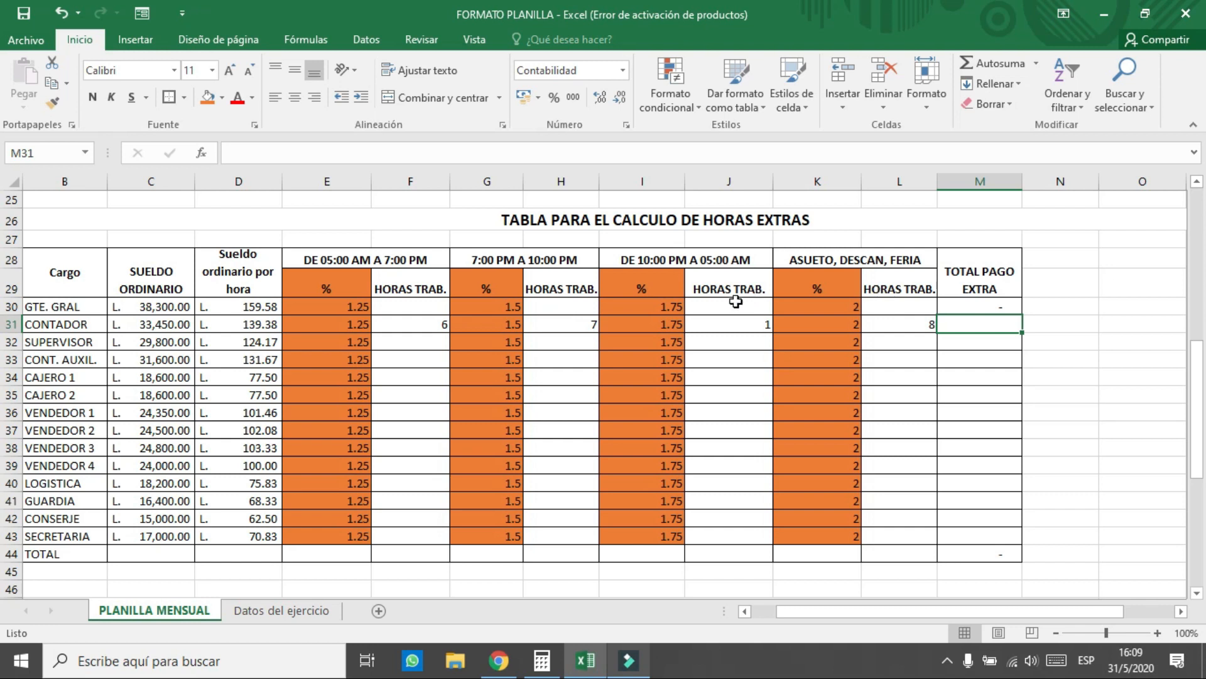
- Copy the total overtime pay formula from M30 down to M43 for all positions
left_click(1007, 308)
left_click_drag(1026, 315, 995, 544)
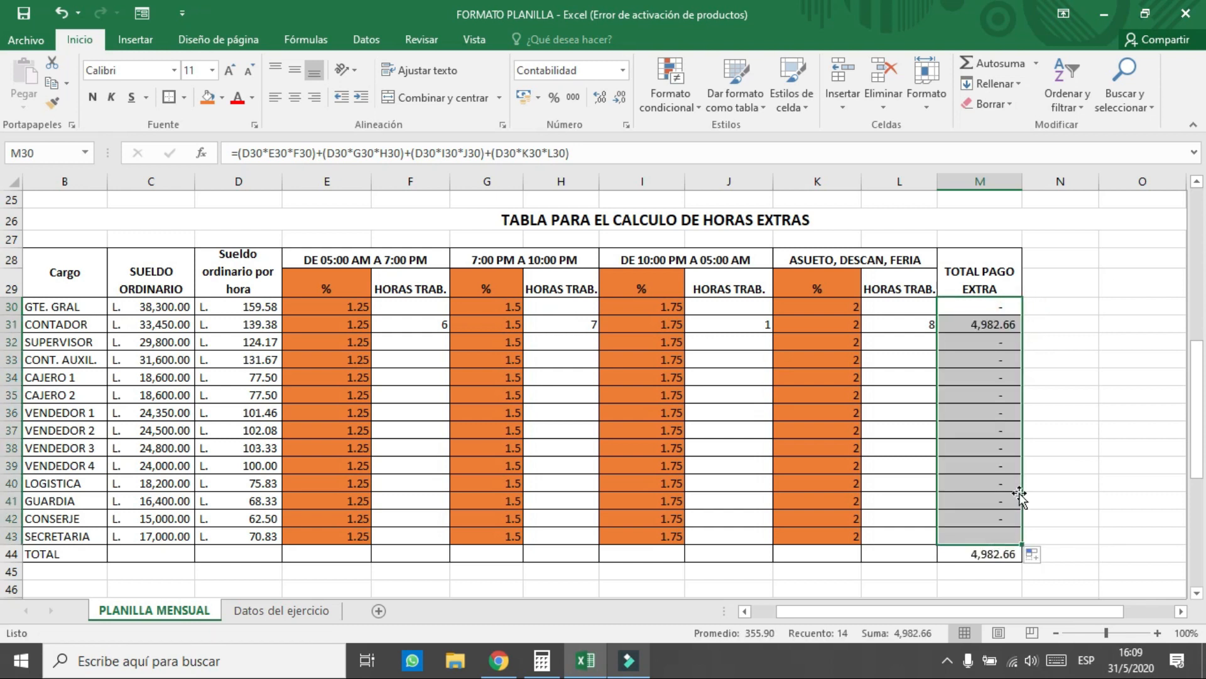
left_click(1002, 328)
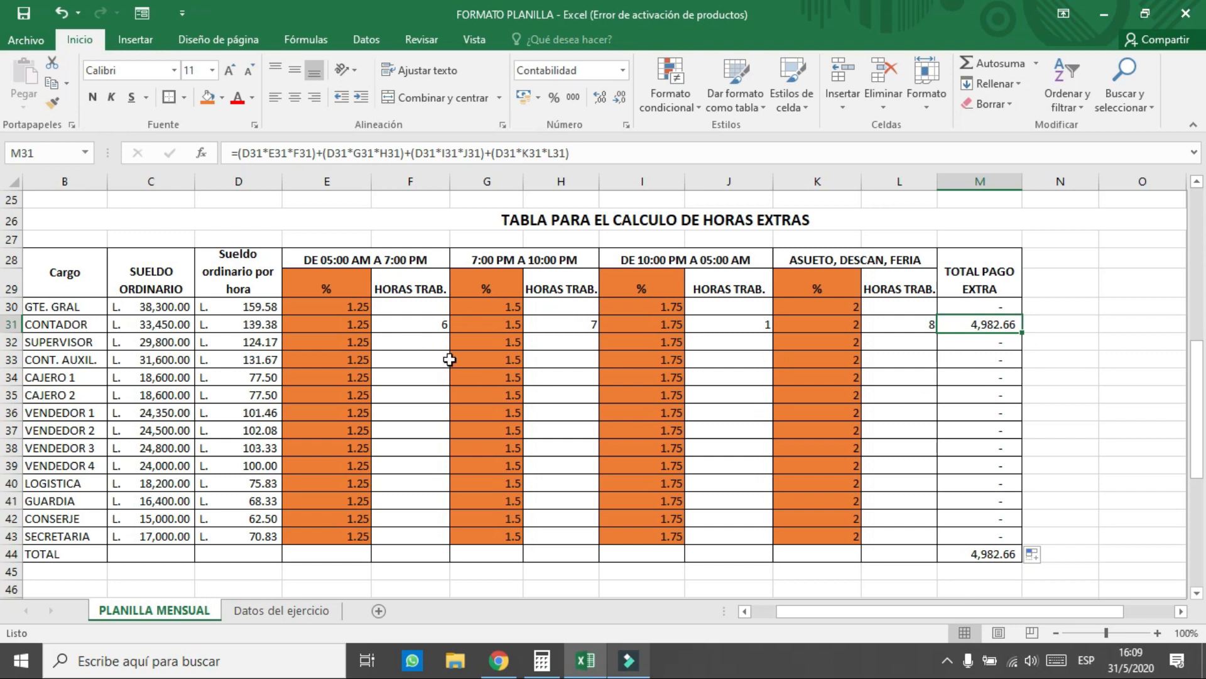
- Enter 6 overtime hours in F33 and 7 in H33 for CONT. AUXIL
left_click(406, 358)
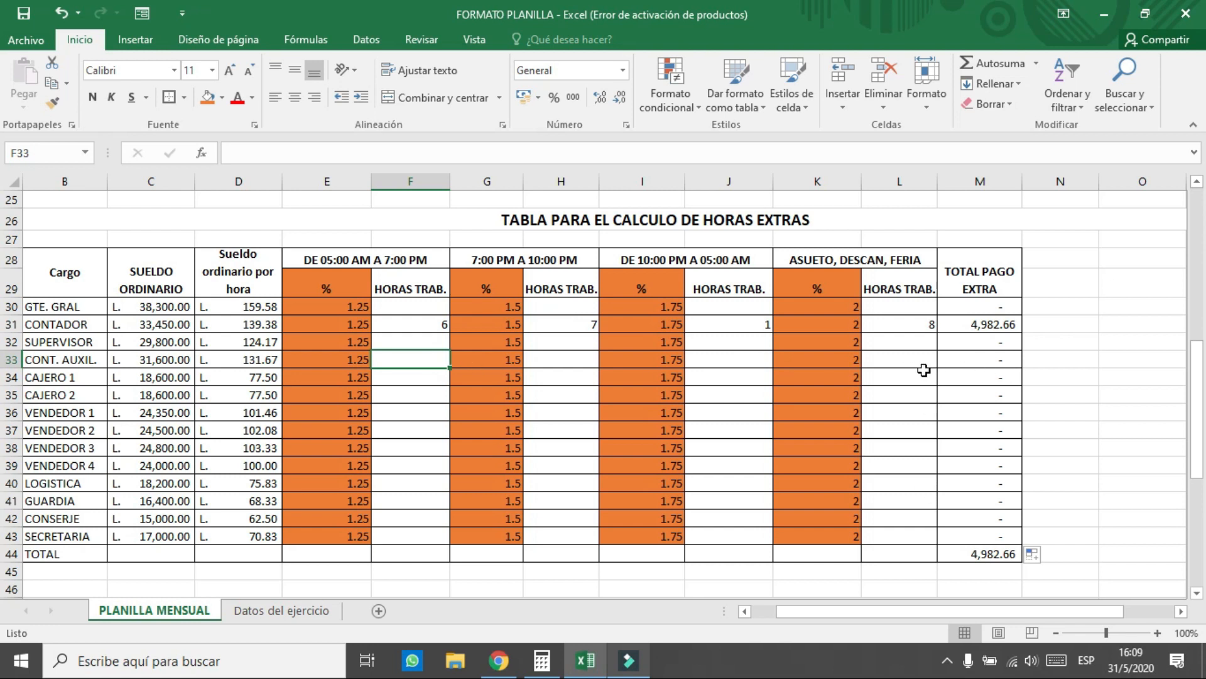
left_click(956, 361)
left_click(412, 356)
type("6")
key("Tab")
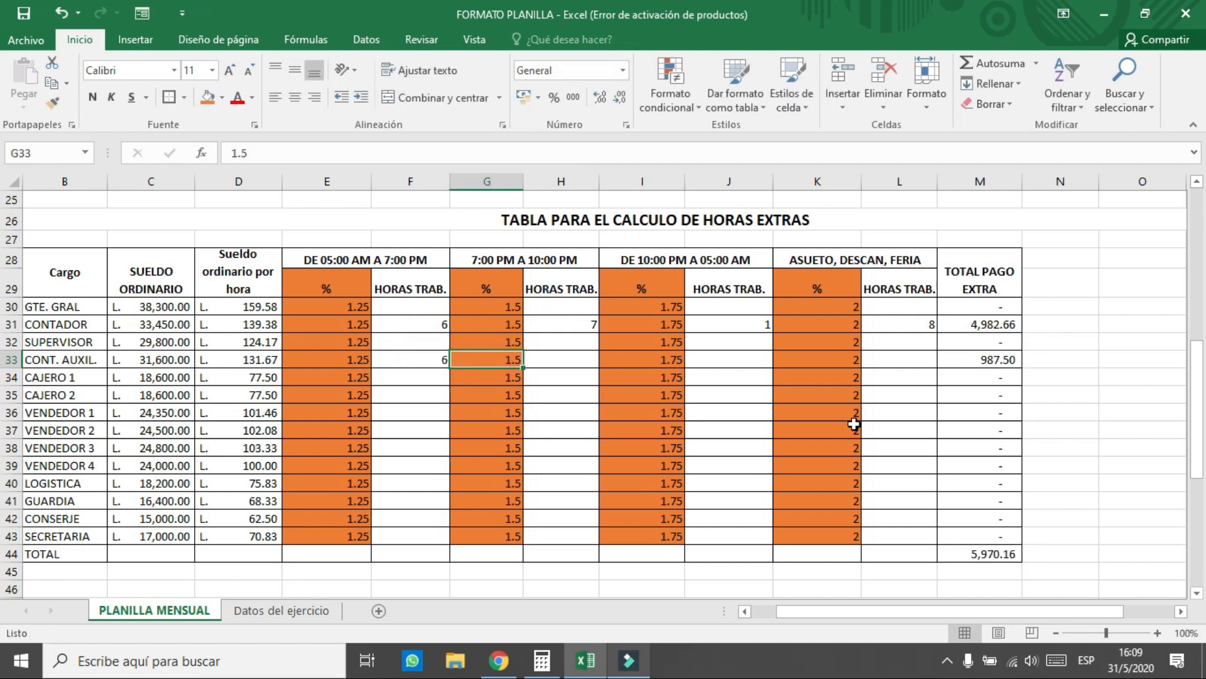
key("Tab")
type("7")
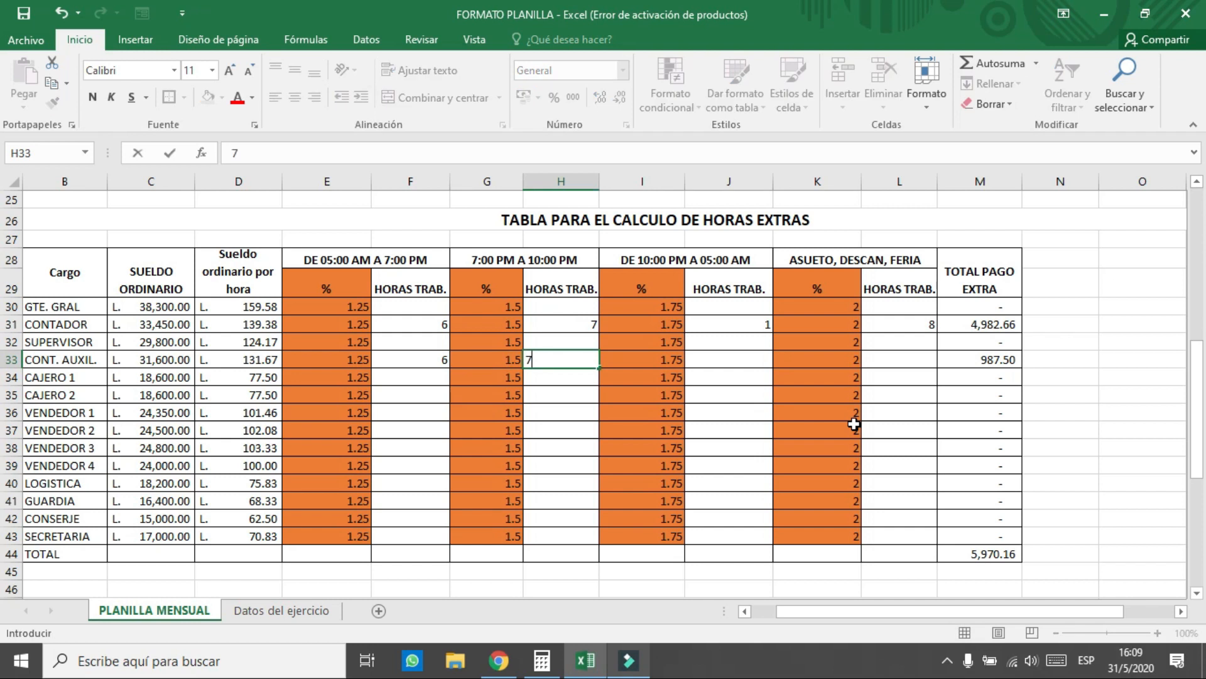
key("Tab")
key("Tab")
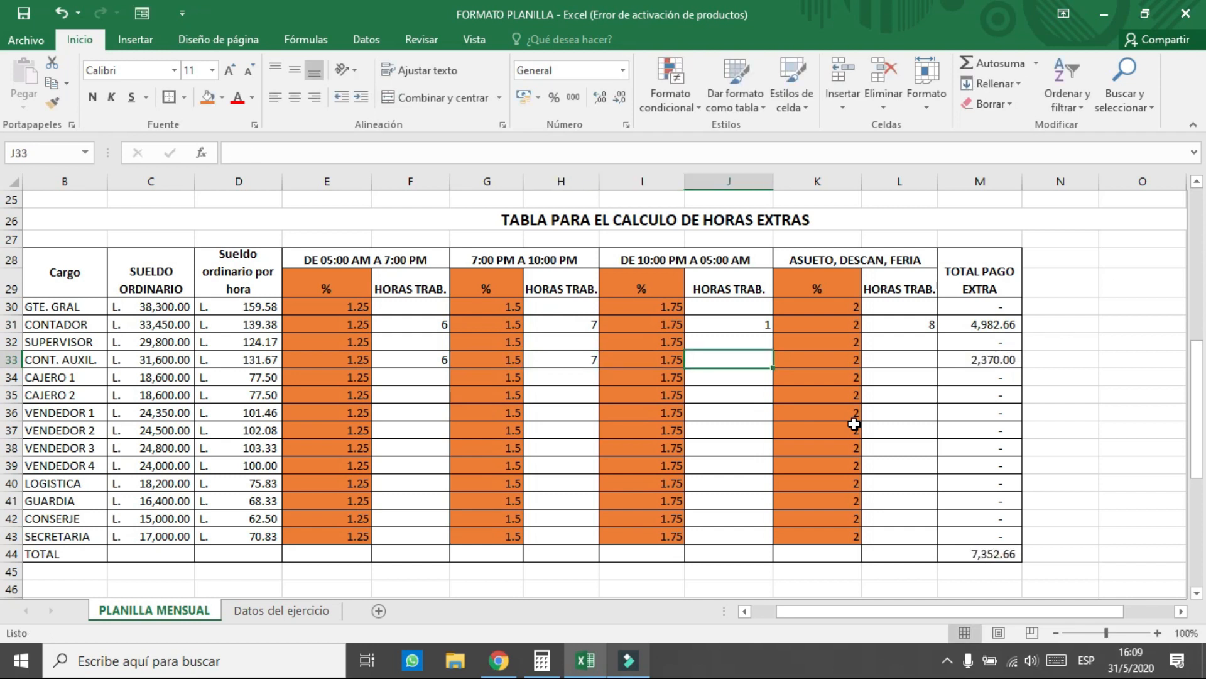
- Enter 1 overtime hour in J33 and 8 holiday hours in L33 for CONT. AUXIL
type("1")
key("Tab")
key("Tab")
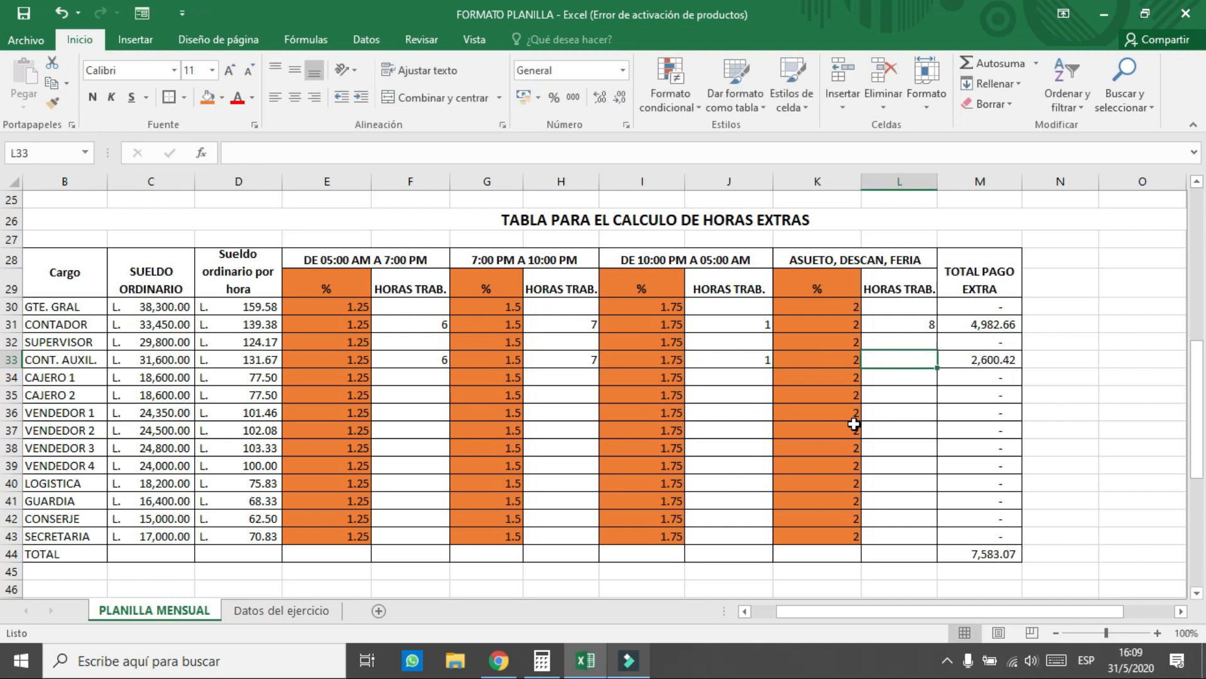
type("8")
key("Return")
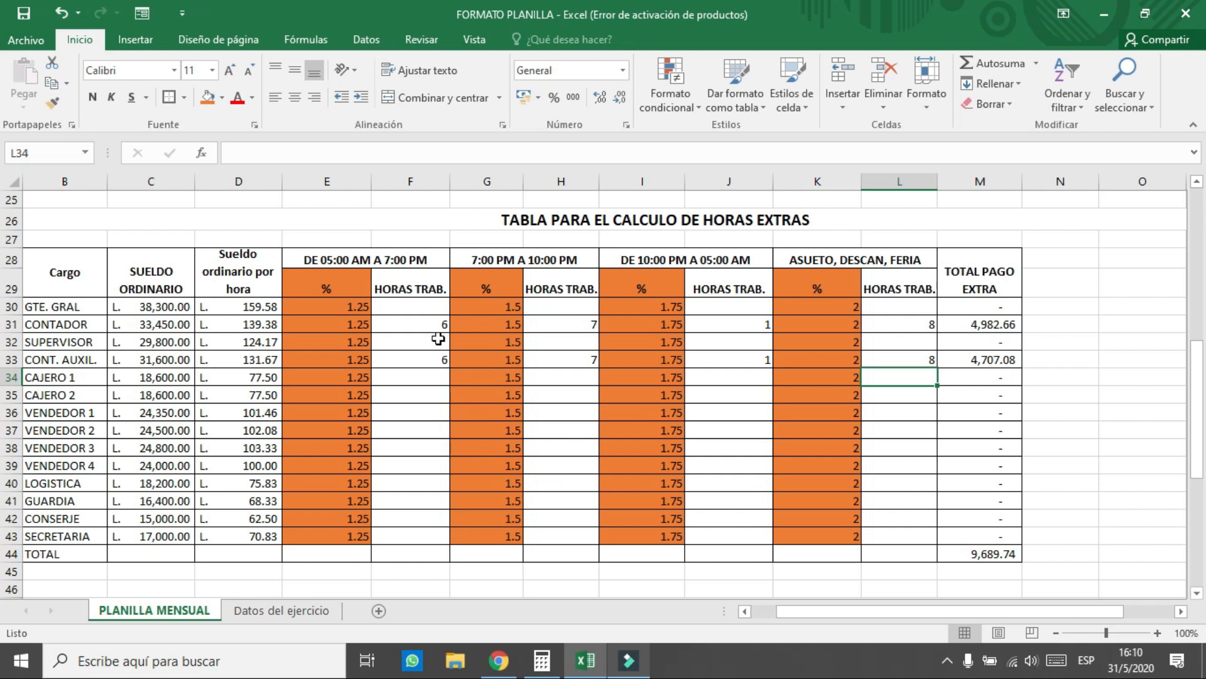
left_click_drag(424, 307, 411, 519)
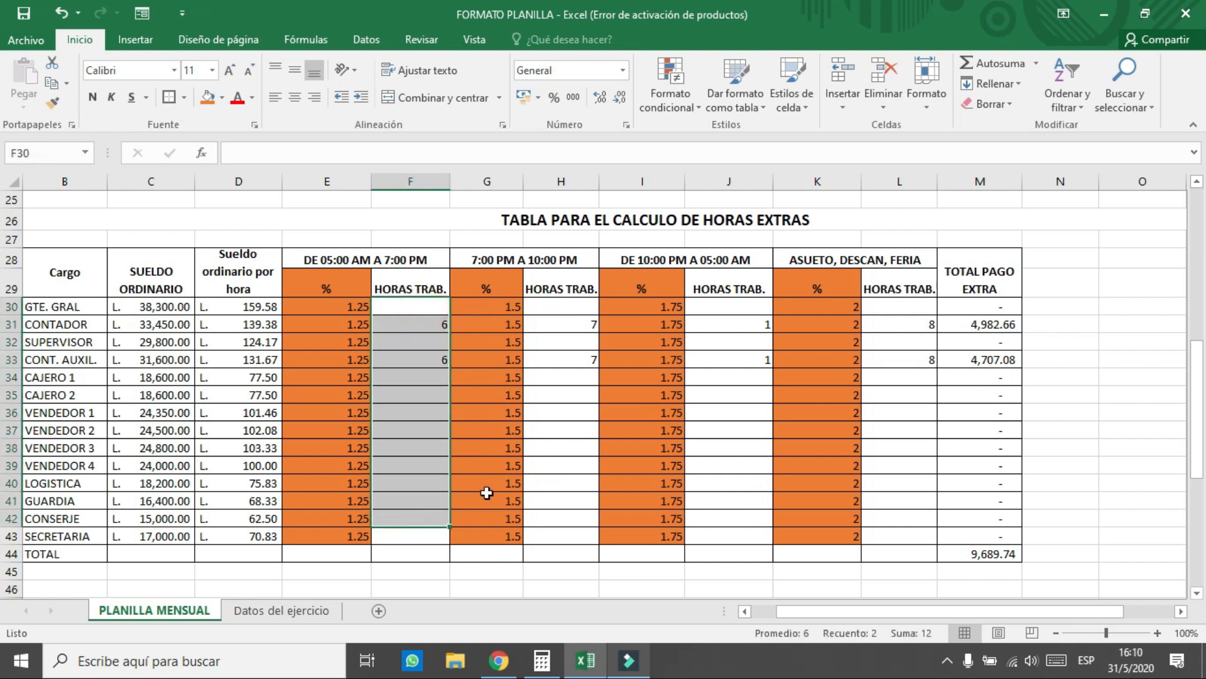
left_click_drag(582, 316, 566, 522)
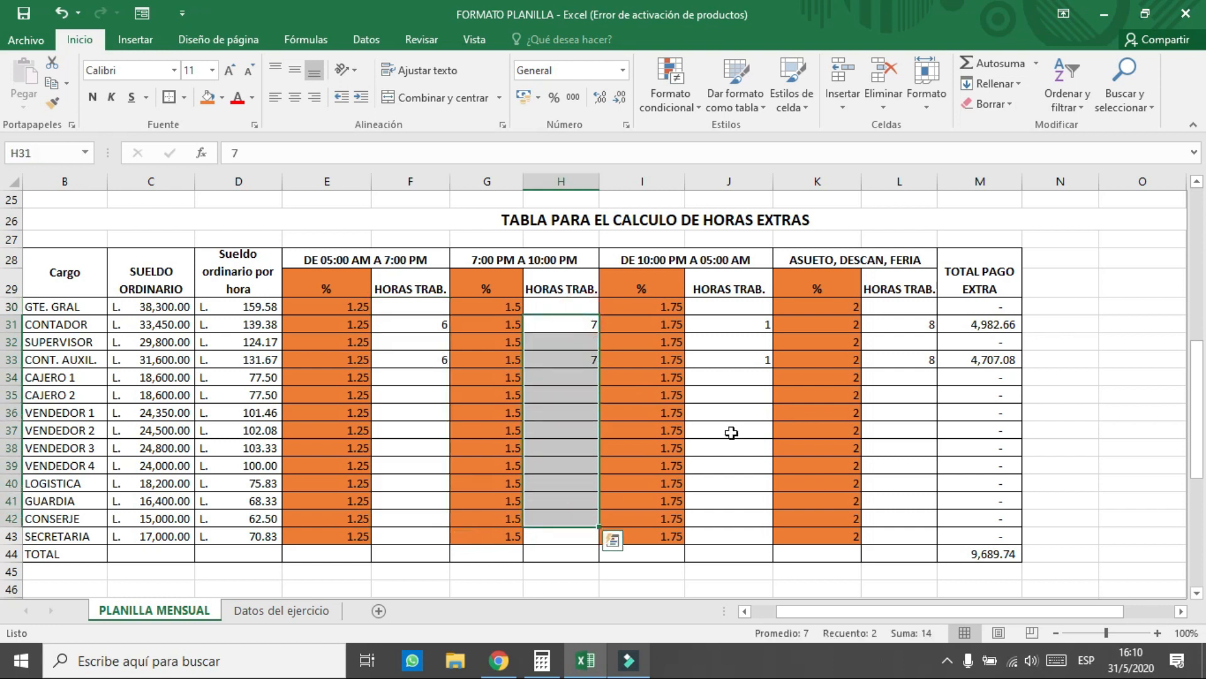
left_click_drag(744, 316, 783, 553)
left_click_drag(898, 324, 909, 545)
left_click(736, 498)
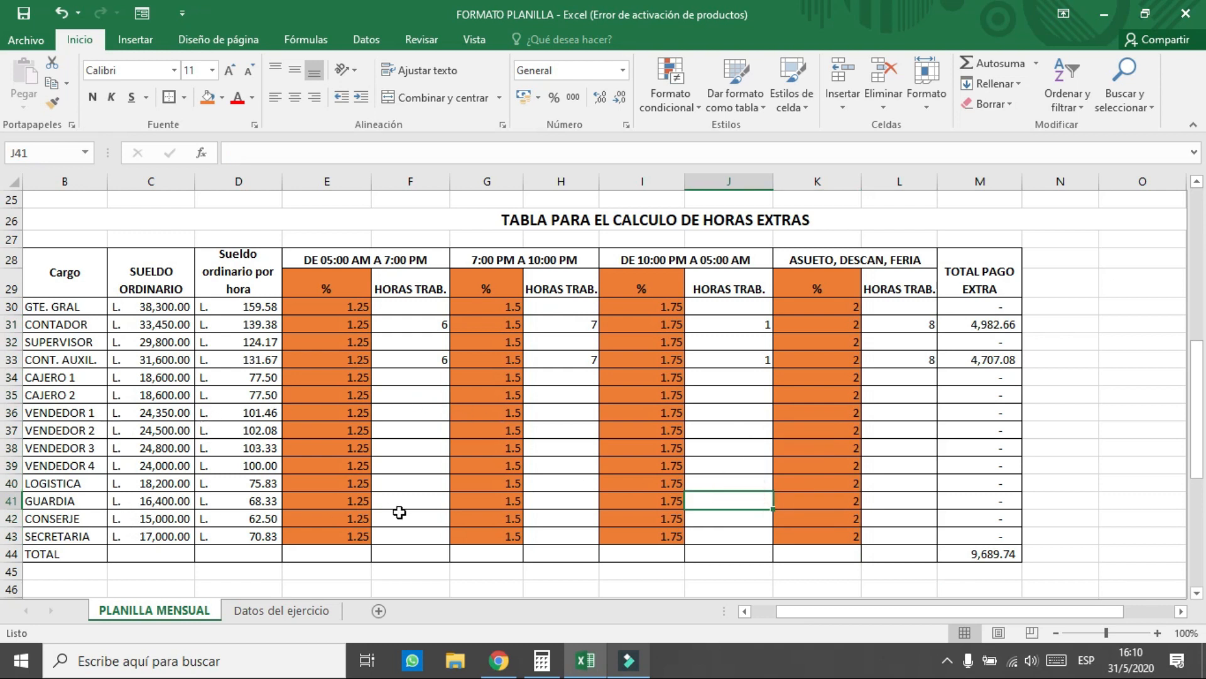
- Enter 6 overtime hours in F41 and 7 in H41 for GUARDIA
left_click(416, 502)
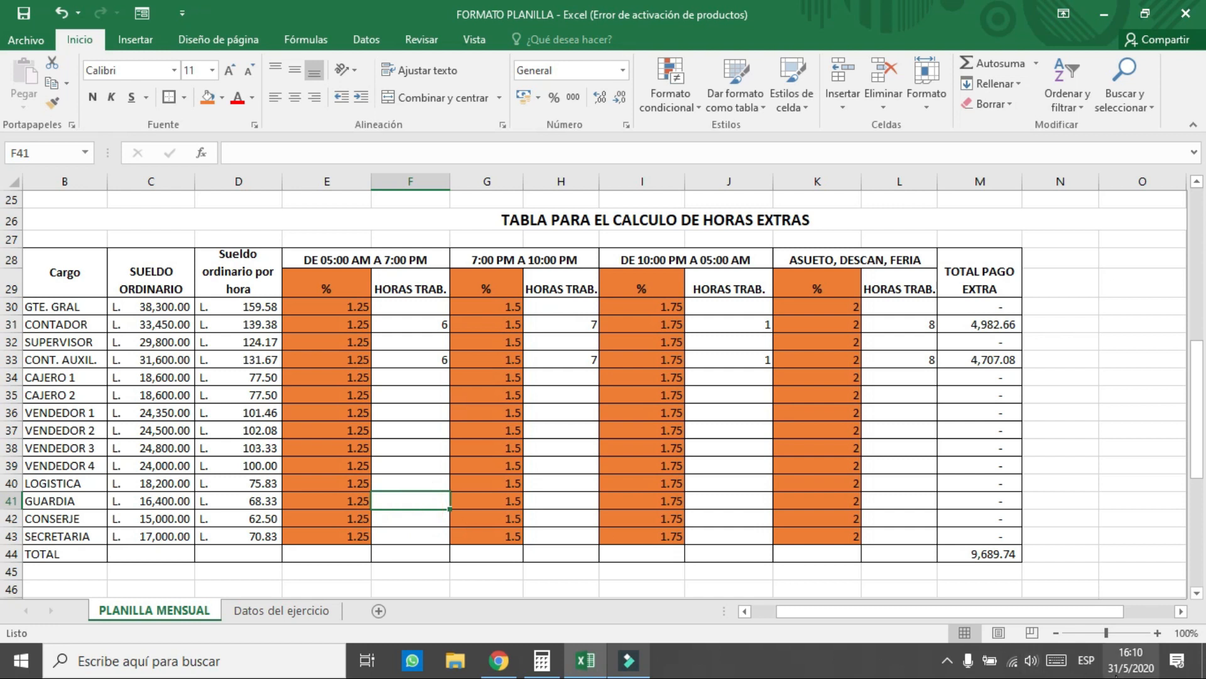
type("6")
key("Tab")
key("Tab")
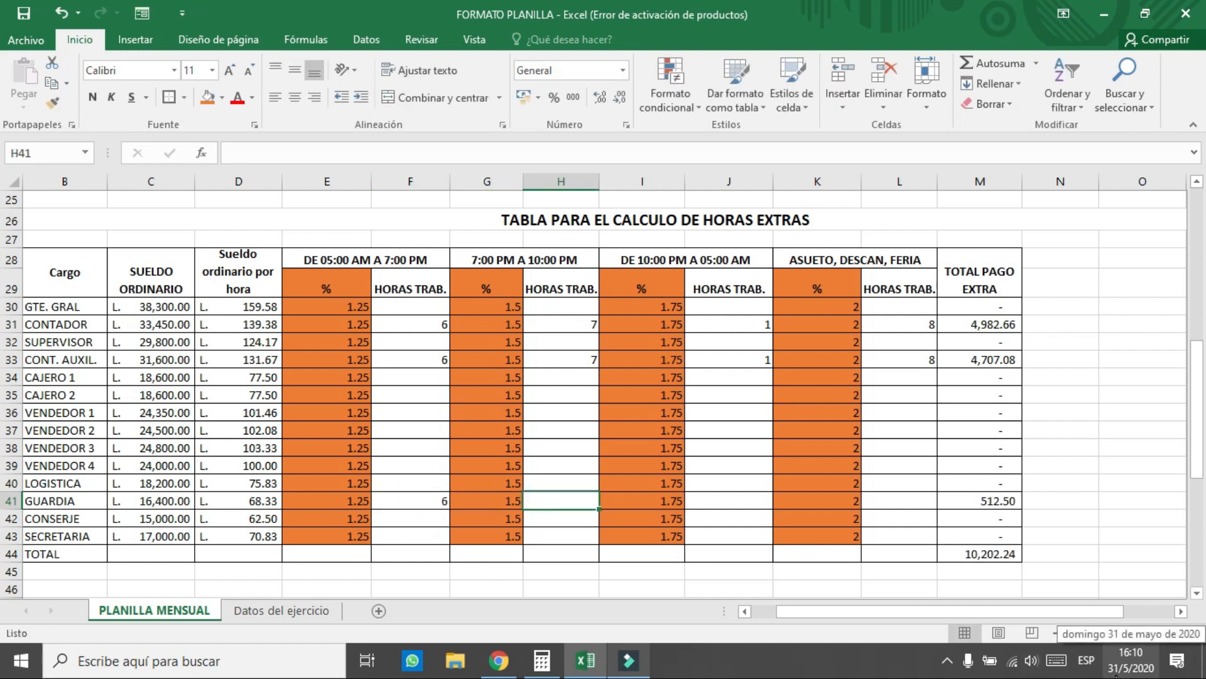
type("7")
key("Tab")
key("Tab")
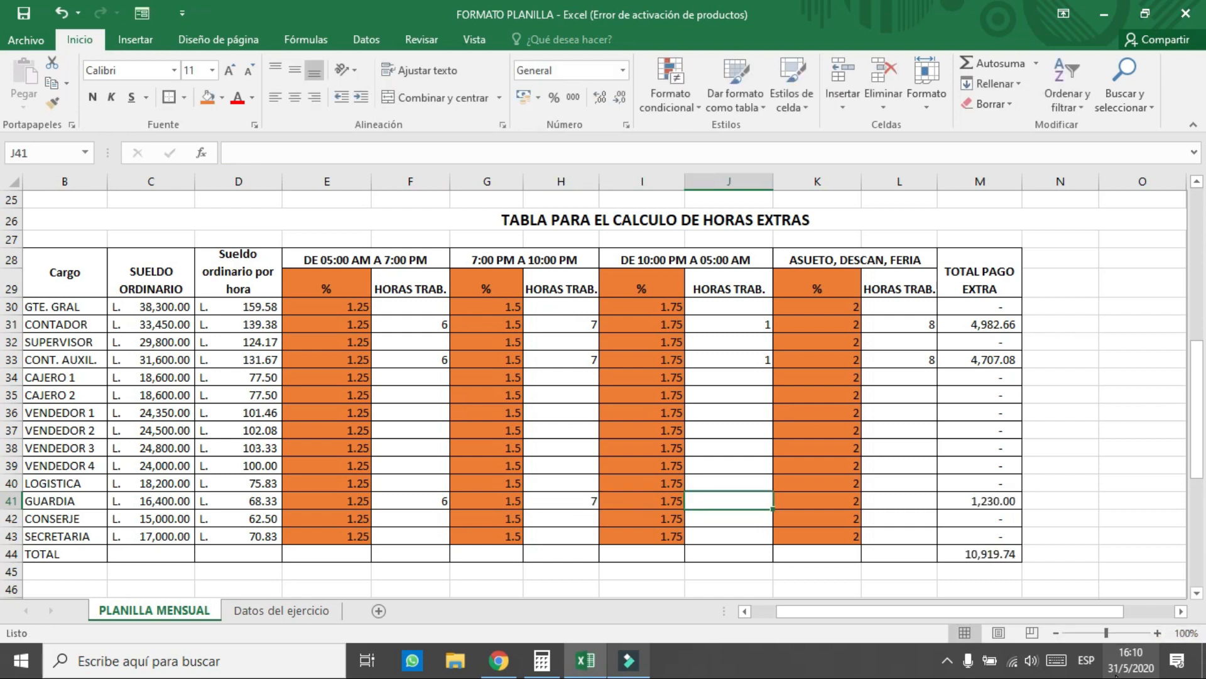
- Enter 1 overtime hour in J41 and 8 holiday hours in L41 for GUARDIA
type("1")
key("Tab")
key("Tab")
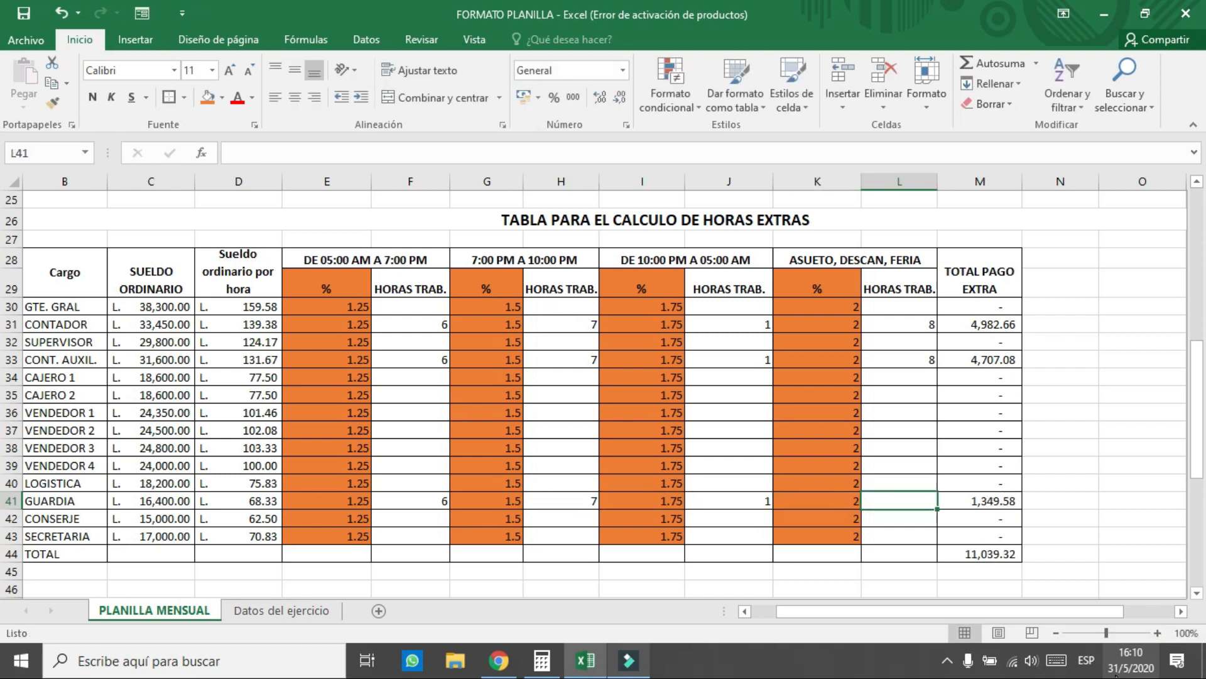
type("8")
key("Return")
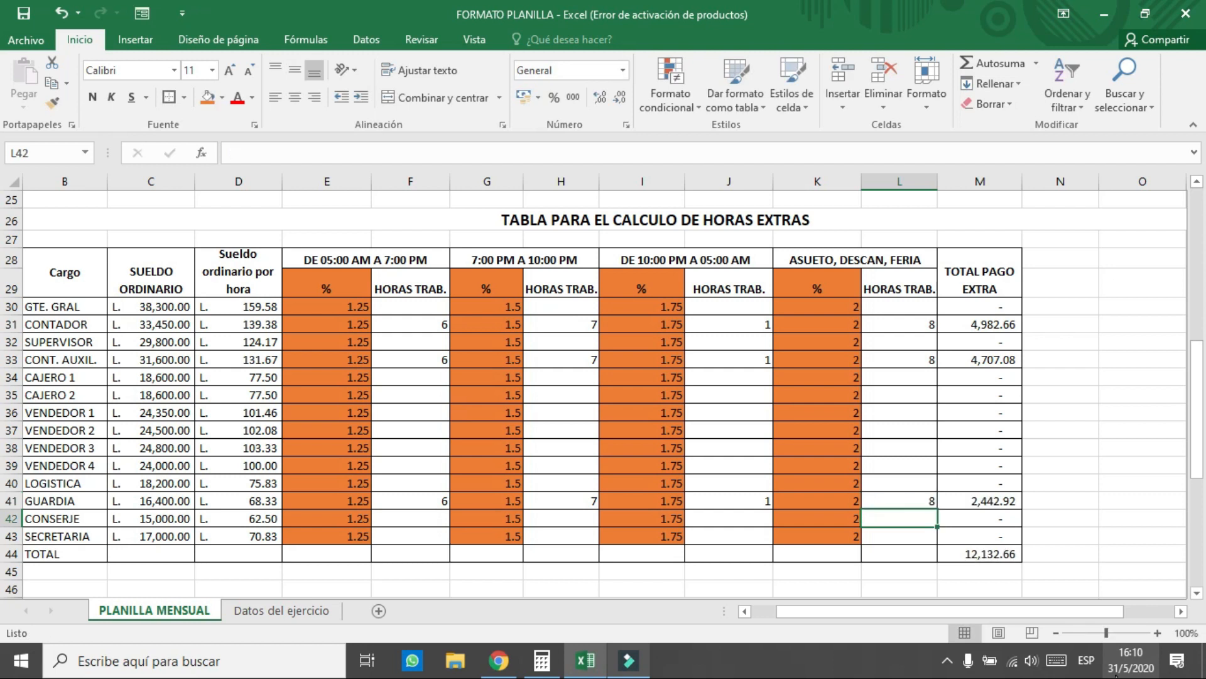
- Enter 6 overtime hours in F43 and 7 in H43 for SECRETARIA
left_click(413, 530)
type("6")
key("Tab")
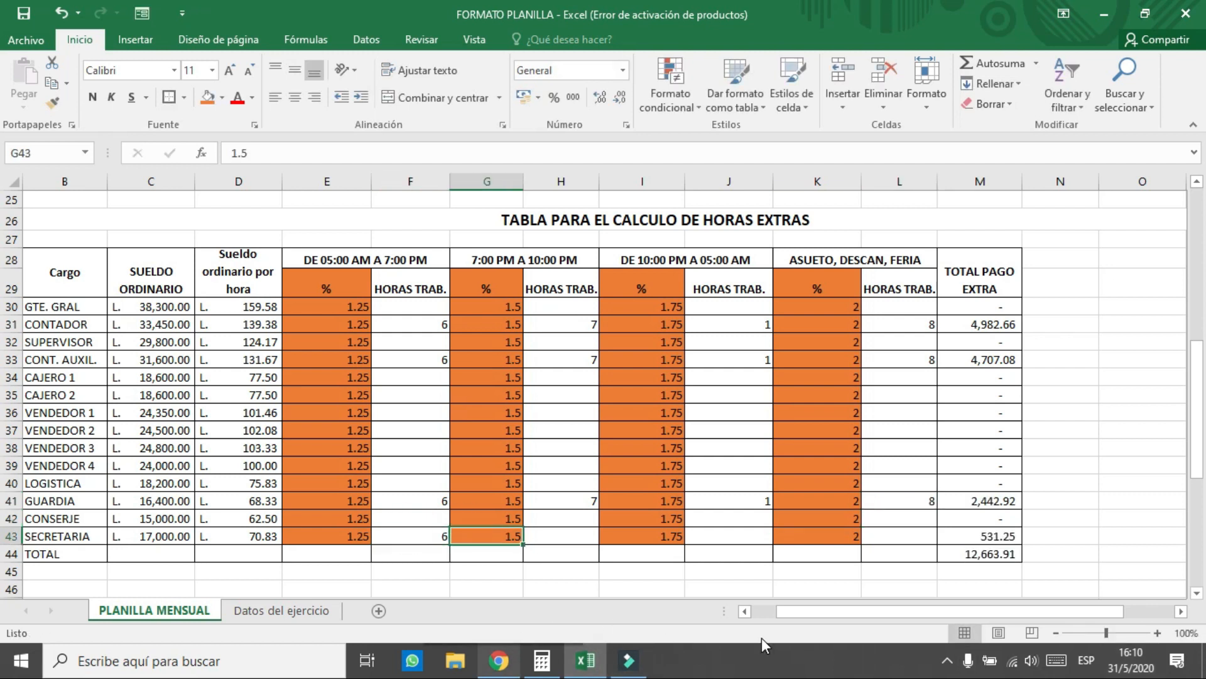
key("Tab")
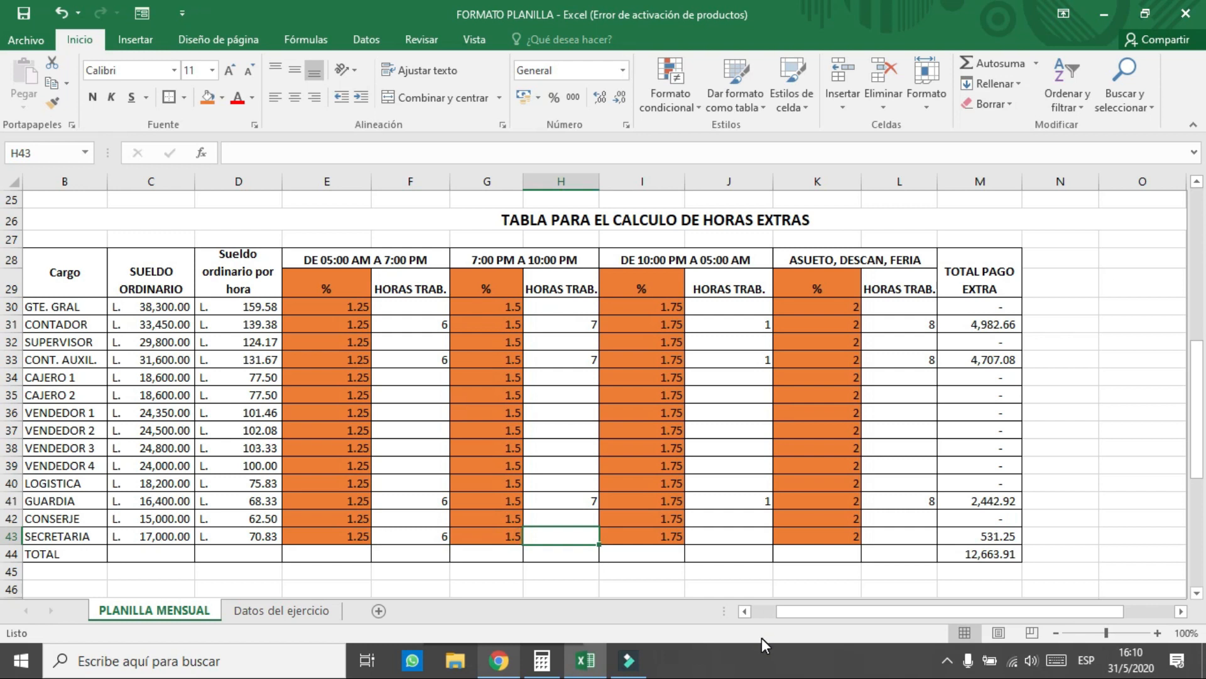
type("7")
key("Tab")
key("Tab")
- Enter 1 overtime hour in J43 and 8 holiday hours in L43 for SECRETARIA
type("1")
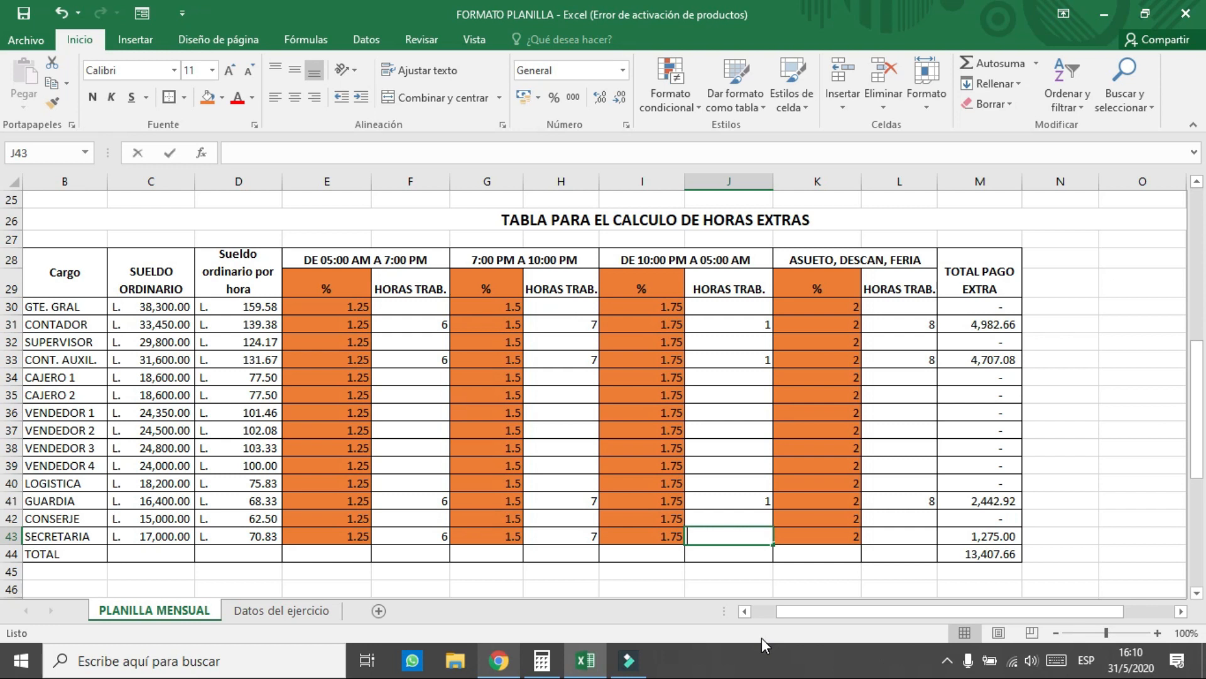
key("Tab")
key("Tab")
type("8")
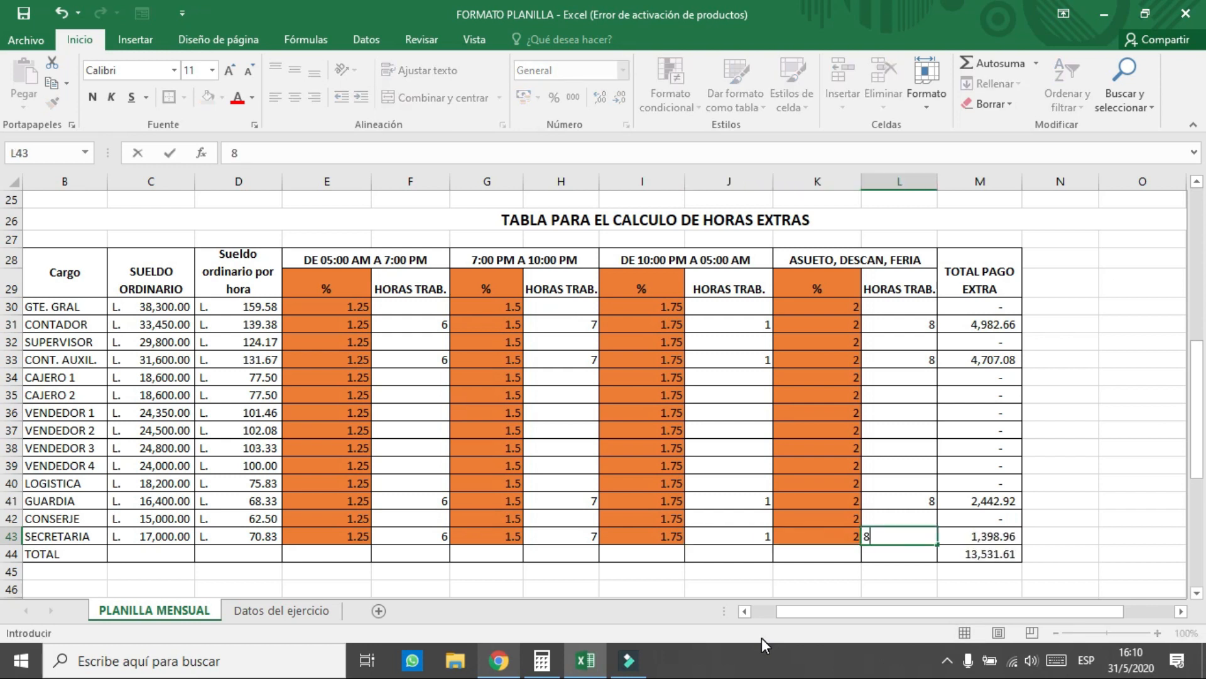
key("Tab")
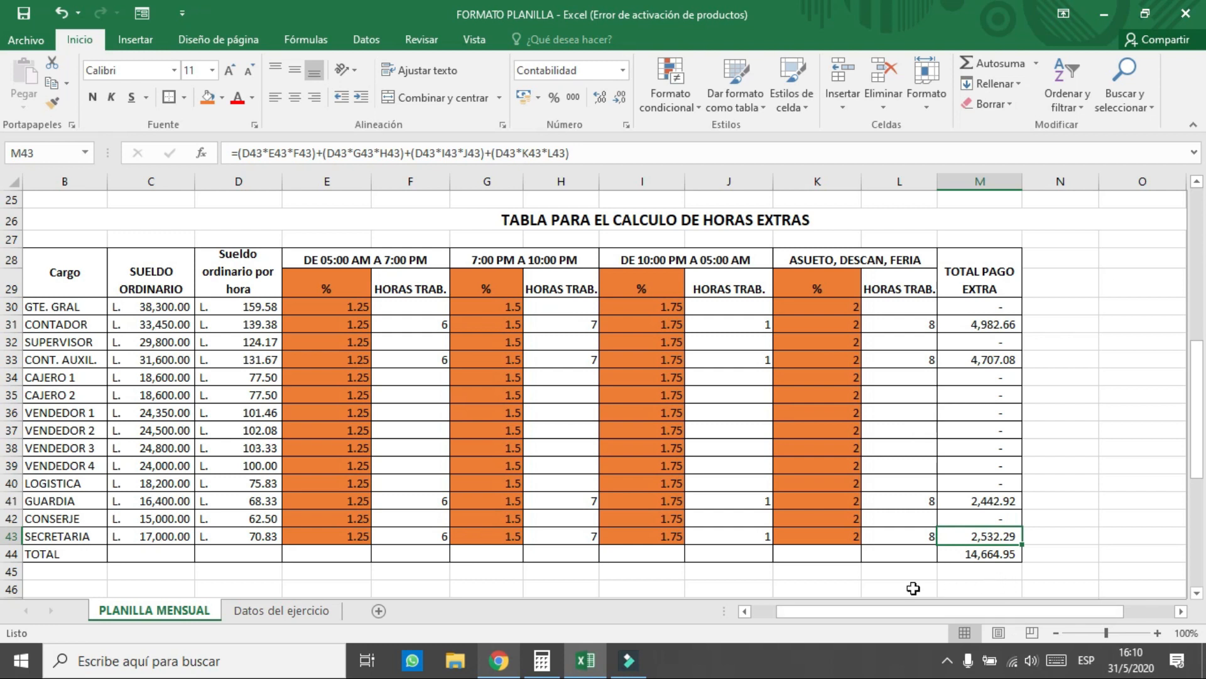
left_click(983, 554)
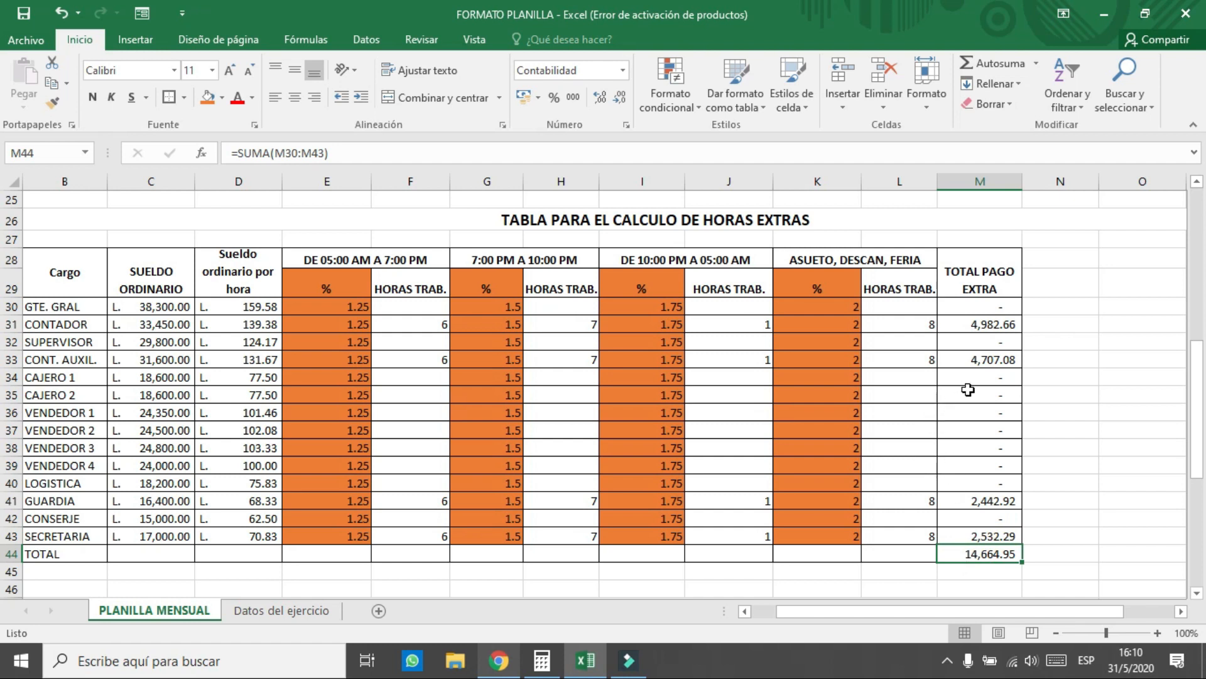
- Link the GTE. GRAL HORAS EXTRAS cell E9 to the total overtime pay with =M30
scroll(970, 391, "up", 1)
scroll(965, 406, "up", 5)
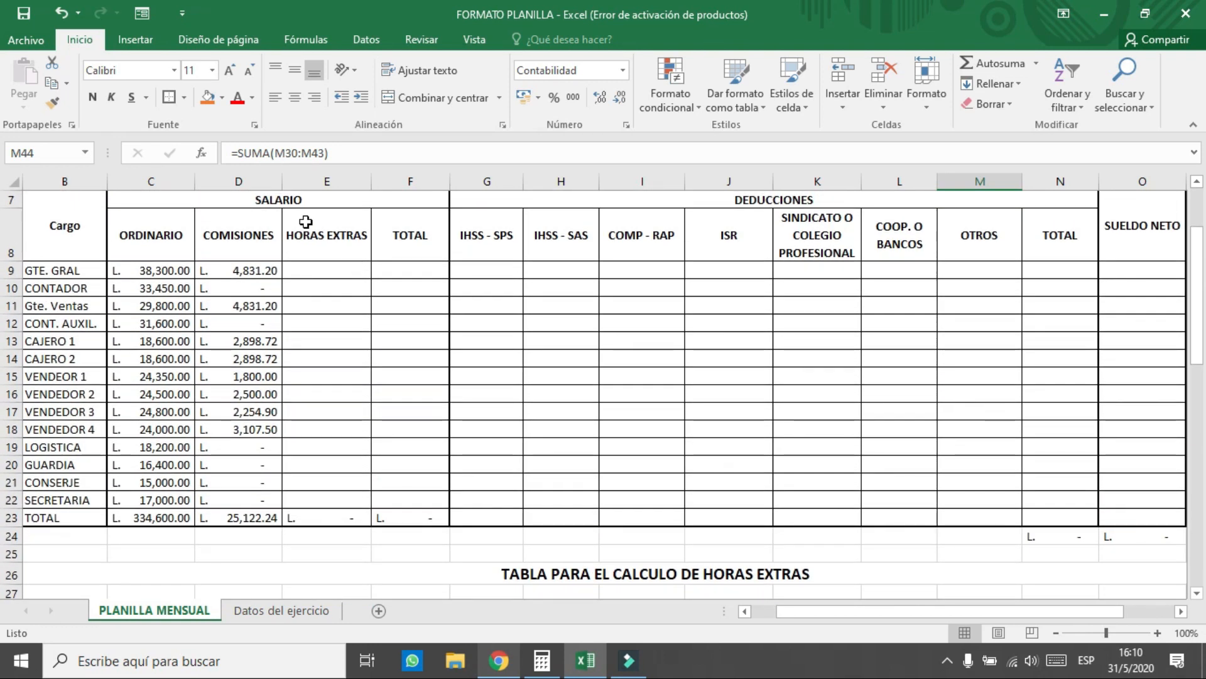
left_click(310, 269)
type("=")
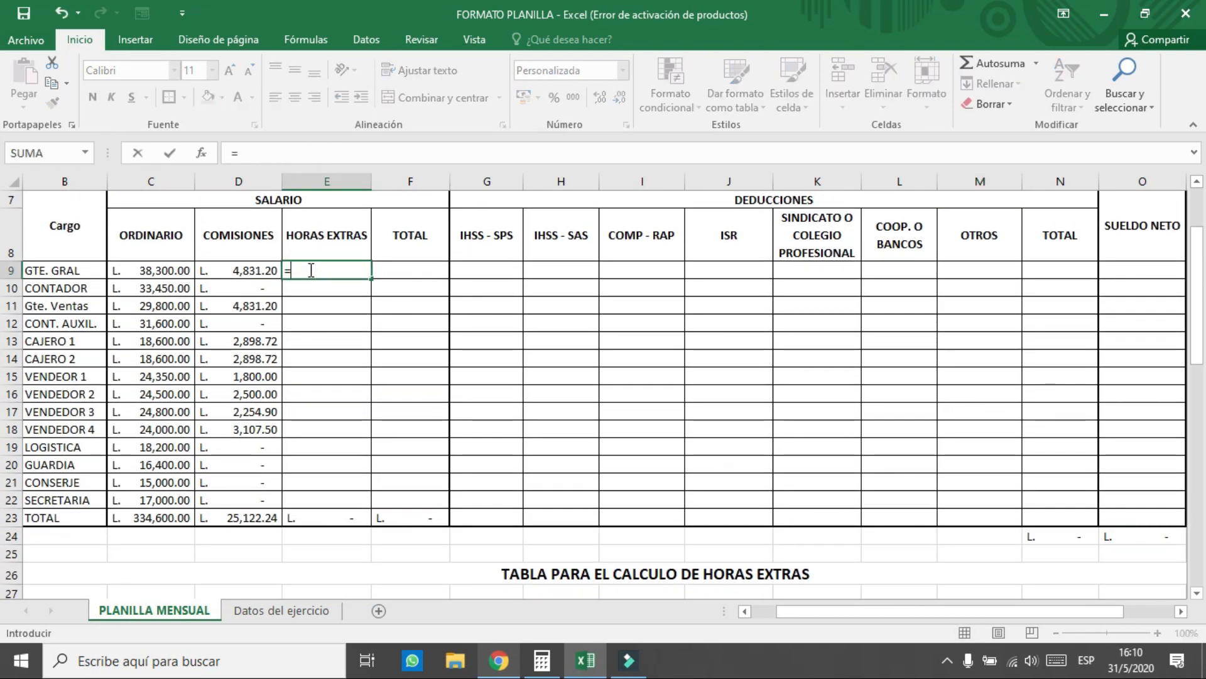
scroll(852, 392, "down", 3)
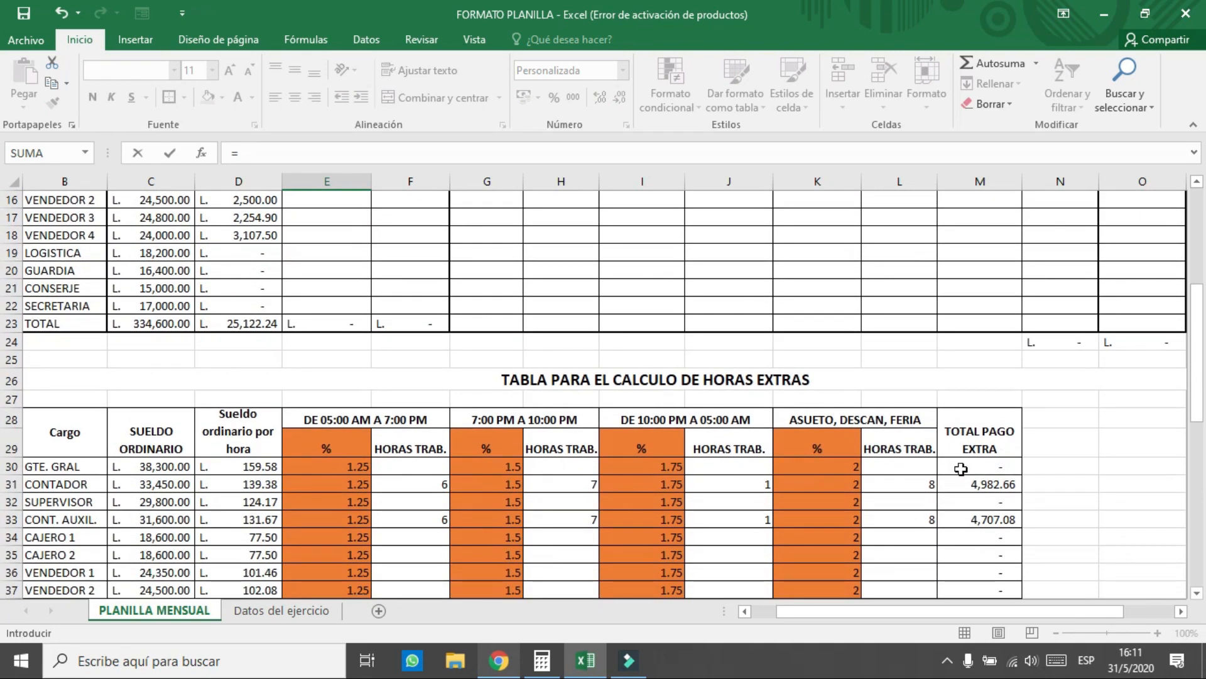
left_click(960, 468)
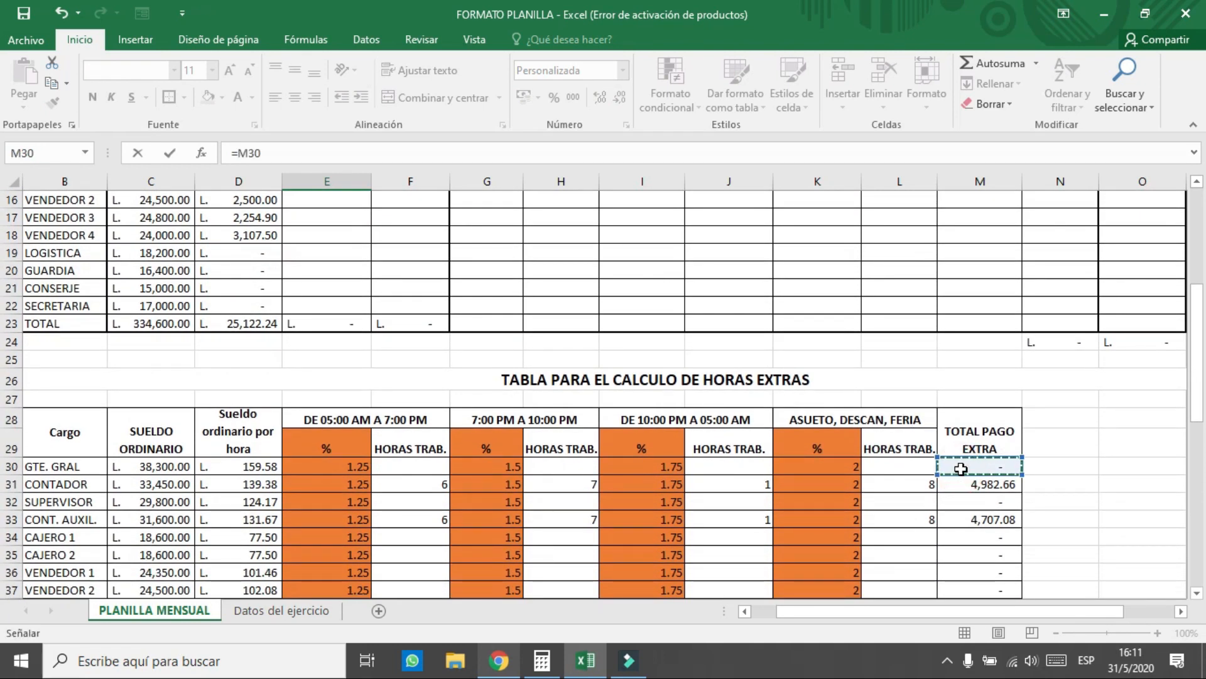
key("Return")
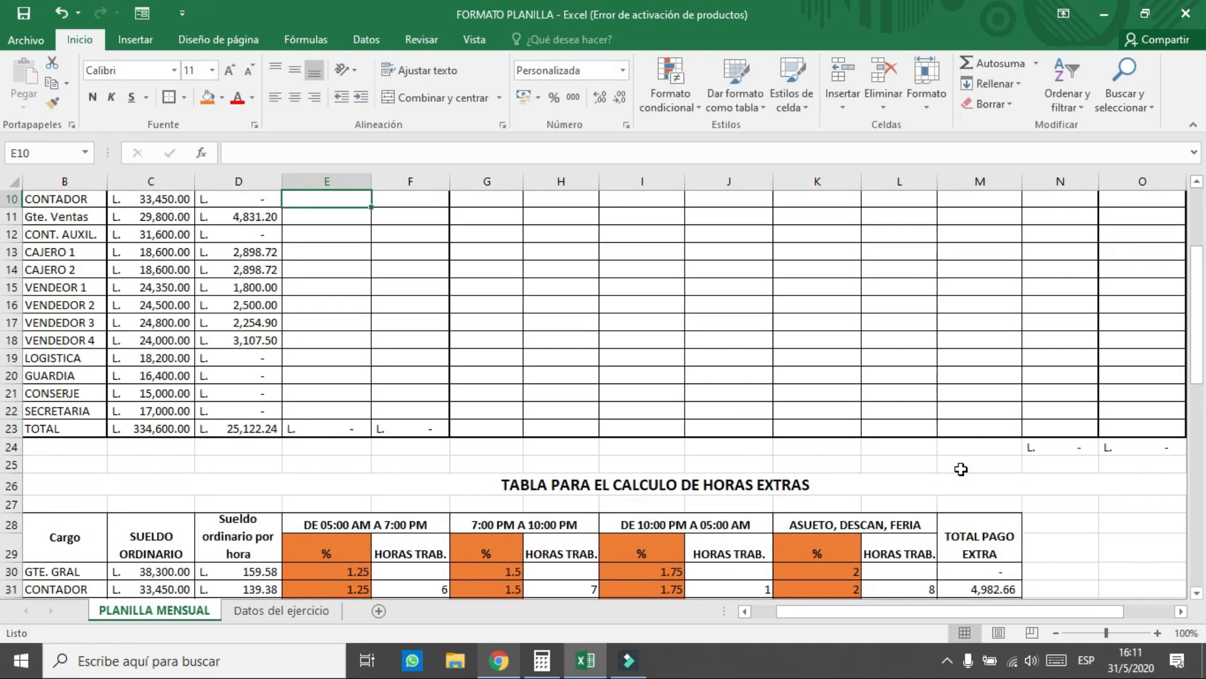
scroll(579, 453, "up", 1)
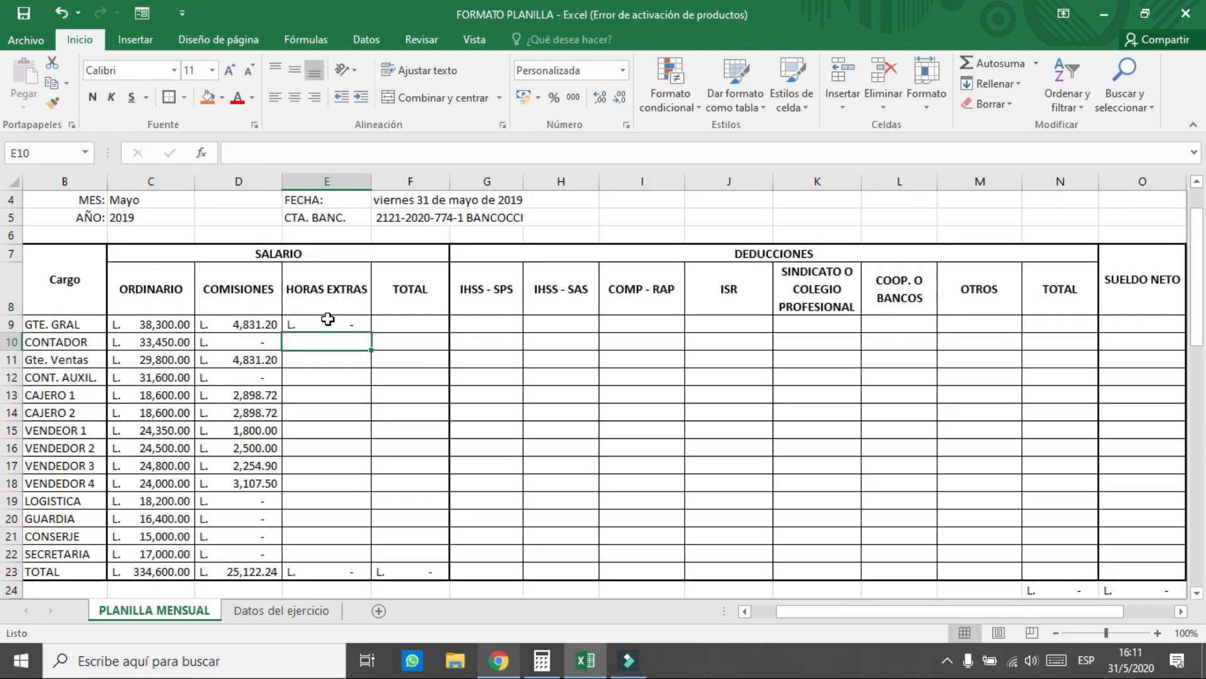
- Fill the overtime link formula from E9 down the HORAS EXTRAS column through SECRETARIA in row 22
left_click(326, 324)
left_click_drag(370, 332, 377, 556)
left_click(414, 485)
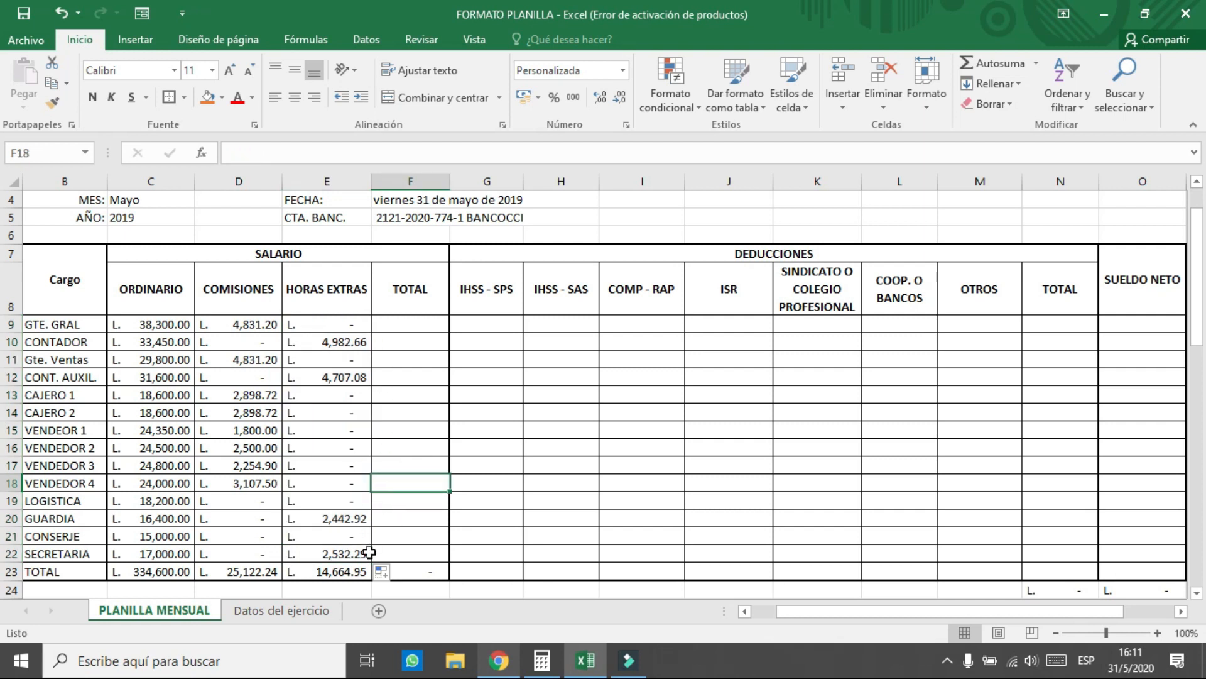
scroll(370, 553, "down", 6)
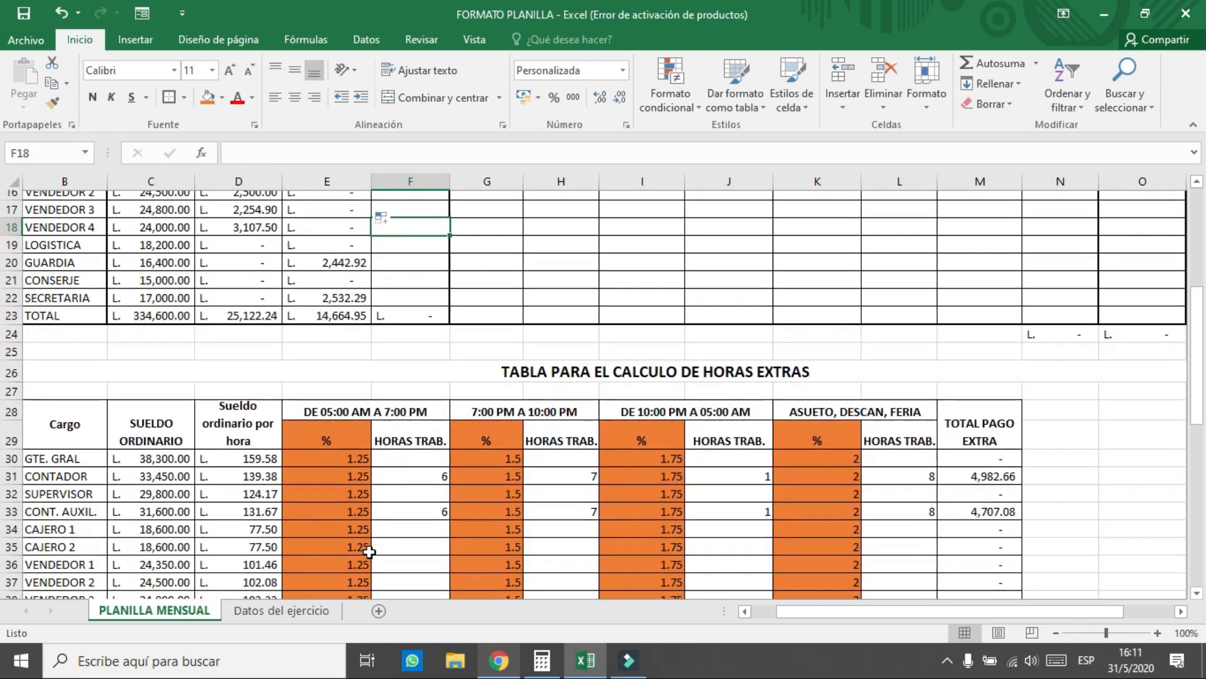
scroll(369, 552, "down", 1)
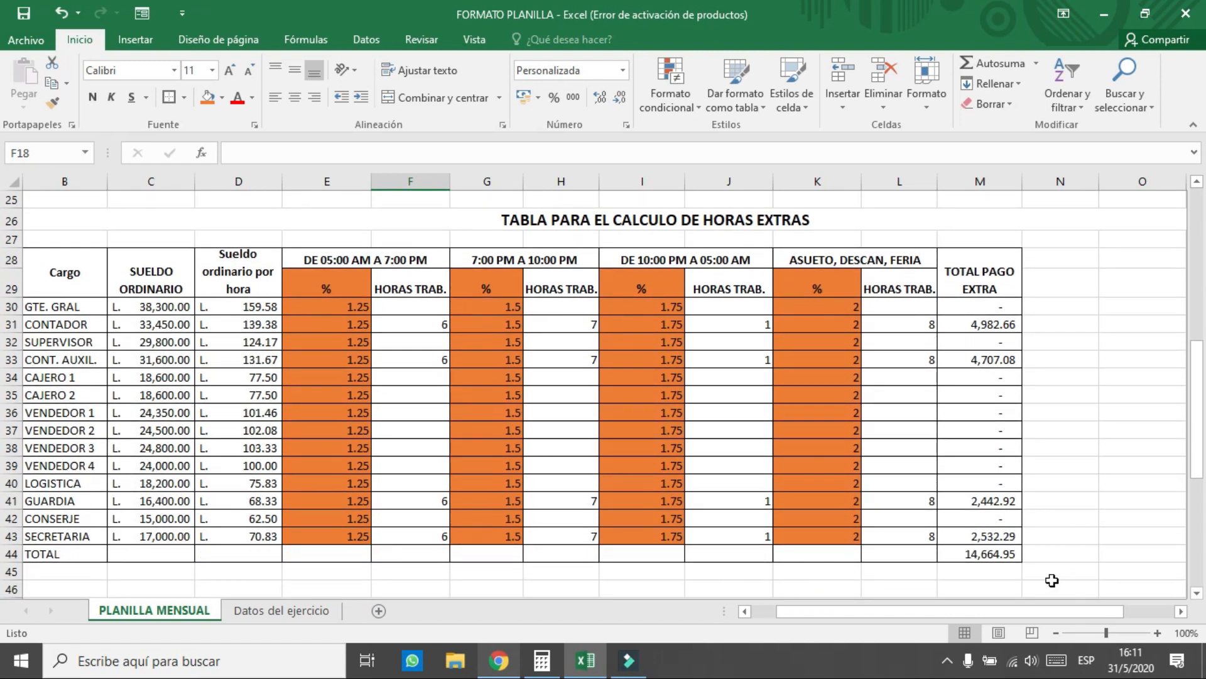
scroll(877, 546, "up", 2)
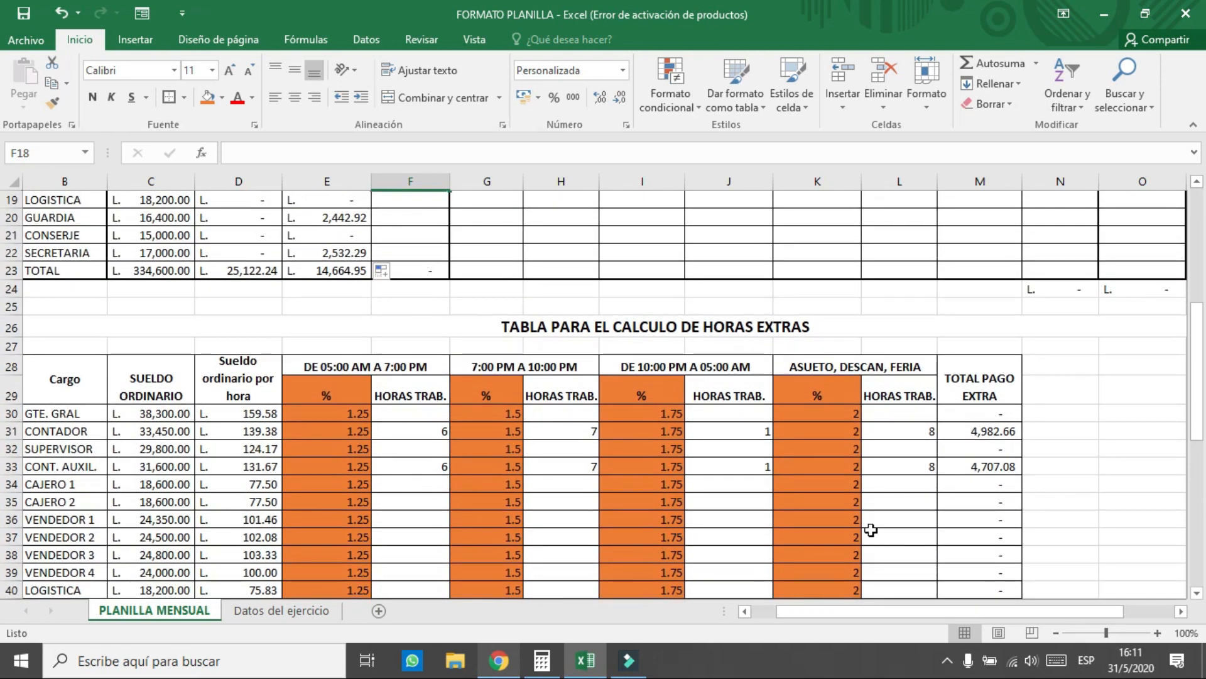
scroll(796, 490, "up", 5)
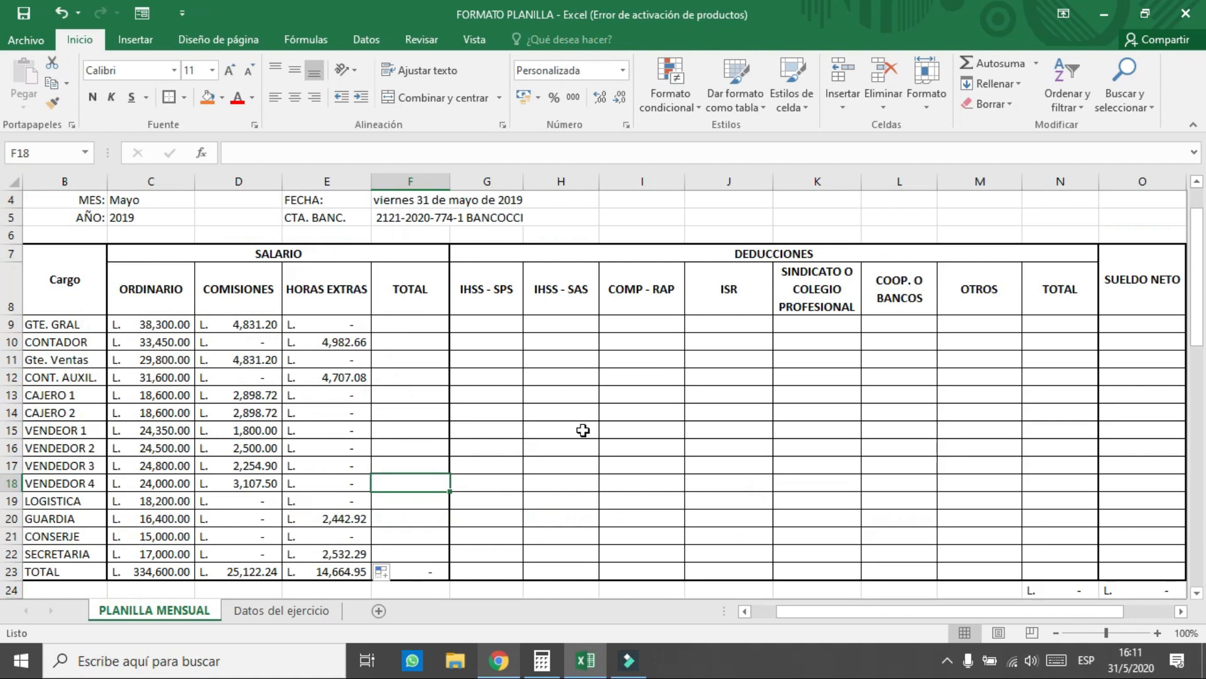
- Calculate the GTE. GRAL salary TOTAL in F9 with =C9+D9+E9, adding ordinary salary, commissions and overtime
left_click(420, 325)
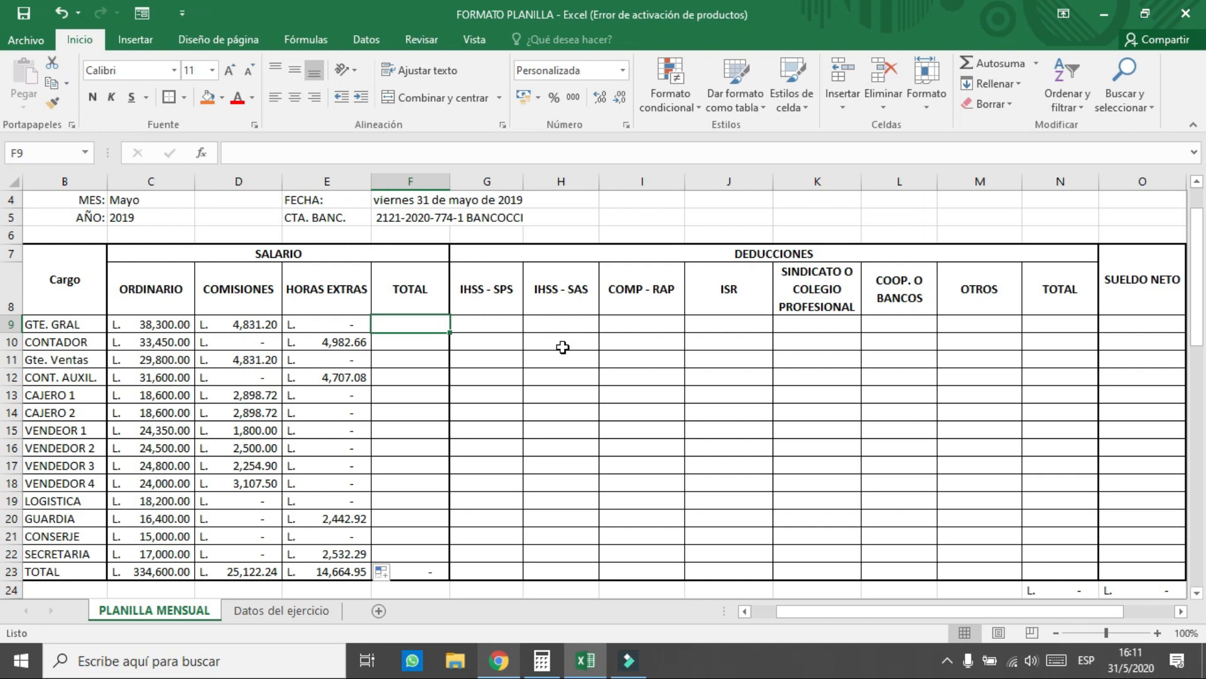
type("=")
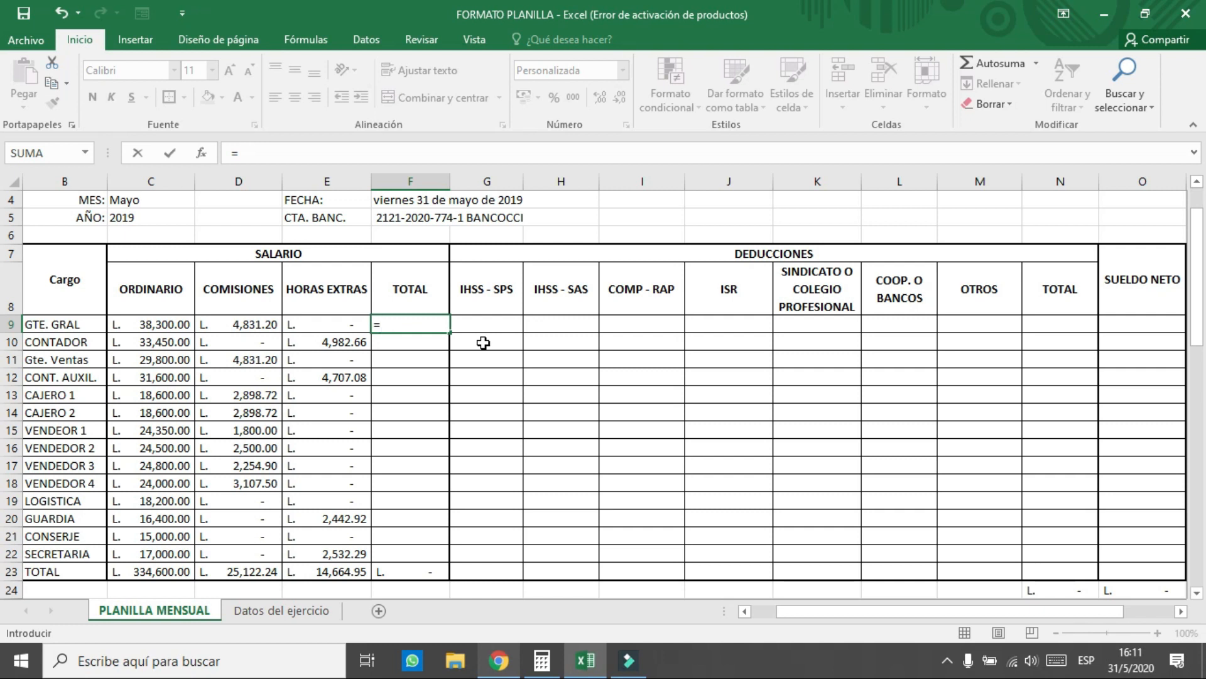
left_click(168, 325)
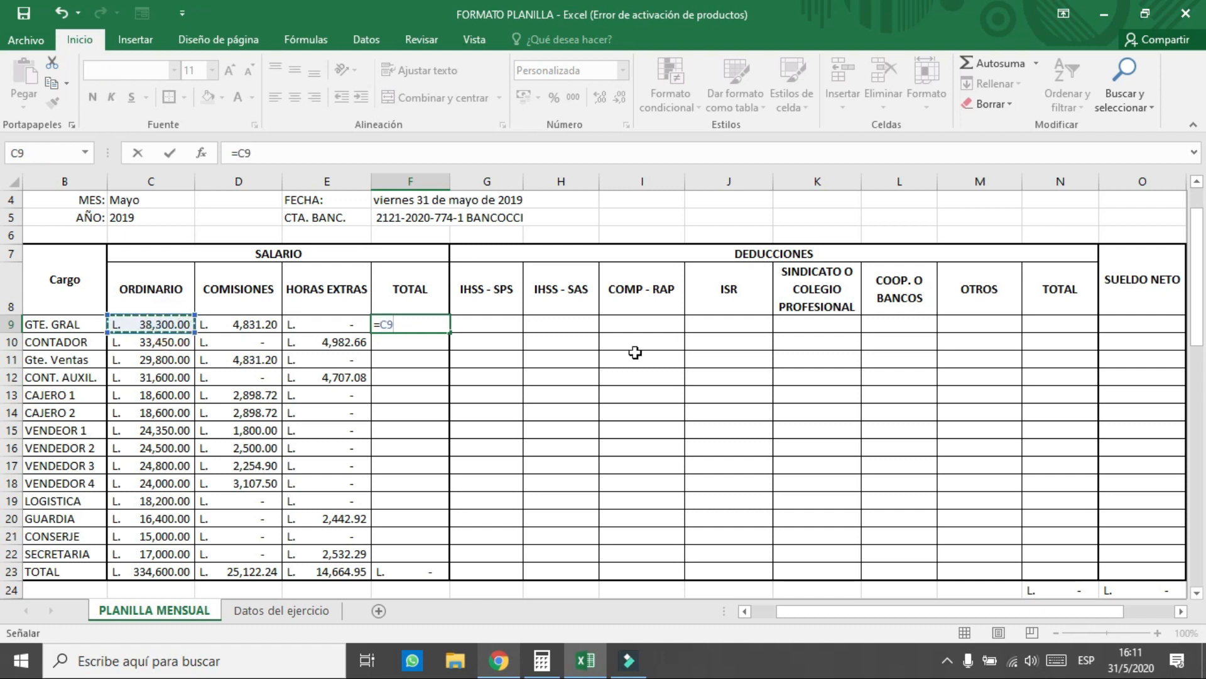
type("+")
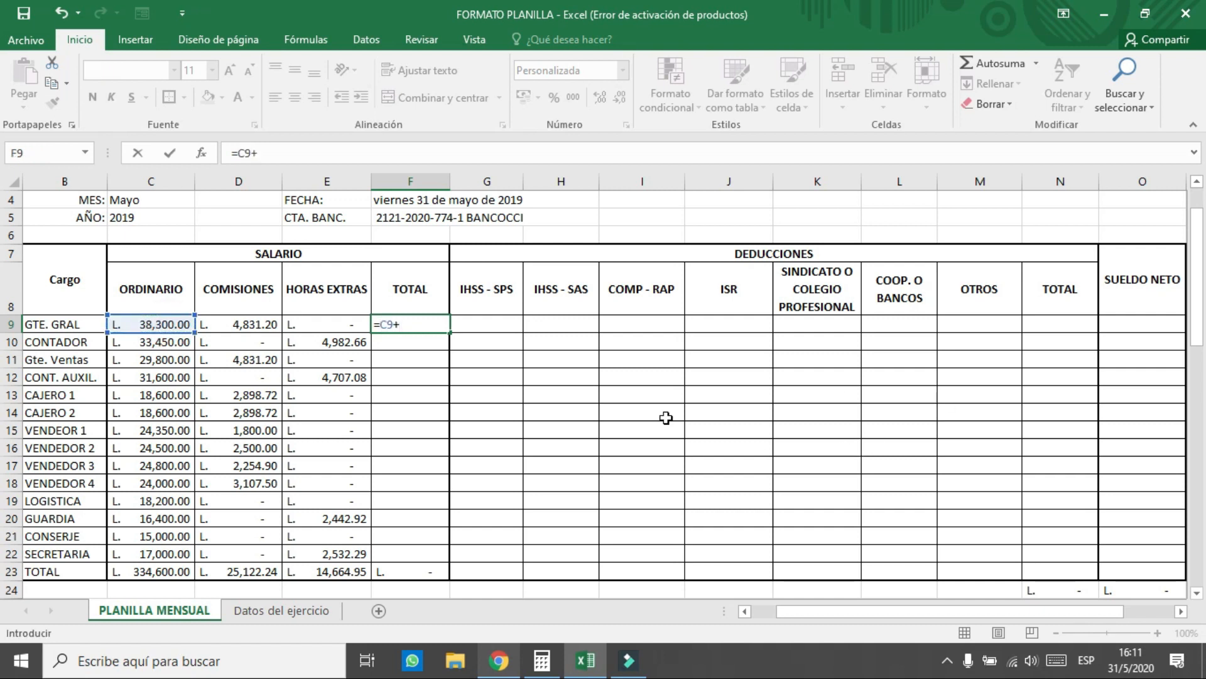
left_click(250, 324)
type("+")
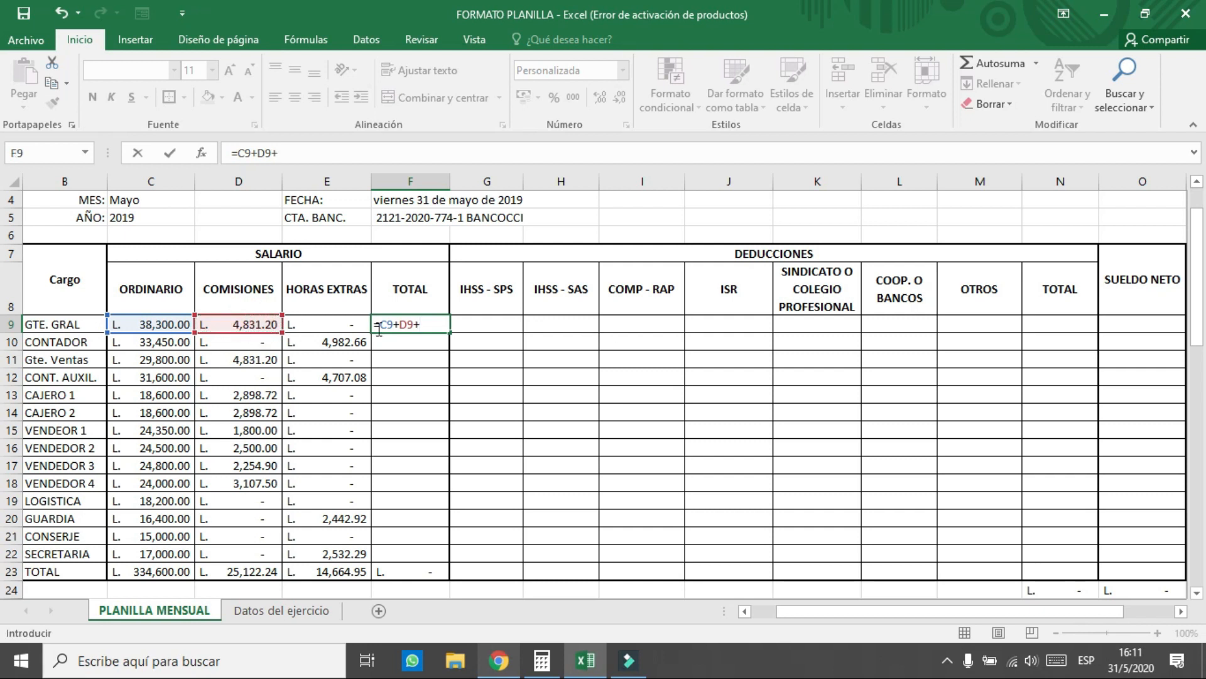
left_click(354, 327)
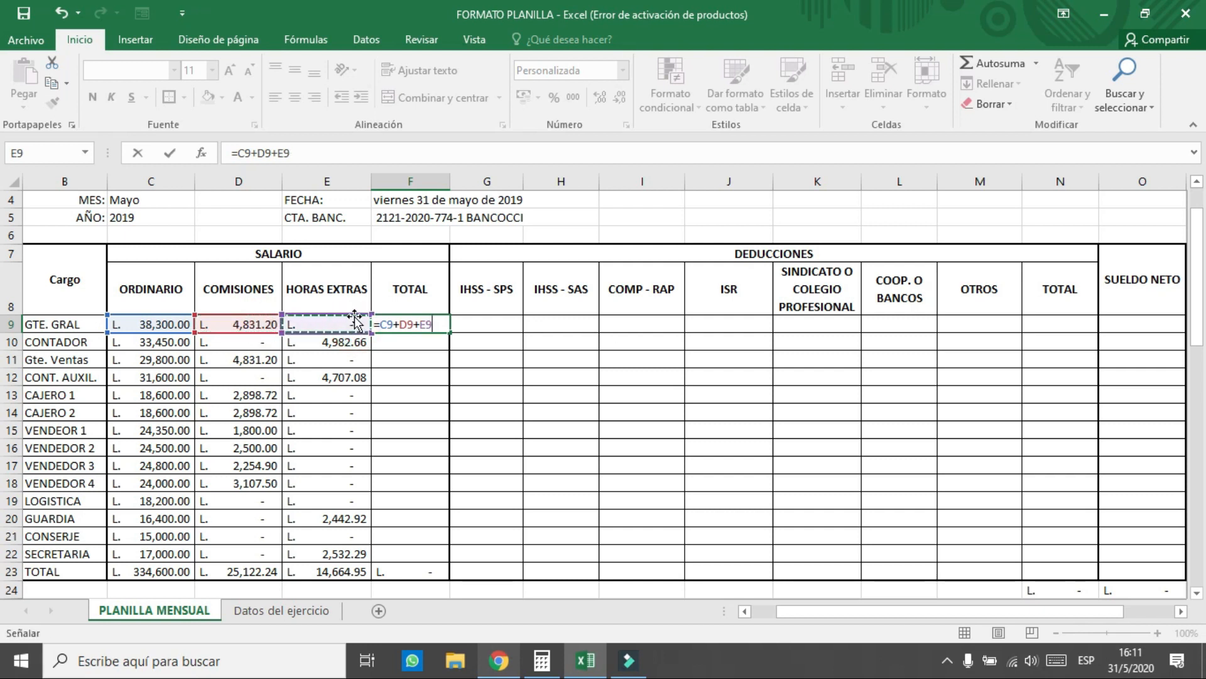
key("Return")
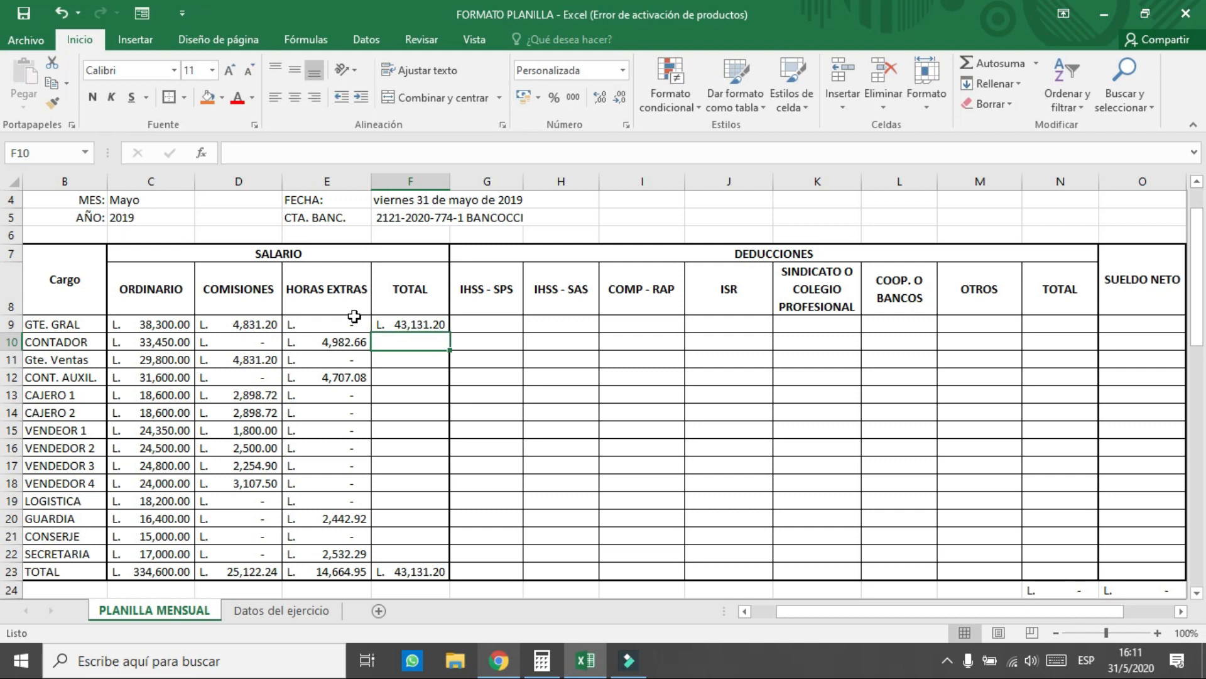
- Fill the salary total formula from F9 down the TOTAL column through SECRETARIA in F22
left_click(421, 327)
left_click_drag(450, 332, 440, 557)
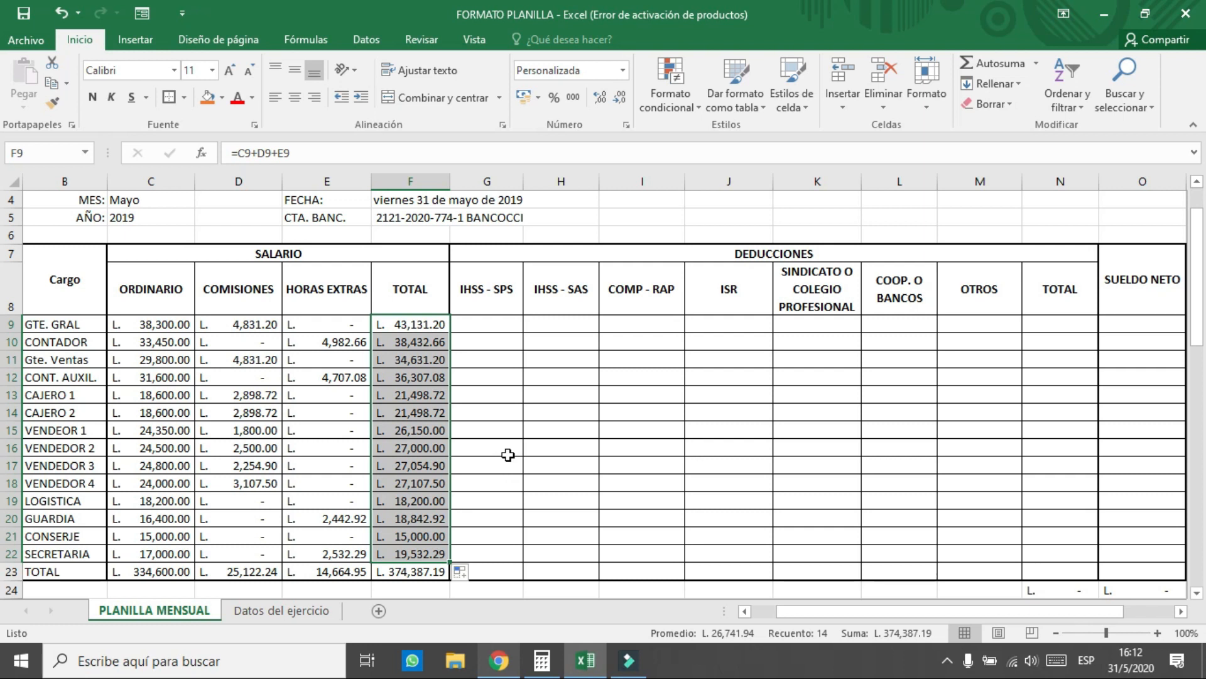
left_click(649, 430)
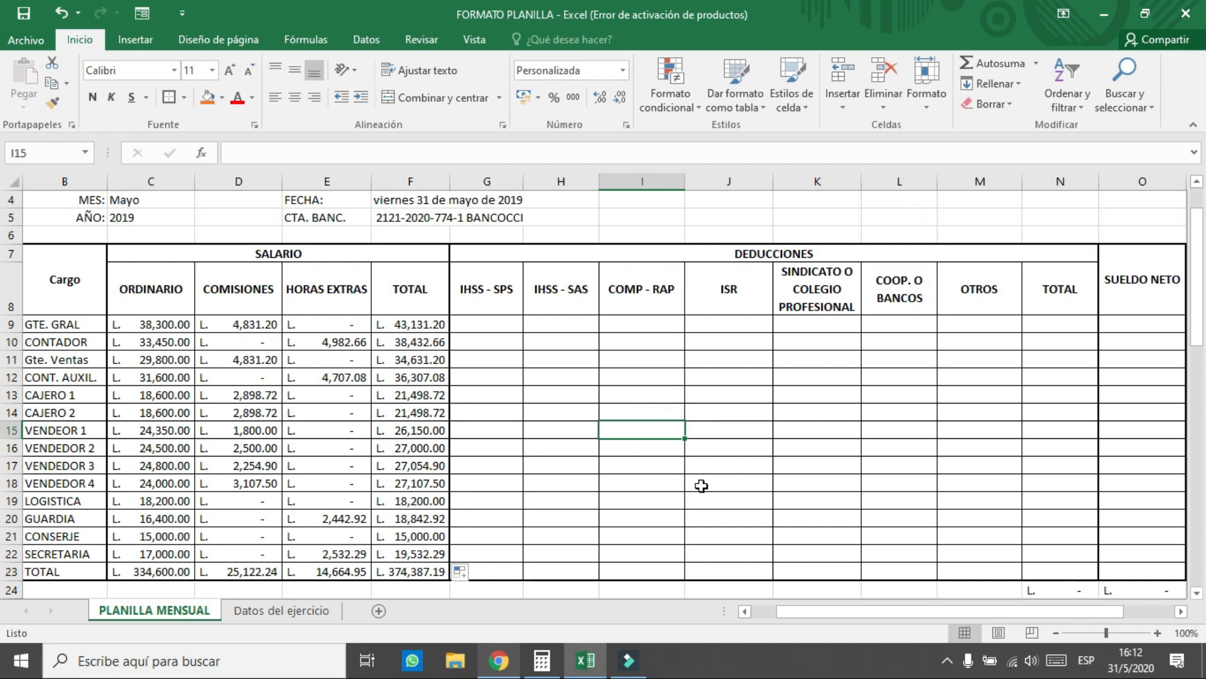